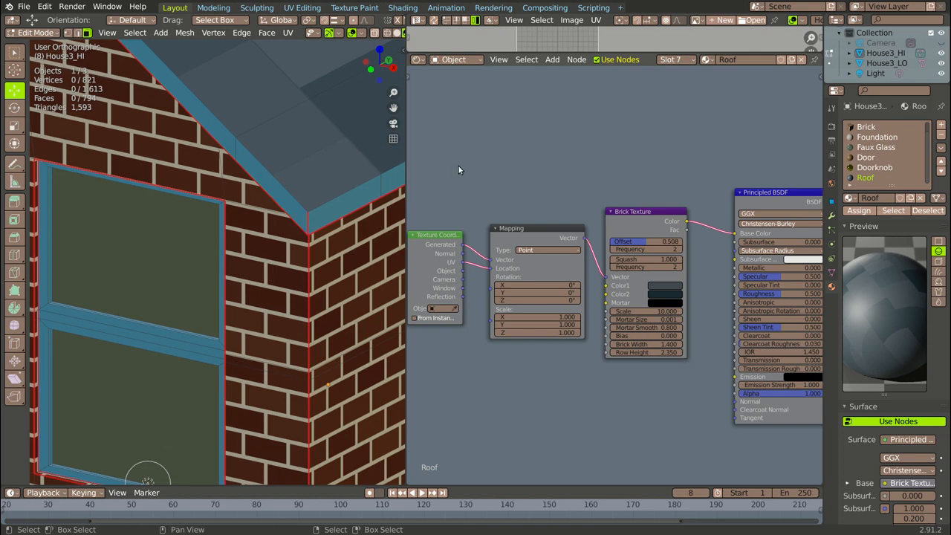
# Step: Examine the house's roof and brick walls up close along with the Roof material's node setup
pyautogui.scroll(-2, 438, 149)
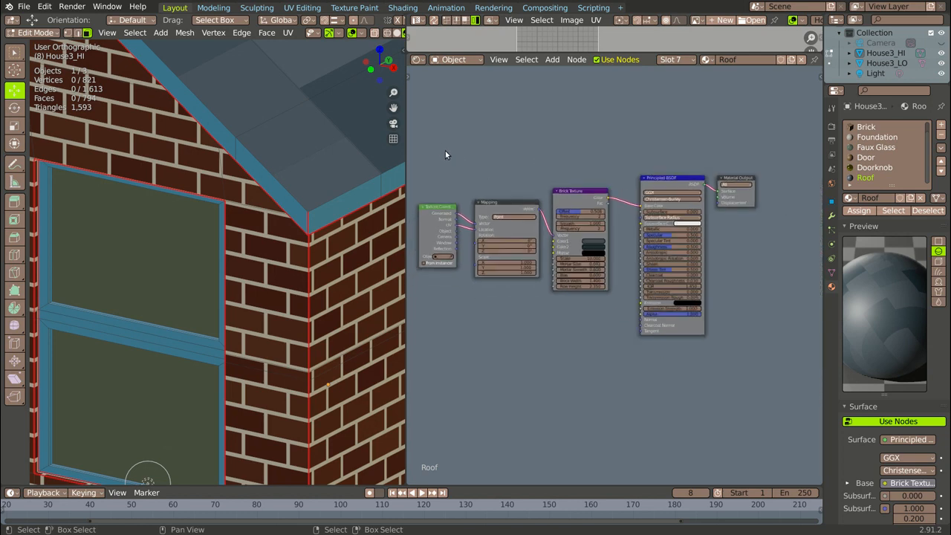
pyautogui.scroll(-4, 324, 153)
pyautogui.scroll(-3, 327, 156)
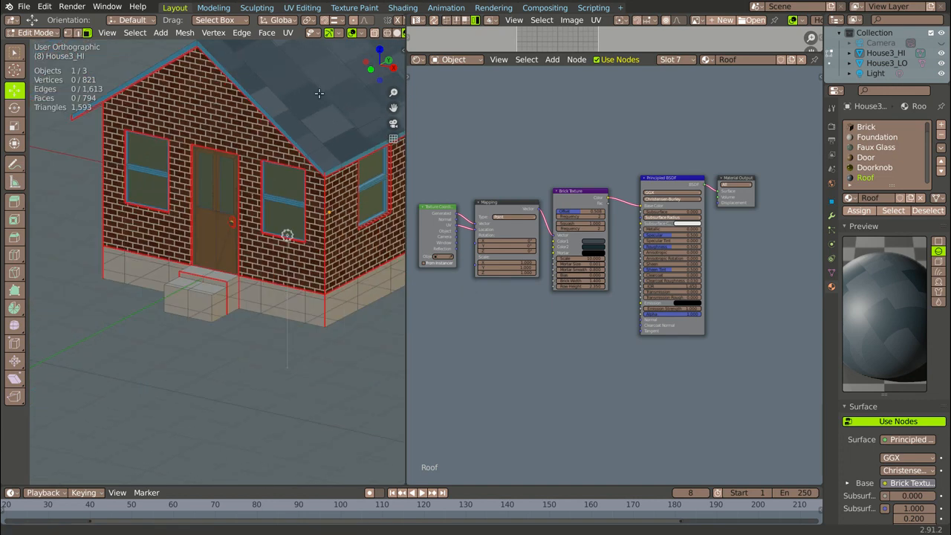
pyautogui.scroll(7, 285, 233)
pyautogui.scroll(6, 370, 216)
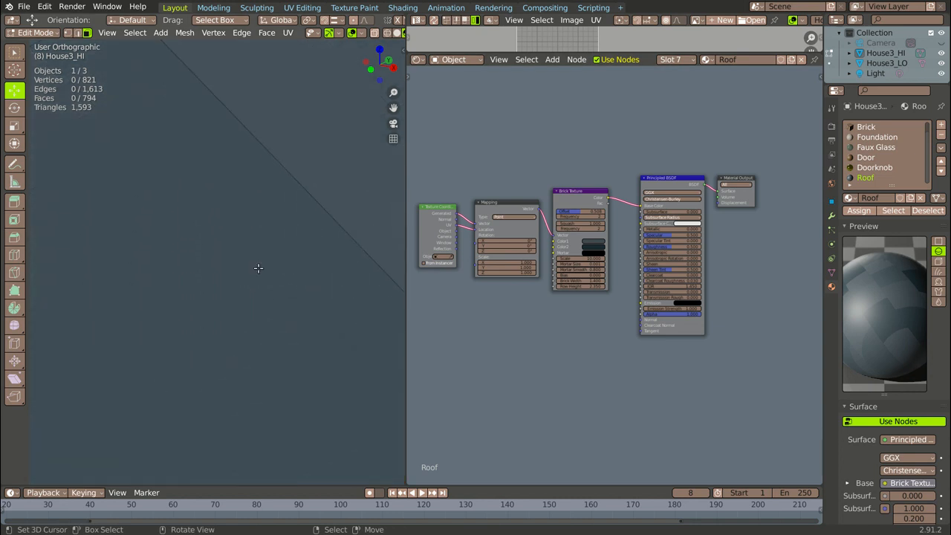
pyautogui.scroll(-6, 276, 240)
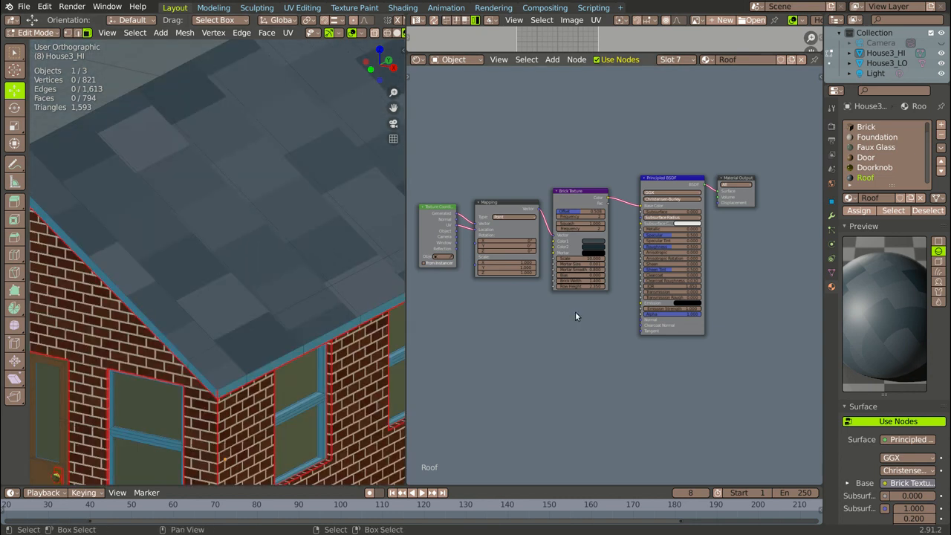
pyautogui.scroll(3, 576, 314)
pyautogui.moveTo(494, 293); pyautogui.dragTo(586, 323, button='middle')
pyautogui.scroll(-2, 531, 315)
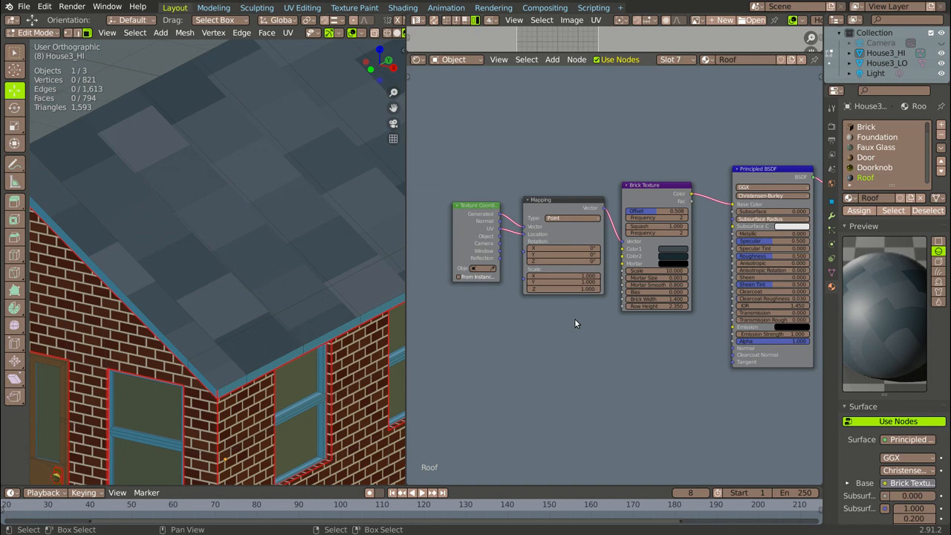
pyautogui.scroll(-1, 514, 301)
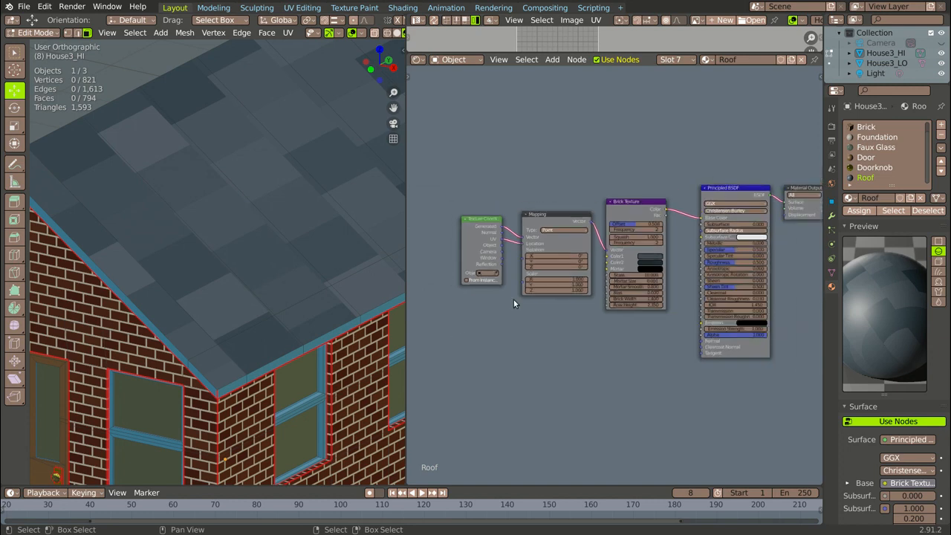
pyautogui.scroll(-4, 292, 329)
pyautogui.moveTo(297, 323); pyautogui.dragTo(314, 307, button='middle')
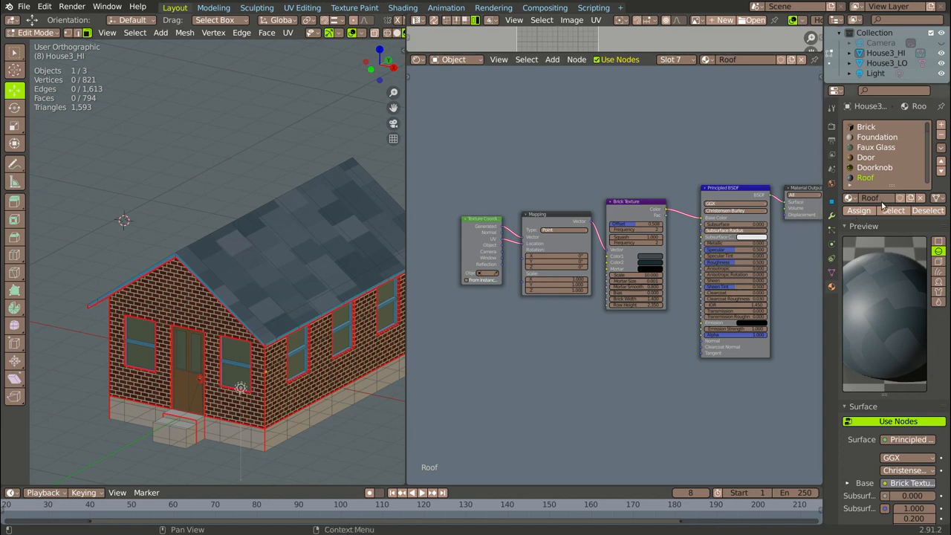
pyautogui.scroll(12, 289, 334)
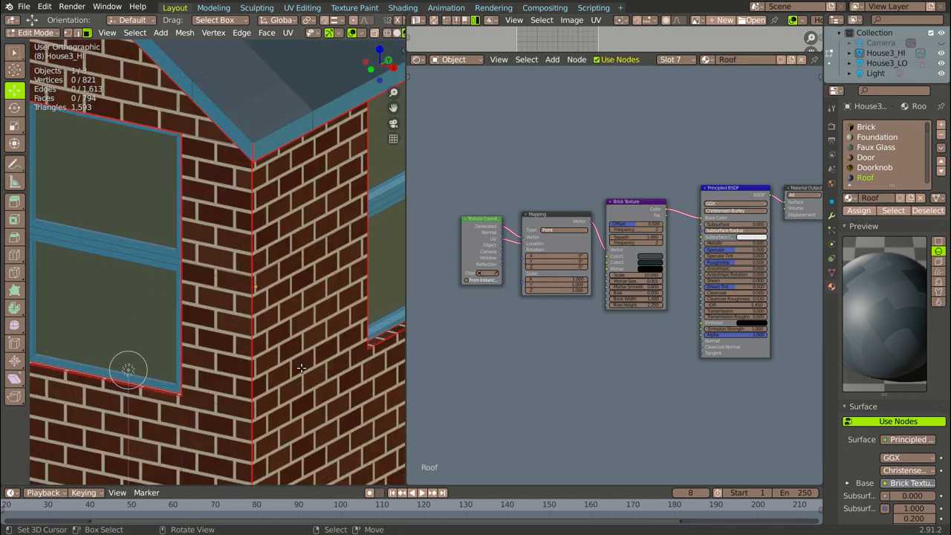
pyautogui.scroll(3, 378, 264)
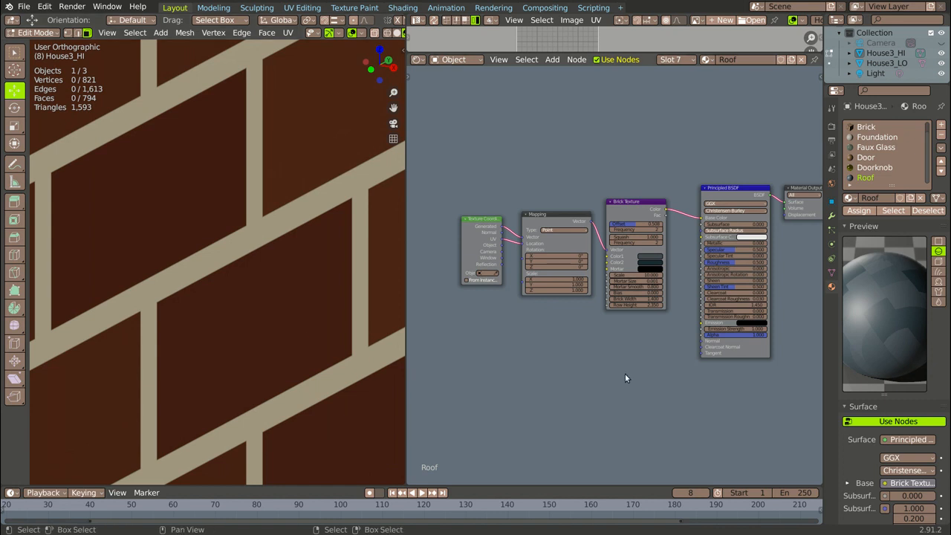
pyautogui.scroll(-5, 148, 222)
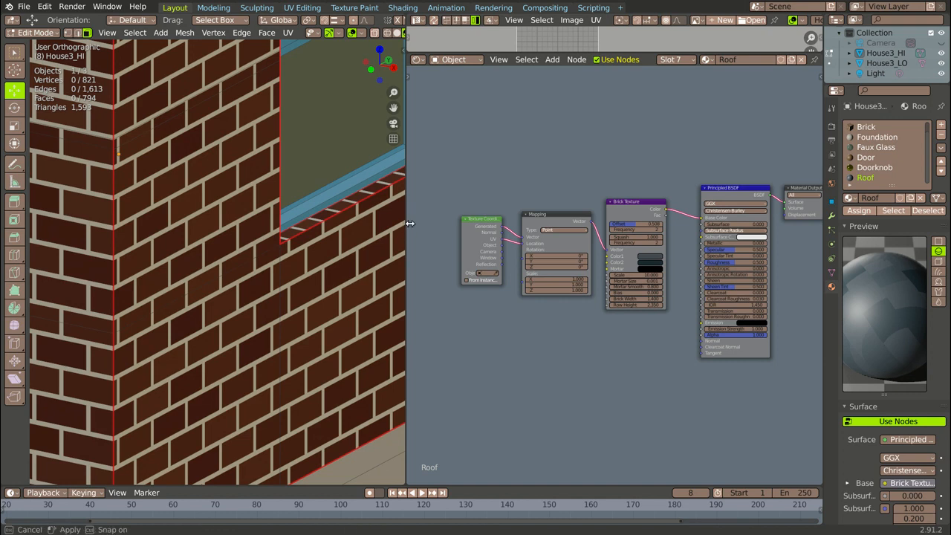
# Step: Widen the 3D viewport and bring up the node setup of the Brick material
pyautogui.moveTo(405, 223); pyautogui.dragTo(506, 207)
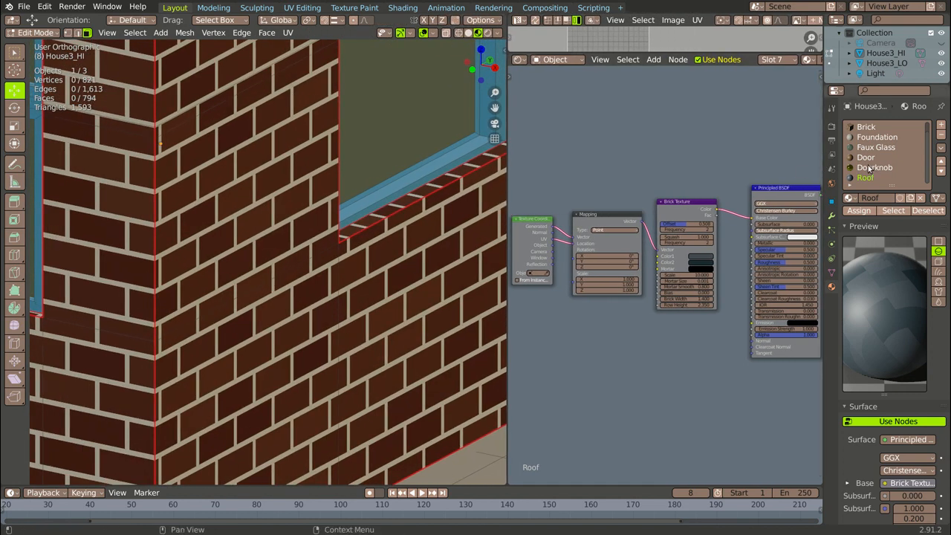
pyautogui.click(866, 127)
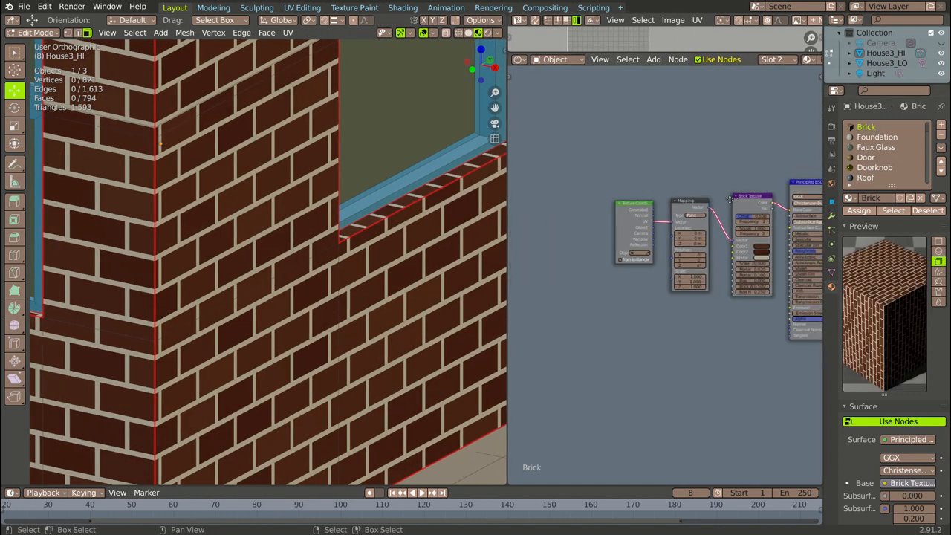
pyautogui.moveTo(726, 199); pyautogui.dragTo(616, 198, button='middle')
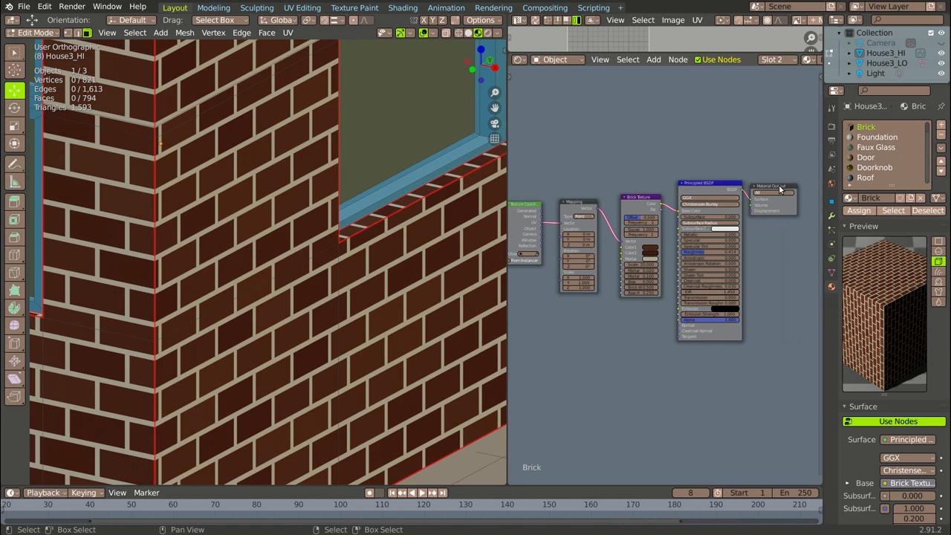
# Step: Spread the Brick material's nodes apart to make room between the Brick Texture and the Principled BSDF
pyautogui.moveTo(780, 189); pyautogui.dragTo(806, 188)
pyautogui.moveTo(709, 185); pyautogui.dragTo(736, 184)
pyautogui.moveTo(533, 210); pyautogui.dragTo(511, 194)
pyautogui.moveTo(584, 205); pyautogui.dragTo(551, 192)
pyautogui.moveTo(634, 197); pyautogui.dragTo(587, 188)
pyautogui.scroll(1, 665, 248)
pyautogui.moveTo(665, 248); pyautogui.dragTo(698, 248, button='middle')
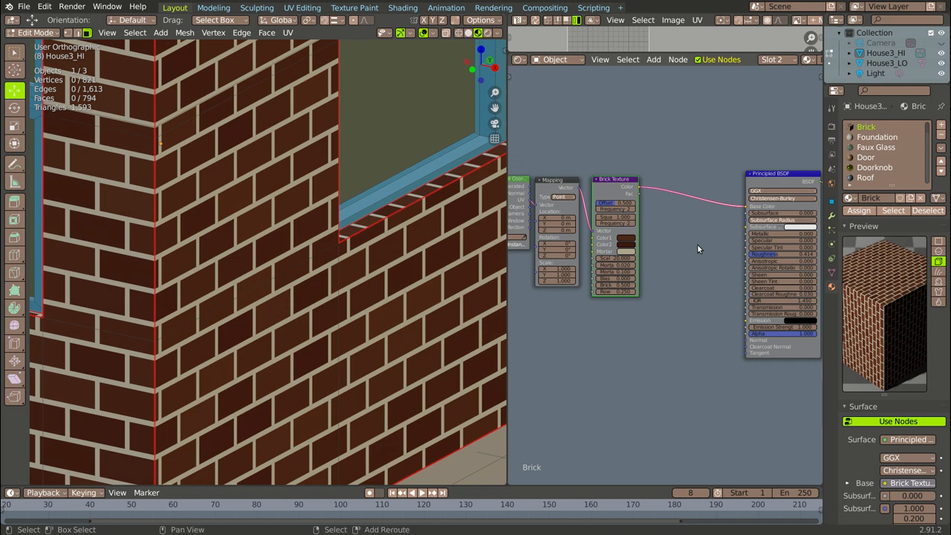
# Step: Add a Bump node to the Brick material, linking Brick Texture Fac to its Height and its Normal to the Principled BSDF Normal
pyautogui.hotkey('shift', 'a')
pyautogui.moveTo(698, 248)
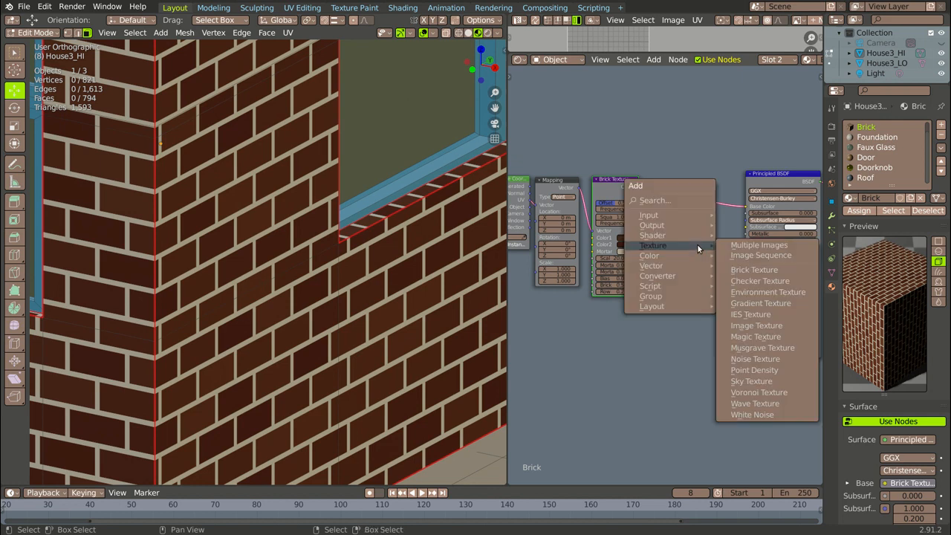
pyautogui.moveTo(682, 262)
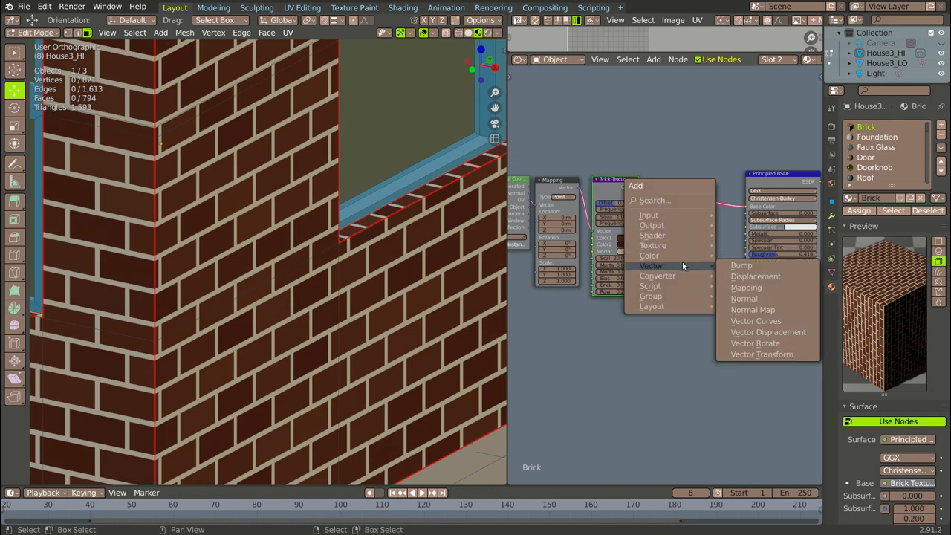
pyautogui.click(732, 268)
pyautogui.click(715, 283)
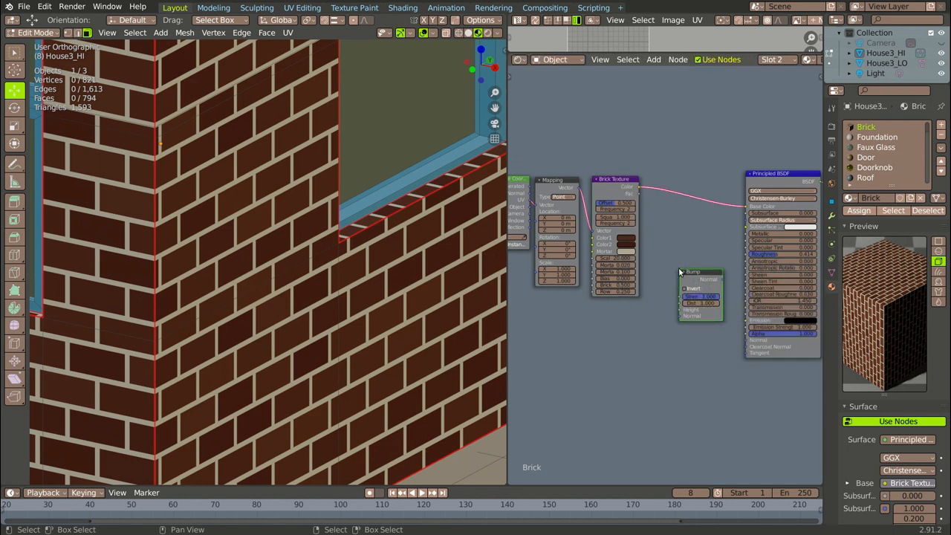
pyautogui.moveTo(723, 283); pyautogui.dragTo(745, 340)
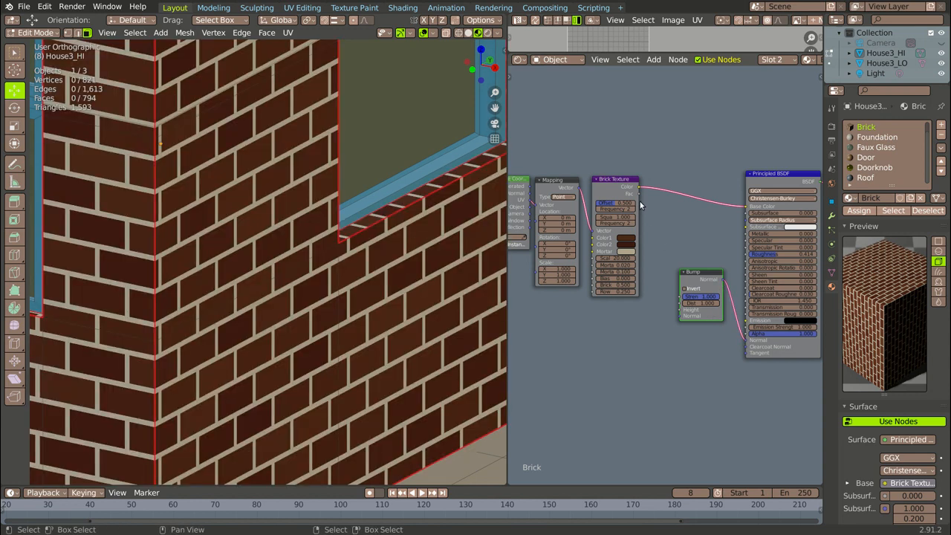
pyautogui.moveTo(638, 195)
pyautogui.mouseDown()
pyautogui.moveTo(654, 272)
pyautogui.moveTo(678, 313)
pyautogui.mouseUp()
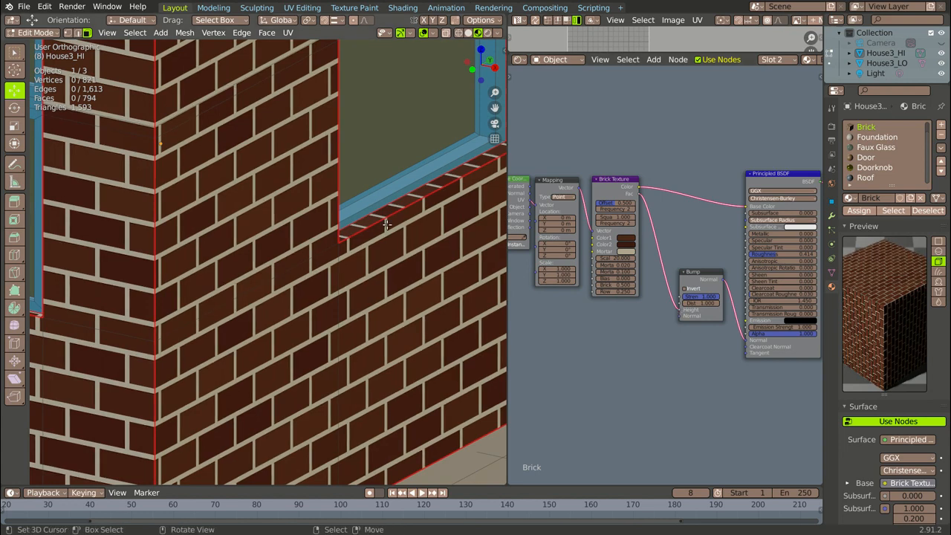
# Step: Enable Invert on the Brick material's Bump node and check the mortar lines up close
pyautogui.scroll(6, 272, 268)
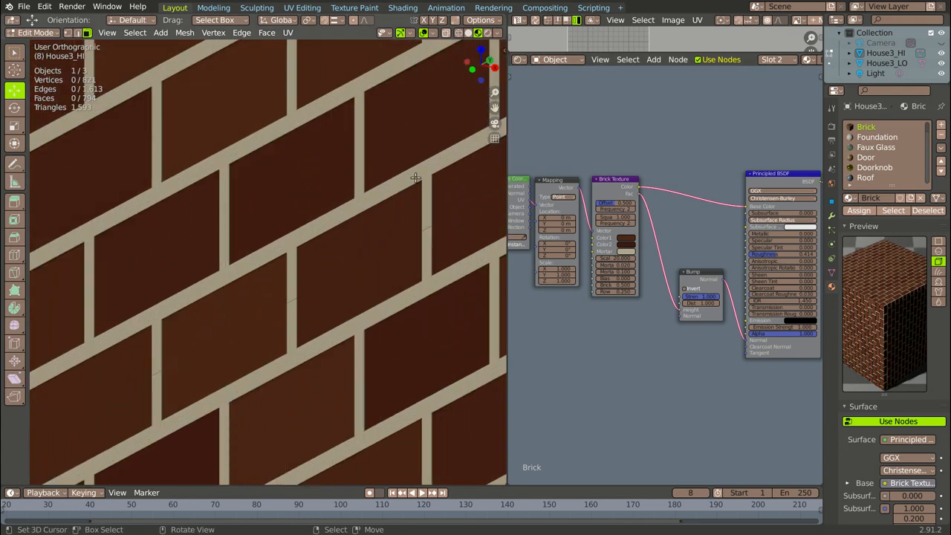
pyautogui.scroll(1, 355, 307)
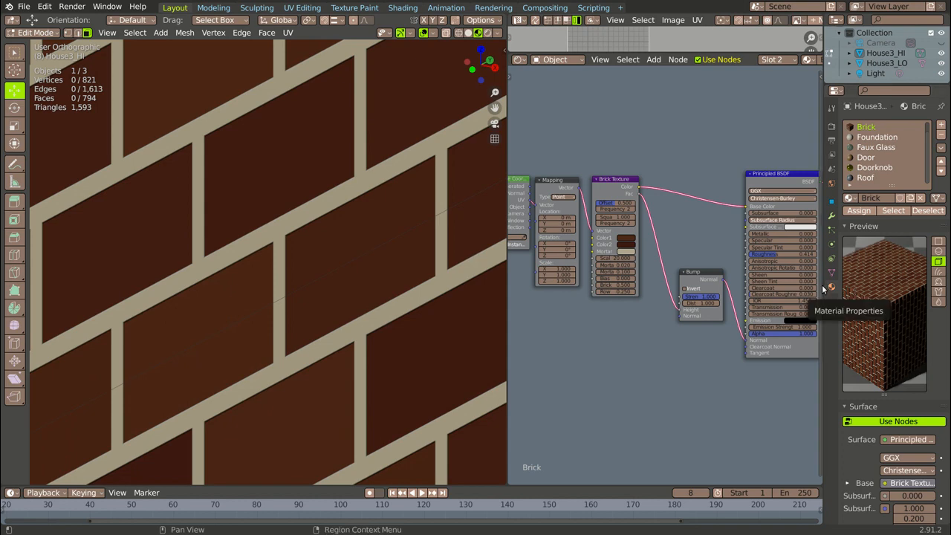
pyautogui.scroll(4, 684, 292)
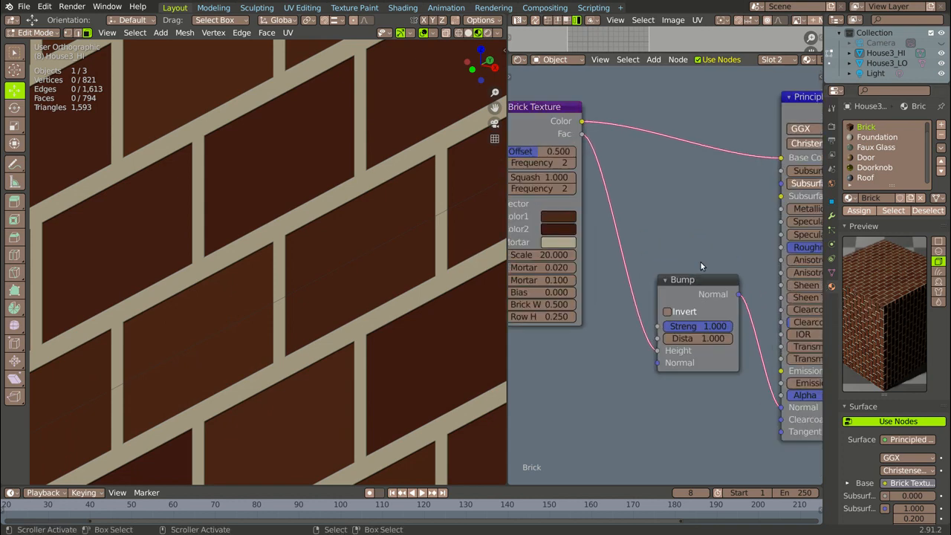
pyautogui.click(664, 316)
pyautogui.scroll(-6, 388, 303)
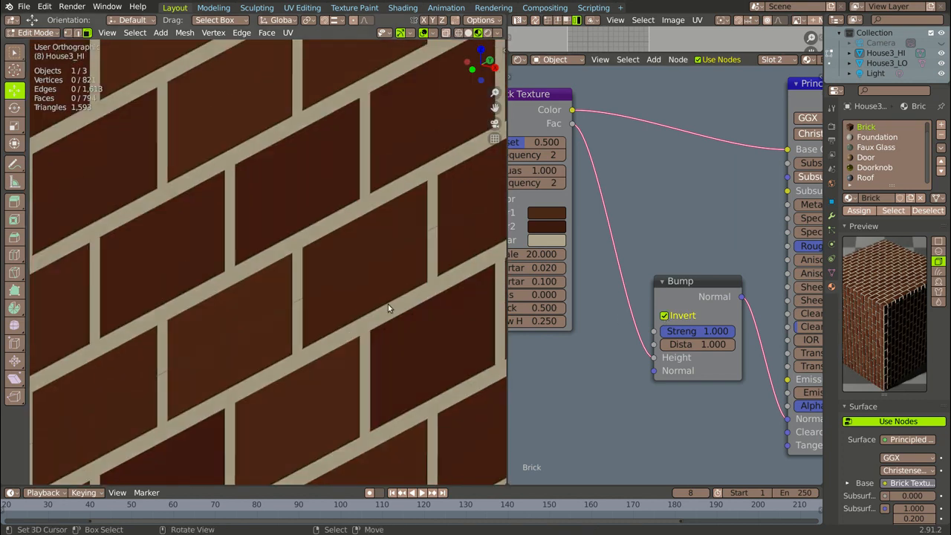
pyautogui.scroll(6, 234, 357)
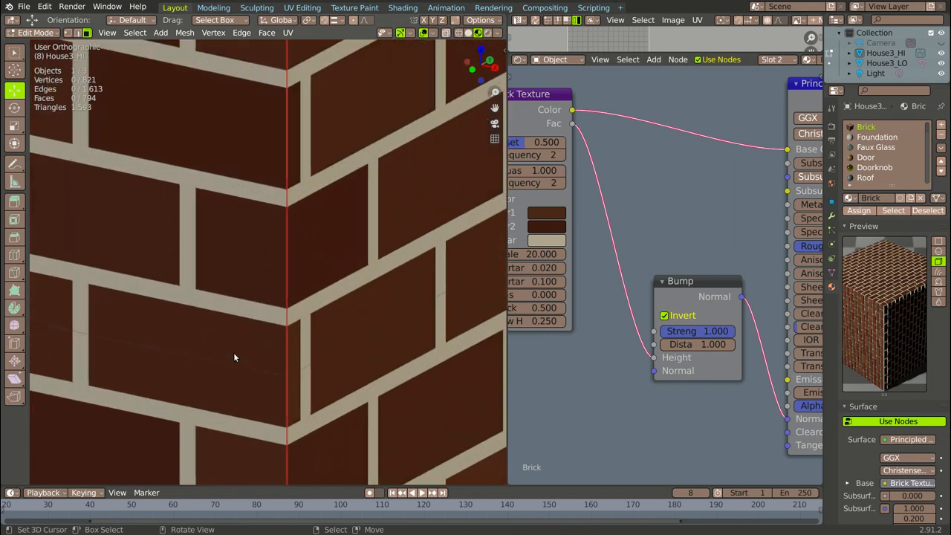
# Step: Switch the viewport to Rendered shading and inspect the brick relief at the wall corner
pyautogui.click(488, 36)
pyautogui.scroll(-3, 335, 252)
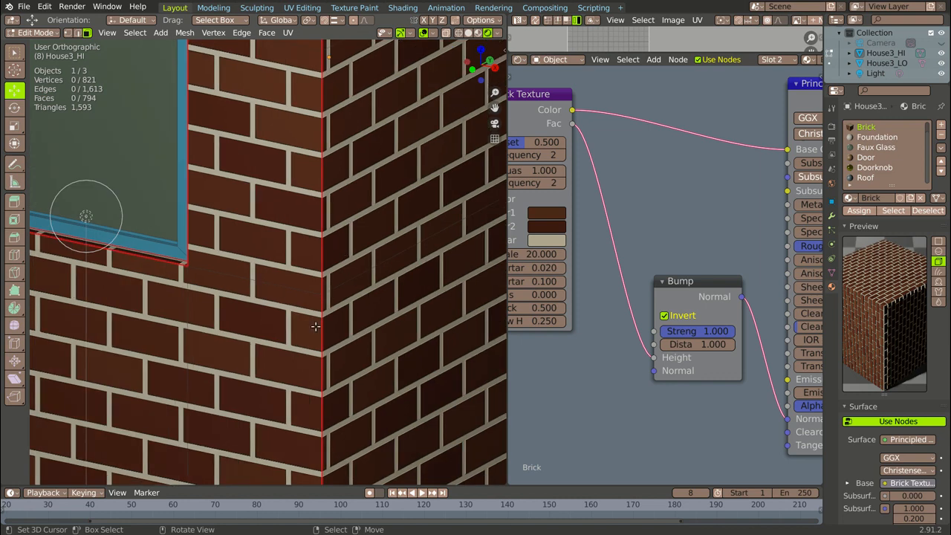
pyautogui.scroll(2, 318, 324)
pyautogui.scroll(3, 429, 336)
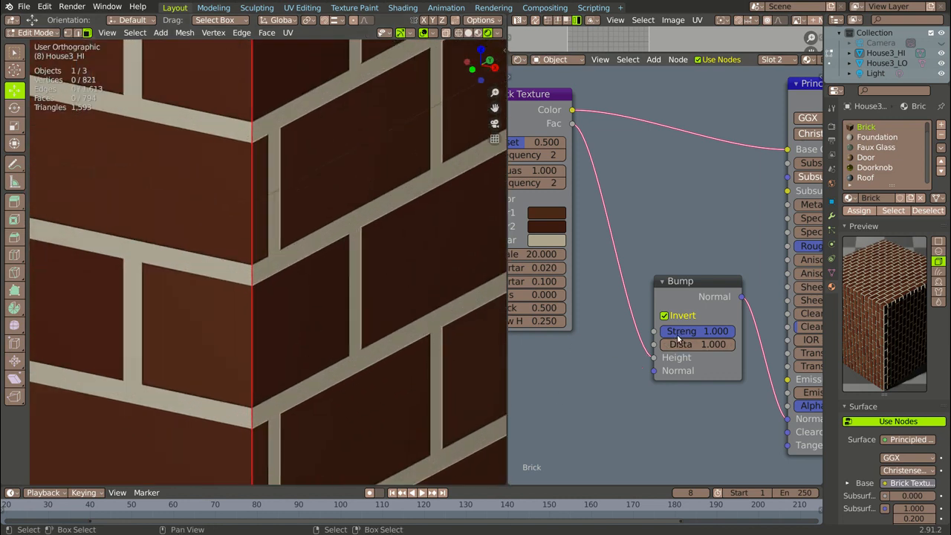
# Step: Set the Distance of the Brick material's Bump node to 19.600 and review the walls
pyautogui.moveTo(687, 344)
pyautogui.mouseDown()
pyautogui.moveTo(665, 344)
pyautogui.moveTo(709, 344)
pyautogui.moveTo(636, 352)
pyautogui.mouseUp()
pyautogui.scroll(-1, 637, 263)
pyautogui.moveTo(653, 256); pyautogui.dragTo(673, 249, button='middle')
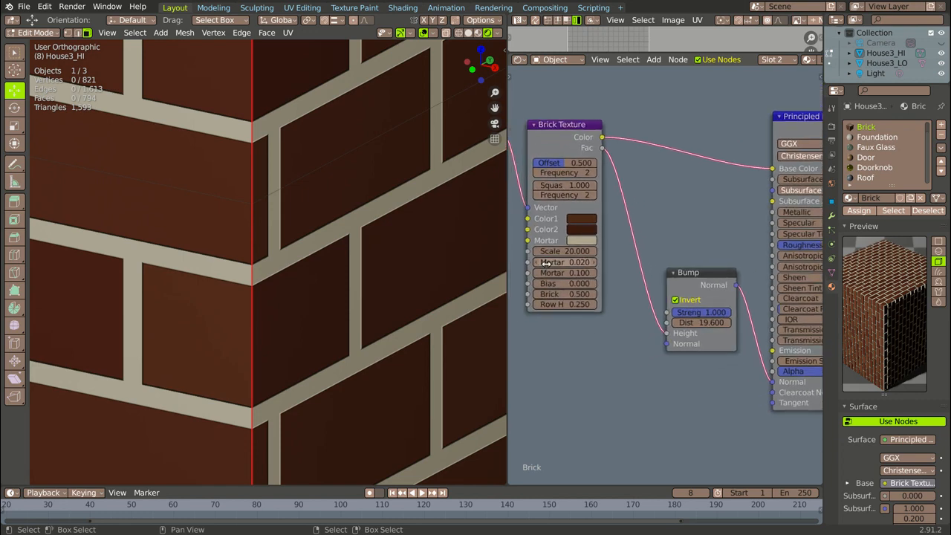
pyautogui.scroll(-2, 665, 295)
pyautogui.scroll(-8, 275, 301)
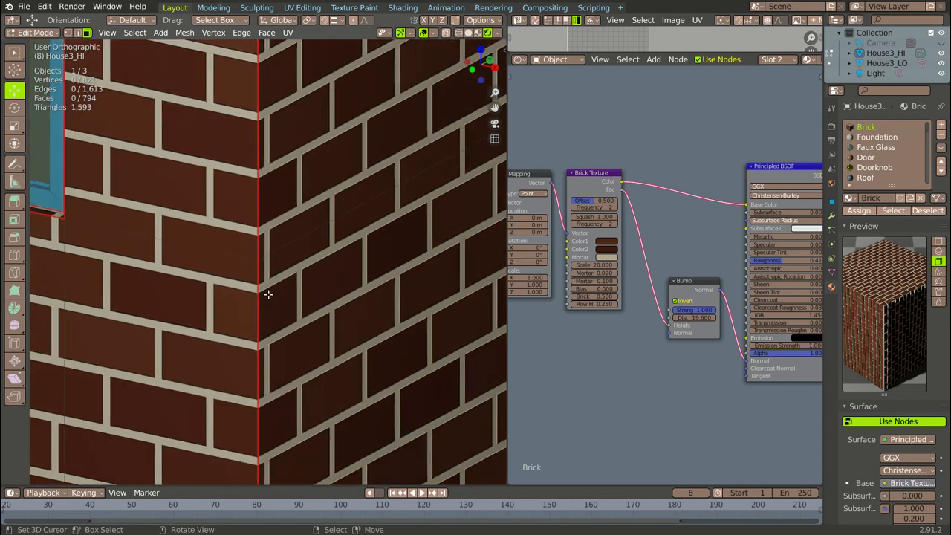
pyautogui.scroll(-3, 343, 280)
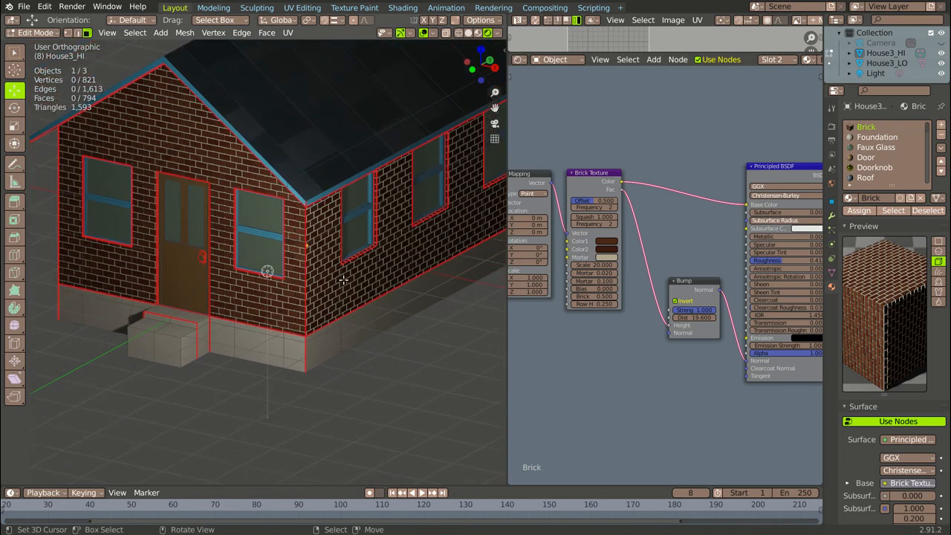
pyautogui.scroll(3, 298, 128)
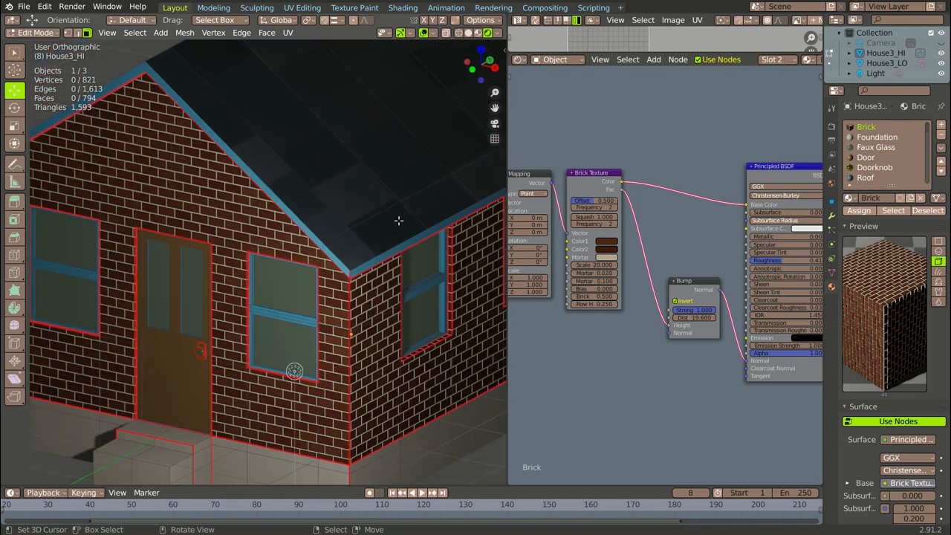
# Step: In Material Preview shading, select a roof face and move the Roof material's output and Principled BSDF nodes away from the Brick Texture
pyautogui.click(478, 33)
pyautogui.click(346, 107)
pyautogui.keyDown('shift'); pyautogui.moveTo(335, 163); pyautogui.dragTo(406, 56, button='middle'); pyautogui.keyUp('shift')
pyautogui.moveTo(781, 180); pyautogui.dragTo(822, 180)
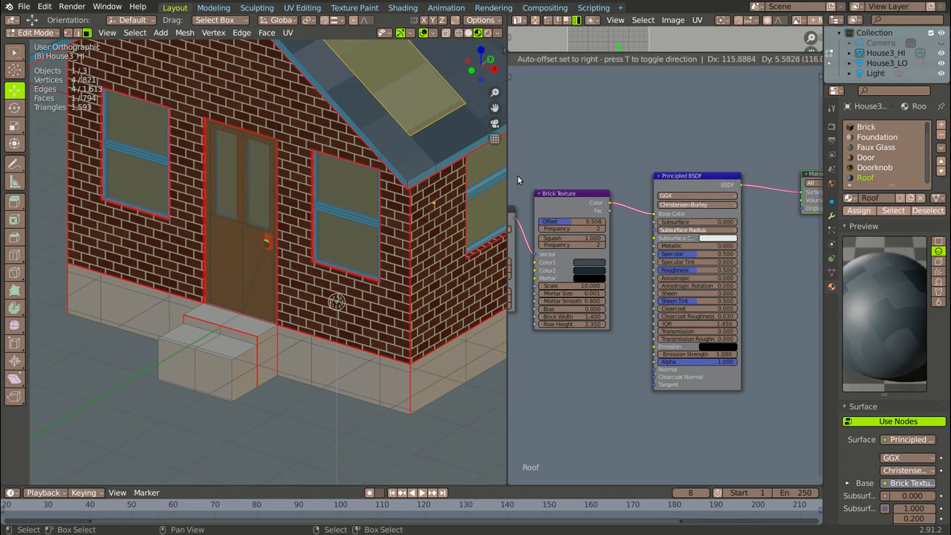
pyautogui.moveTo(687, 174); pyautogui.dragTo(738, 170)
# Step: Add a Bump node to the Roof material, linking Brick Texture Fac to its Height and its Normal to the Principled BSDF Normal
pyautogui.hotkey('shift', 'a')
pyautogui.moveTo(639, 292)
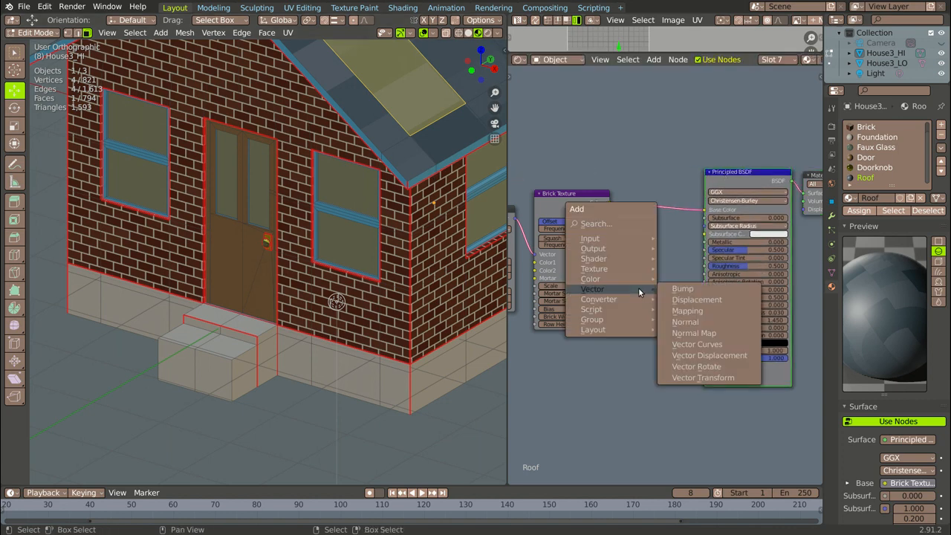
pyautogui.click(676, 289)
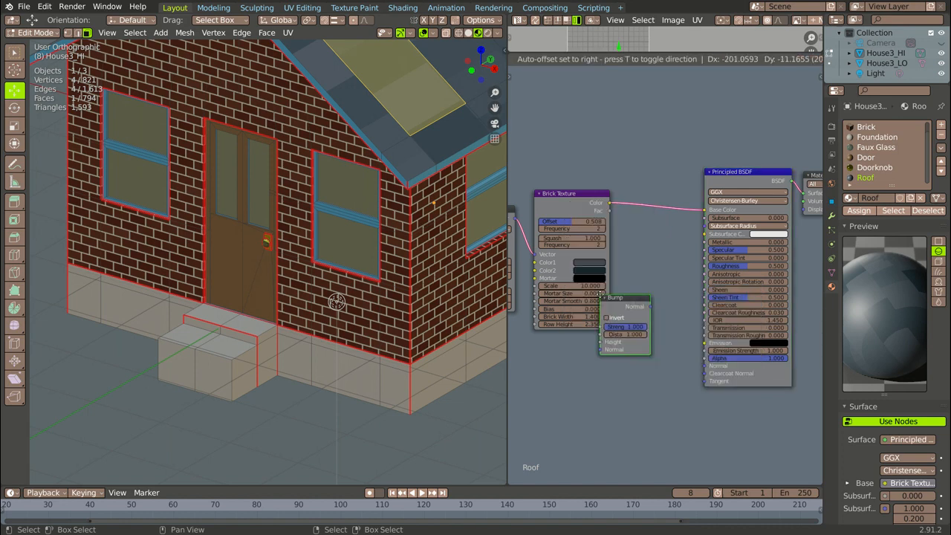
pyautogui.click(642, 297)
pyautogui.click(641, 297)
pyautogui.moveTo(692, 306); pyautogui.dragTo(704, 369)
pyautogui.moveTo(609, 210); pyautogui.dragTo(642, 341)
# Step: Inspect the roof surface up close and switch the viewport to Rendered shading
pyautogui.scroll(1, 625, 240)
pyautogui.scroll(10, 388, 200)
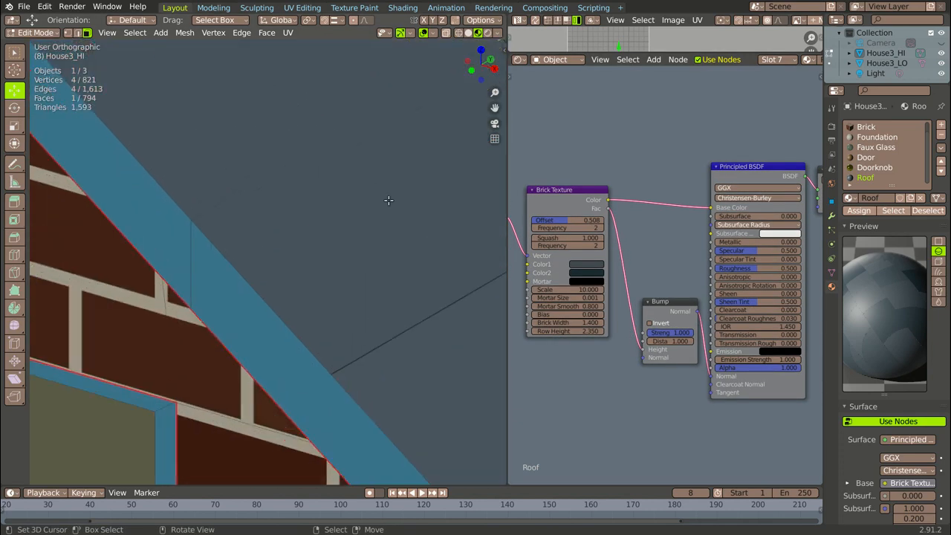
pyautogui.scroll(-8, 380, 223)
pyautogui.click(488, 33)
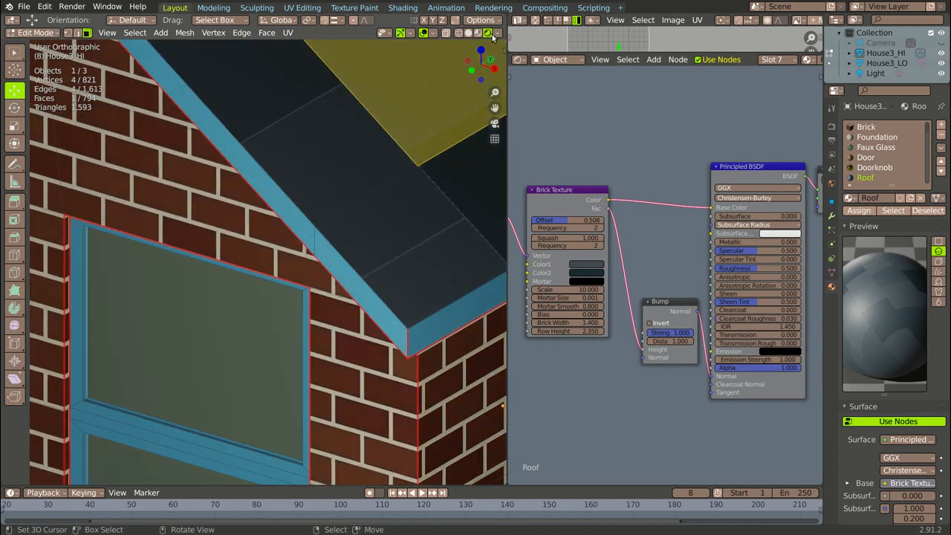
# Step: Inspect the roof, brick walls and whole house from close up and far away in Rendered shading
pyautogui.scroll(6, 425, 225)
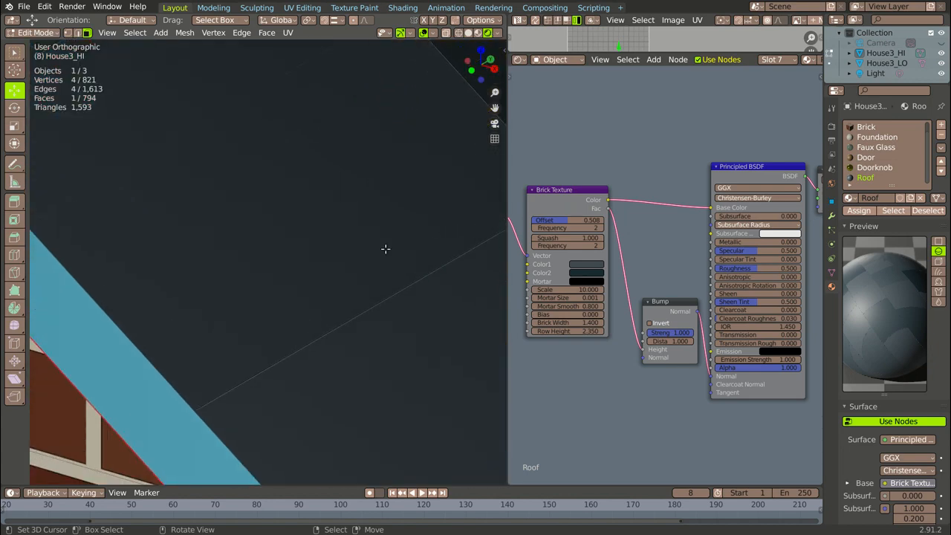
pyautogui.scroll(-6, 346, 273)
pyautogui.scroll(-6, 360, 233)
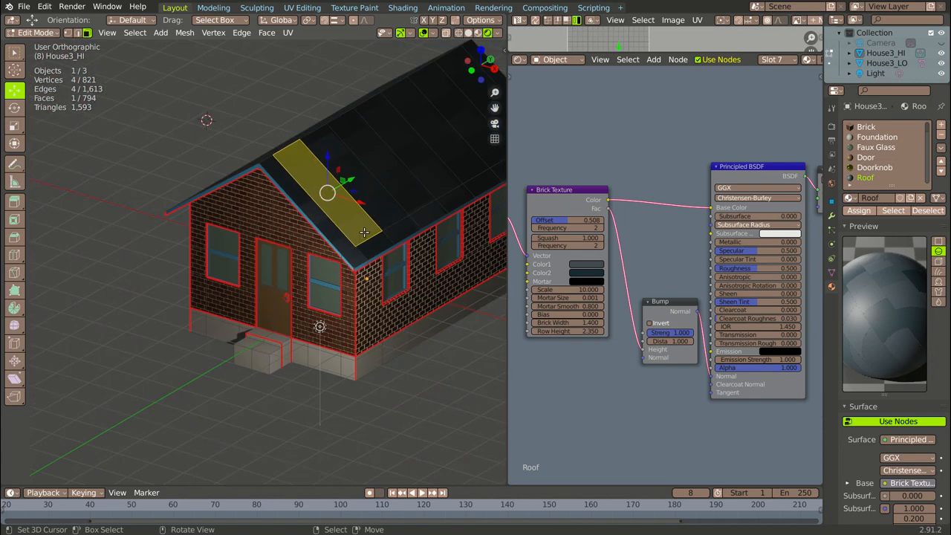
pyautogui.scroll(2, 360, 233)
pyautogui.scroll(-3, 361, 233)
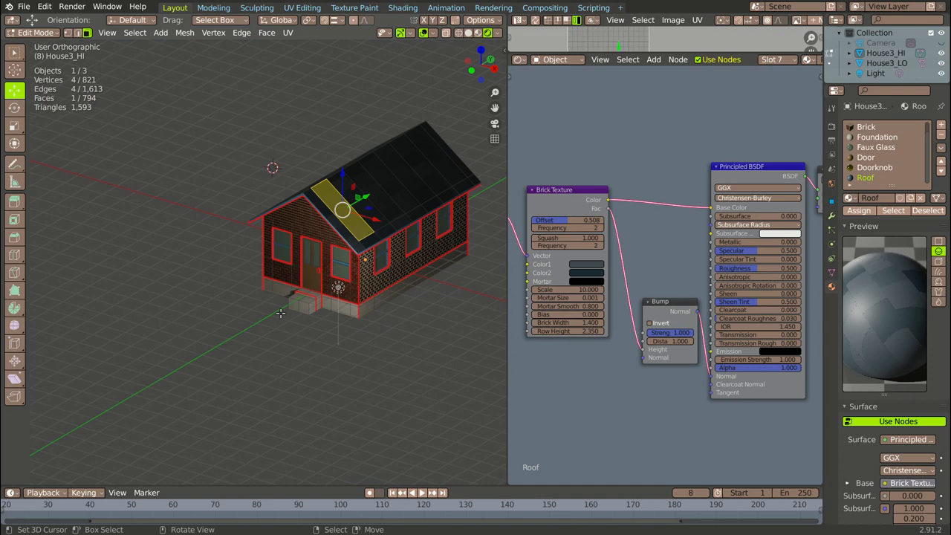
pyautogui.moveTo(283, 313); pyautogui.dragTo(297, 305, button='middle')
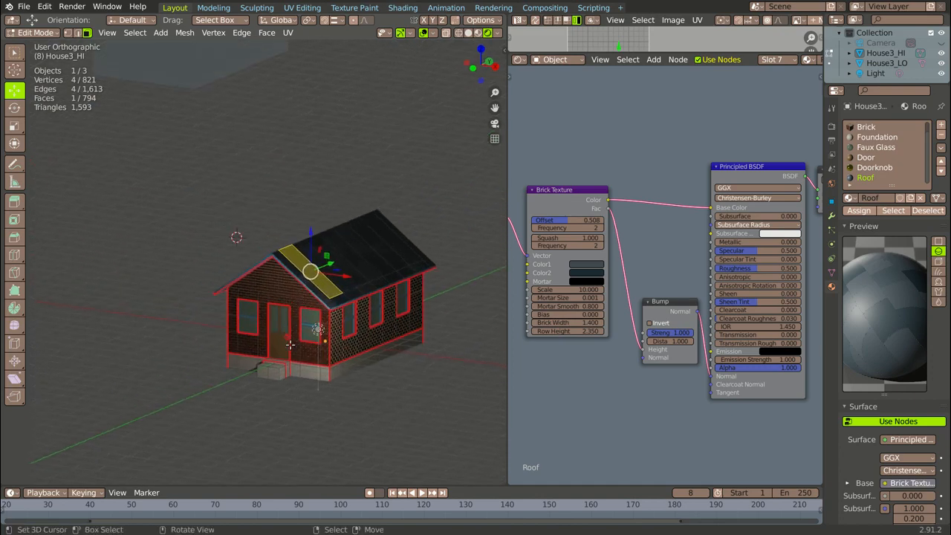
pyautogui.scroll(6, 296, 319)
pyautogui.scroll(-4, 290, 341)
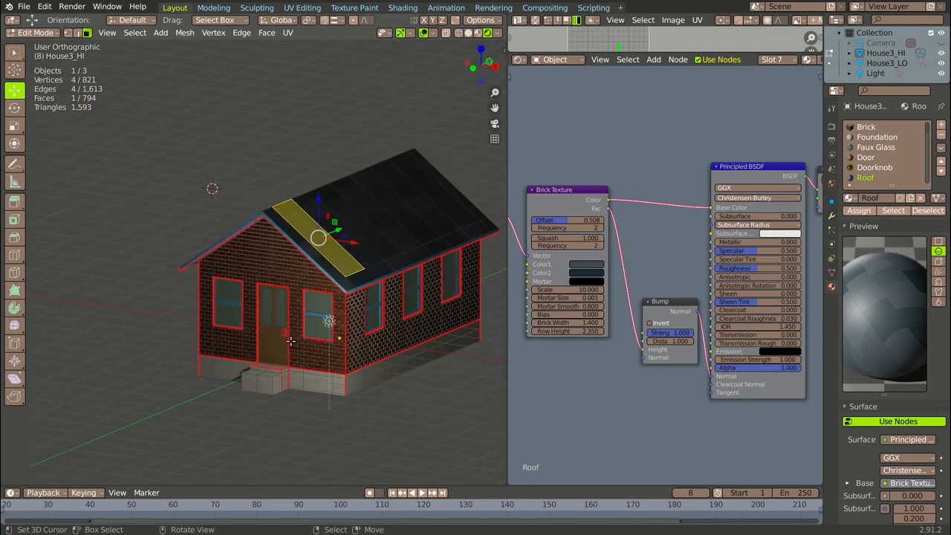
pyautogui.scroll(-8, 269, 247)
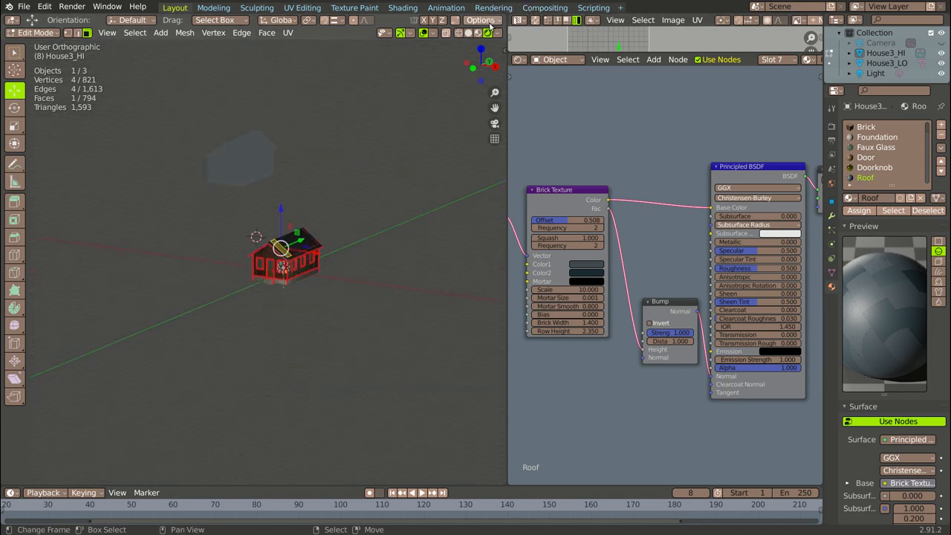
# Step: Return to Object Mode with Material Preview shading and select the untextured low-poly house, House3_LO
pyautogui.click(477, 34)
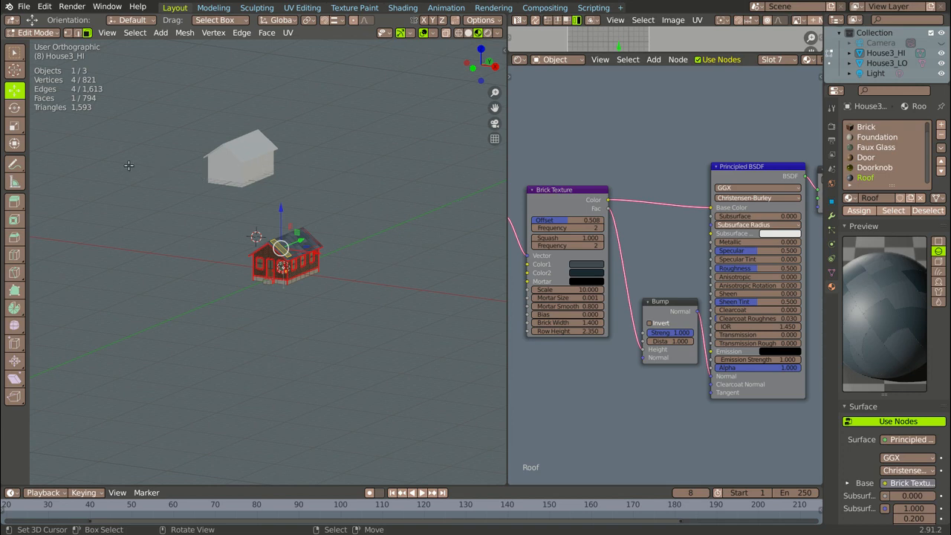
pyautogui.click(46, 40)
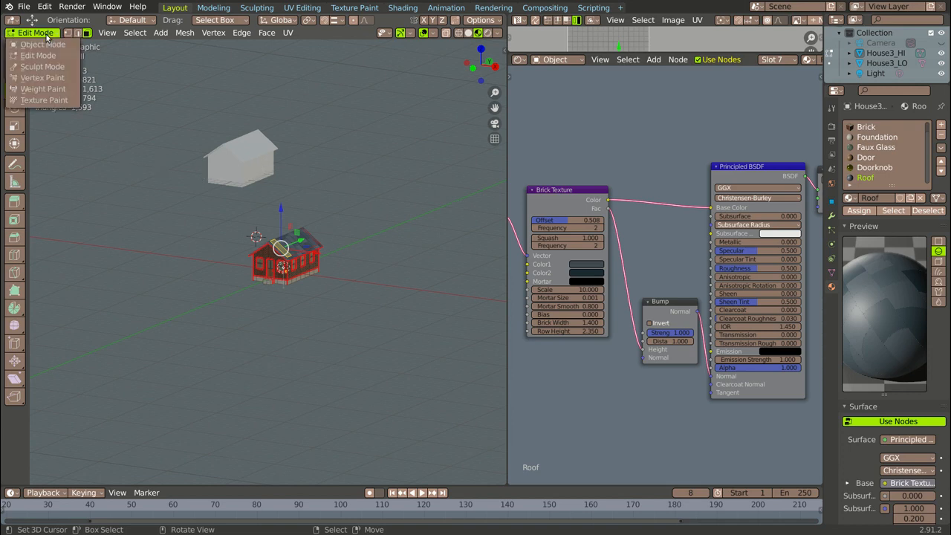
pyautogui.click(43, 39)
pyautogui.click(248, 160)
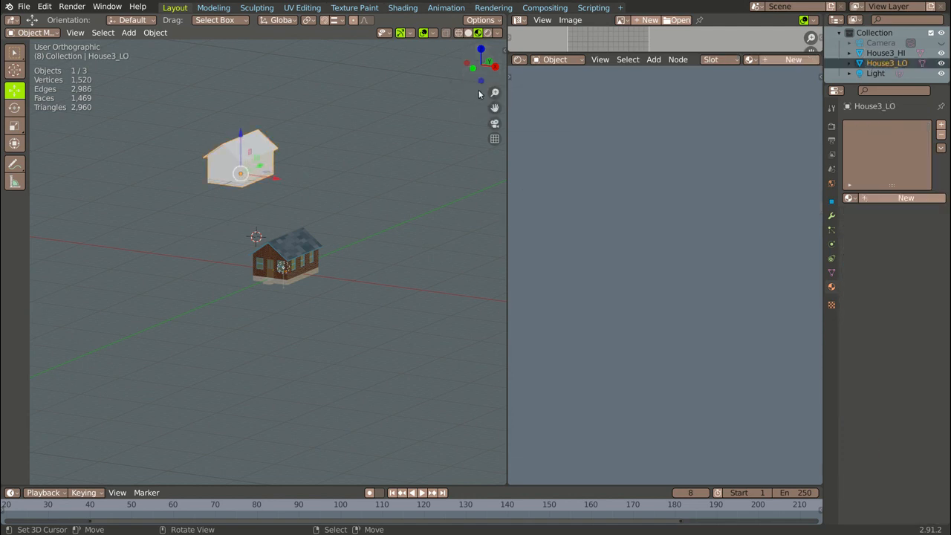
# Step: Enable Screencast Keys and set House3_LO's X and Y location to 0 m, placing it over the textured house
pyautogui.click(503, 50)
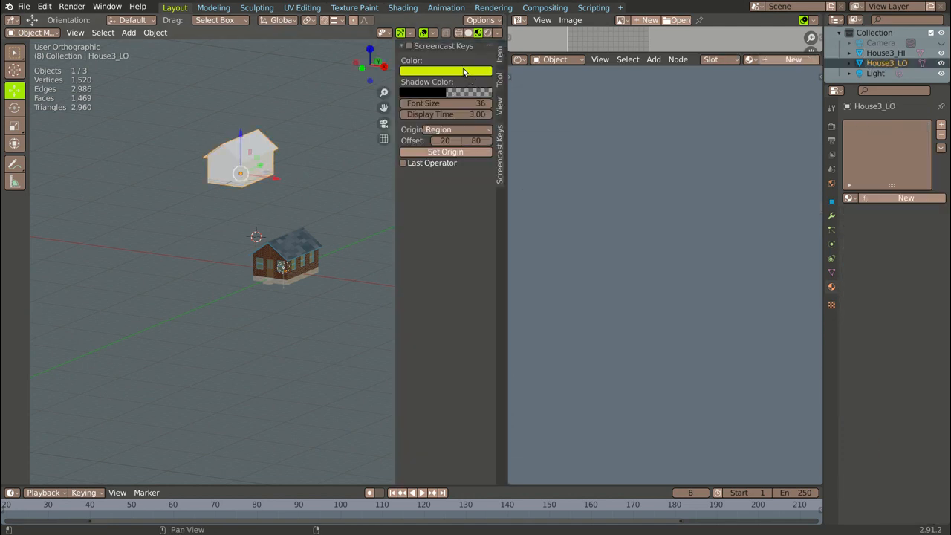
pyautogui.click(409, 46)
pyautogui.click(500, 59)
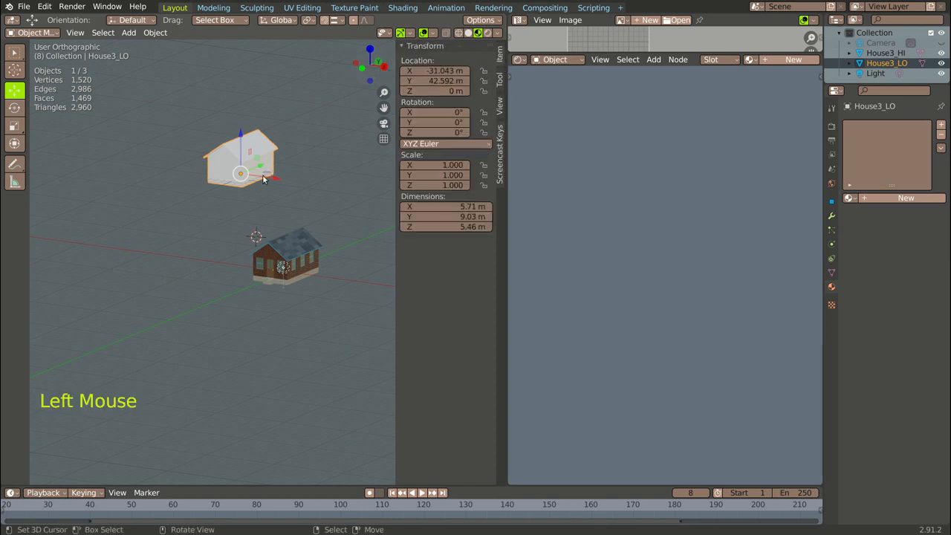
pyautogui.doubleClick(432, 72)
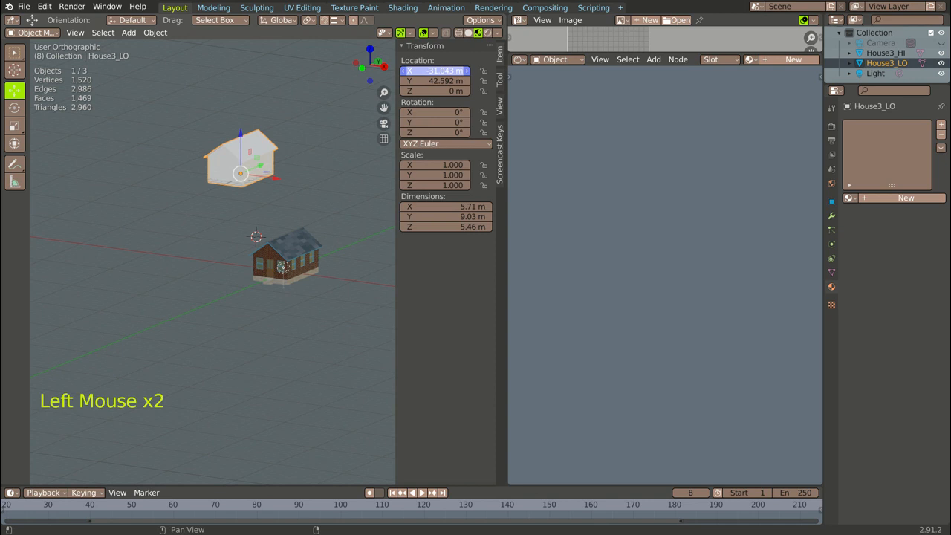
pyautogui.write('0')
pyautogui.press('Return')
pyautogui.click(434, 80)
pyautogui.write('0')
pyautogui.press('Return')
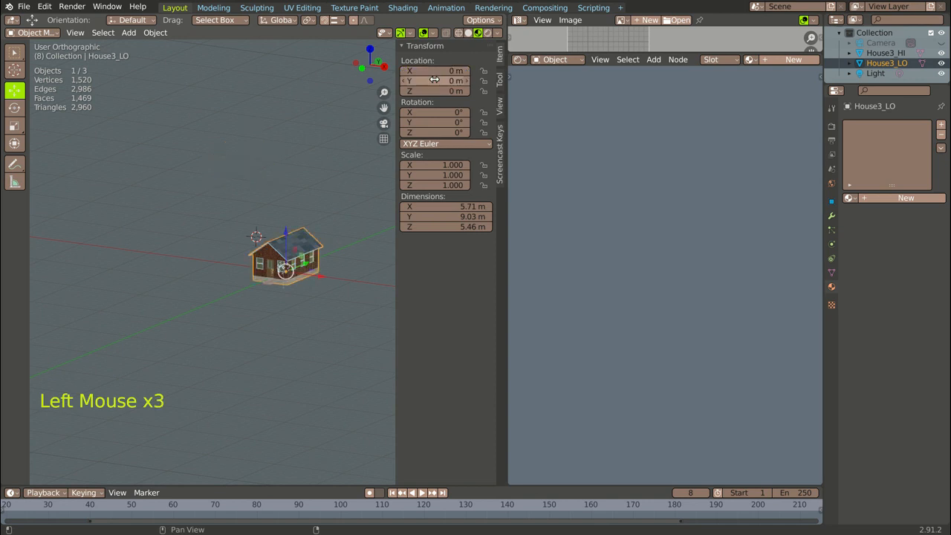
pyautogui.scroll(4, 277, 214)
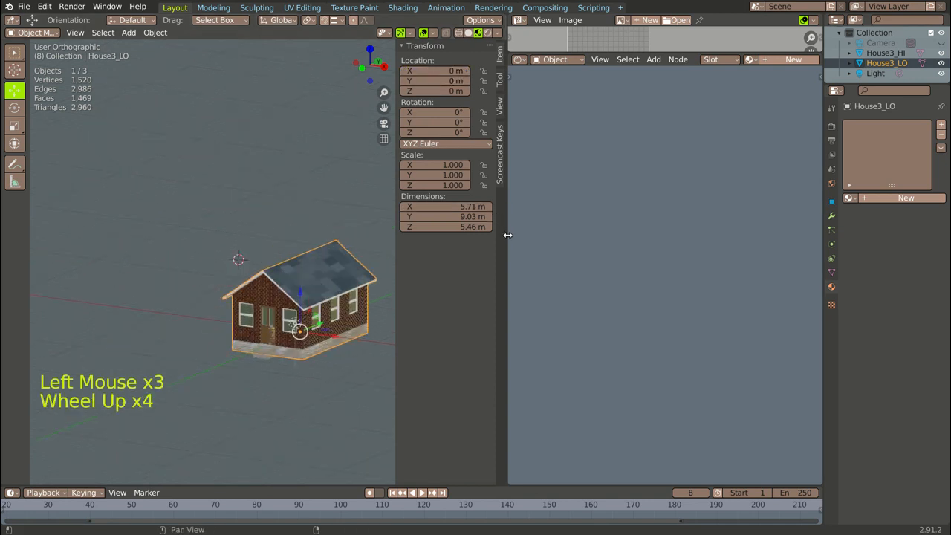
# Step: Resize the editor areas to enlarge the UV/image editor above the node editor and frame its full UV grid
pyautogui.moveTo(507, 230); pyautogui.dragTo(623, 215)
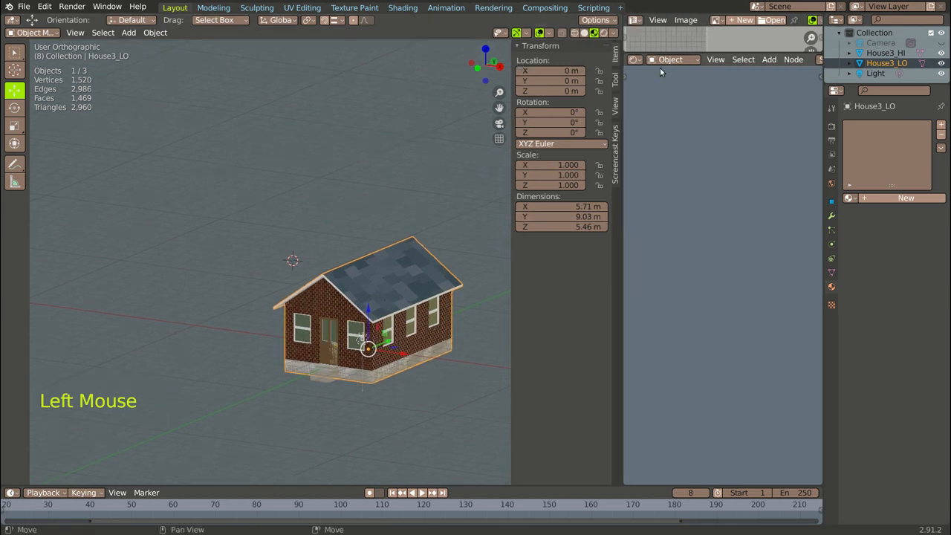
pyautogui.scroll(-1, 681, 58)
pyautogui.scroll(-3, 548, 153)
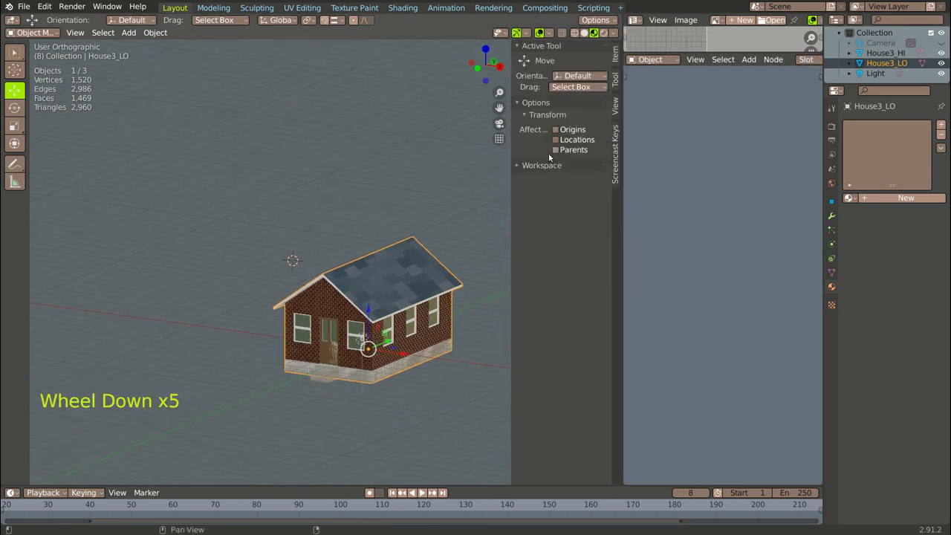
pyautogui.scroll(-3, 416, 188)
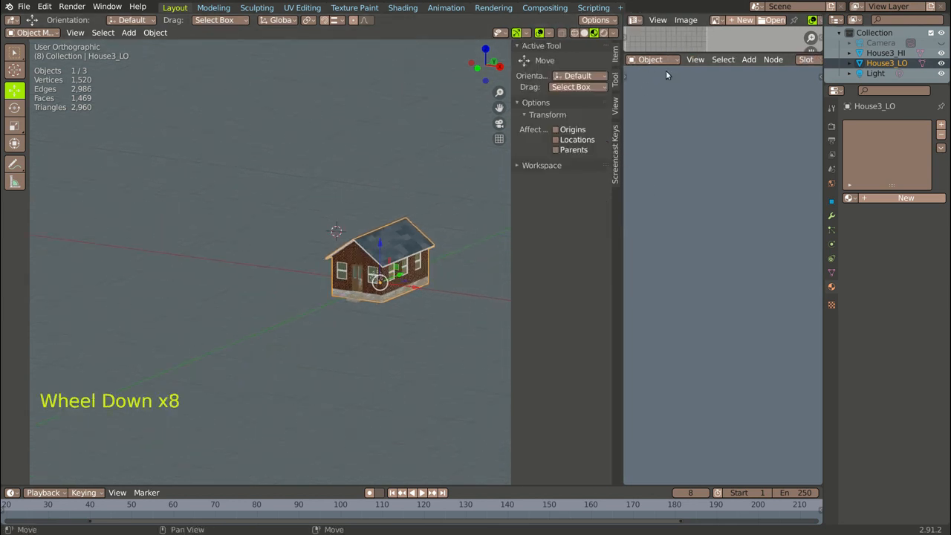
pyautogui.moveTo(624, 150); pyautogui.dragTo(568, 118)
pyautogui.moveTo(652, 52); pyautogui.dragTo(646, 265)
pyautogui.scroll(5, 641, 154)
pyautogui.rightClick(653, 145)
pyautogui.moveTo(660, 139); pyautogui.dragTo(758, 99, button='middle')
pyautogui.scroll(-3, 743, 98)
pyautogui.scroll(2, 738, 99)
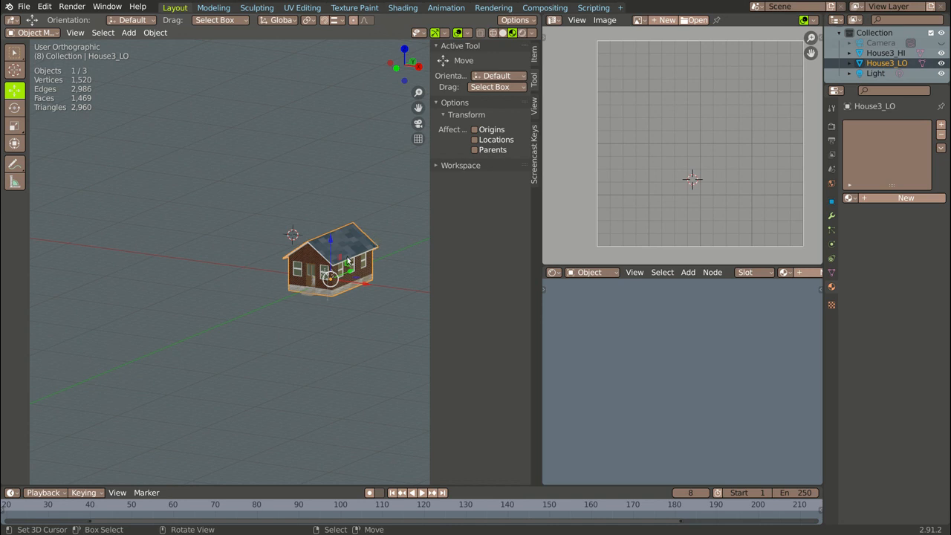
# Step: Examine the two overlapping houses up close, selecting House3_HI and then House3_LO to tell them apart
pyautogui.scroll(8, 219, 182)
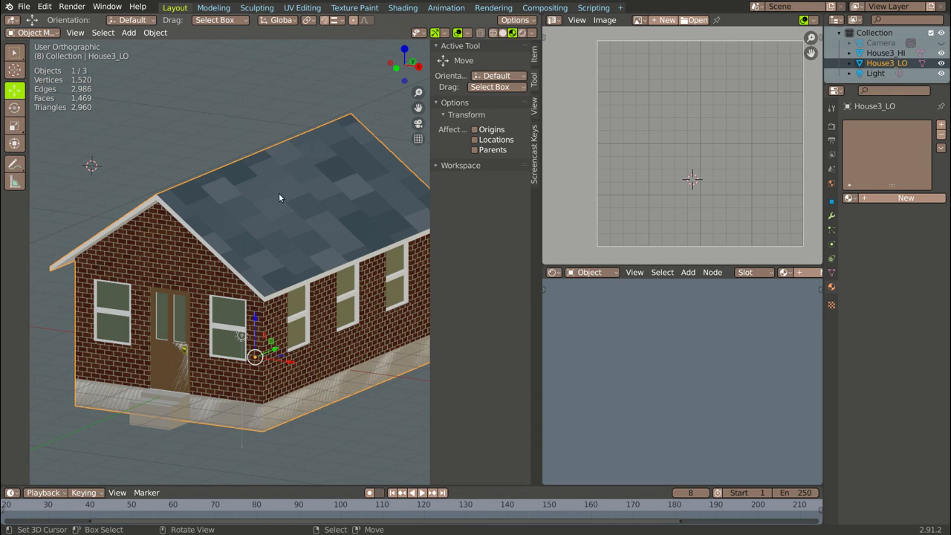
pyautogui.scroll(2, 277, 160)
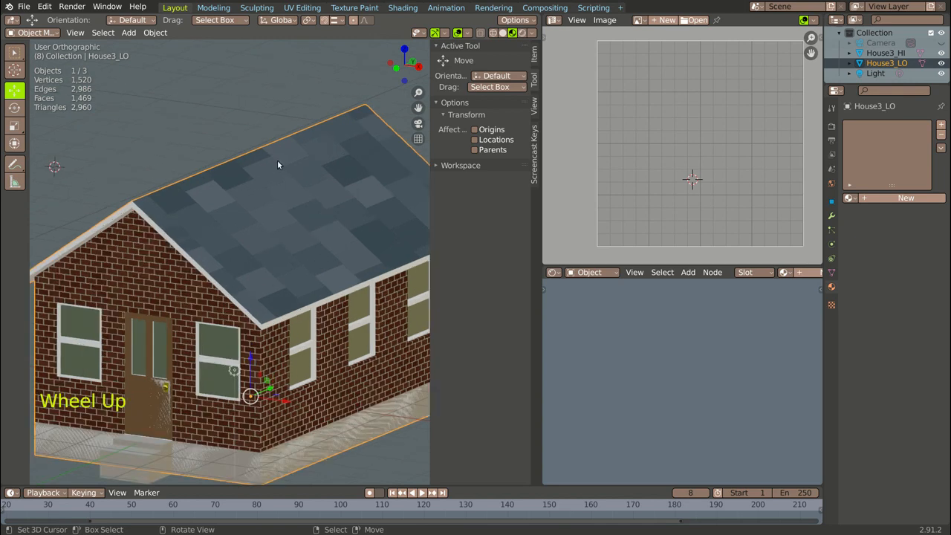
pyautogui.scroll(-2, 59, 158)
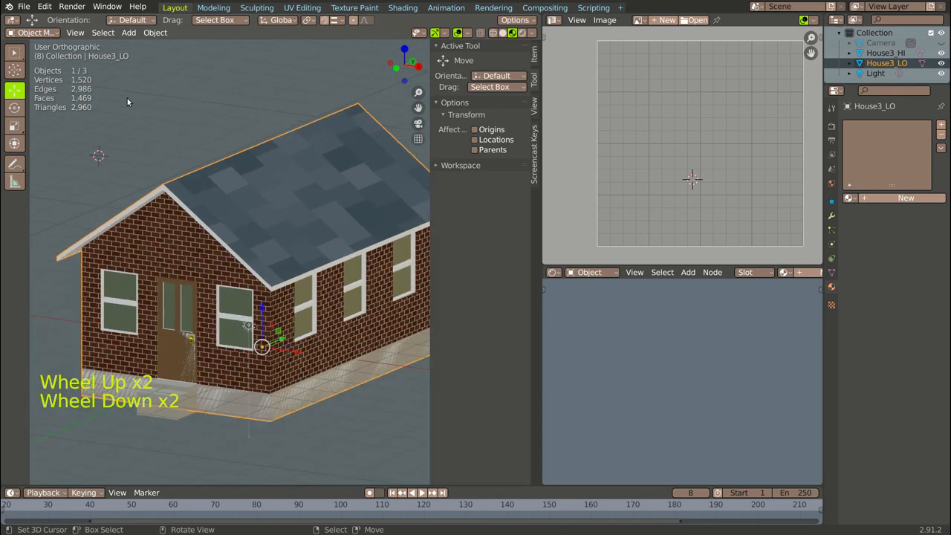
pyautogui.click(182, 407)
pyautogui.rightClick(164, 412)
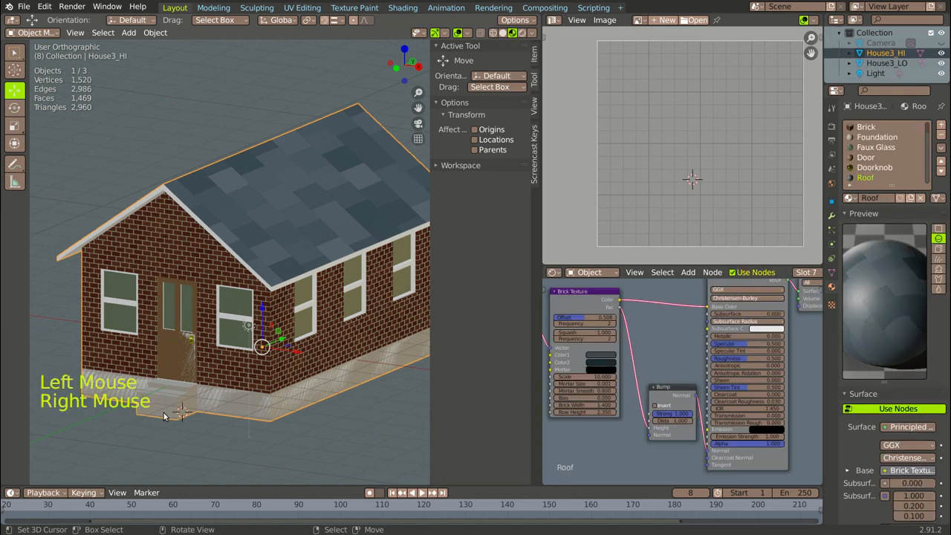
pyautogui.rightClick(222, 408)
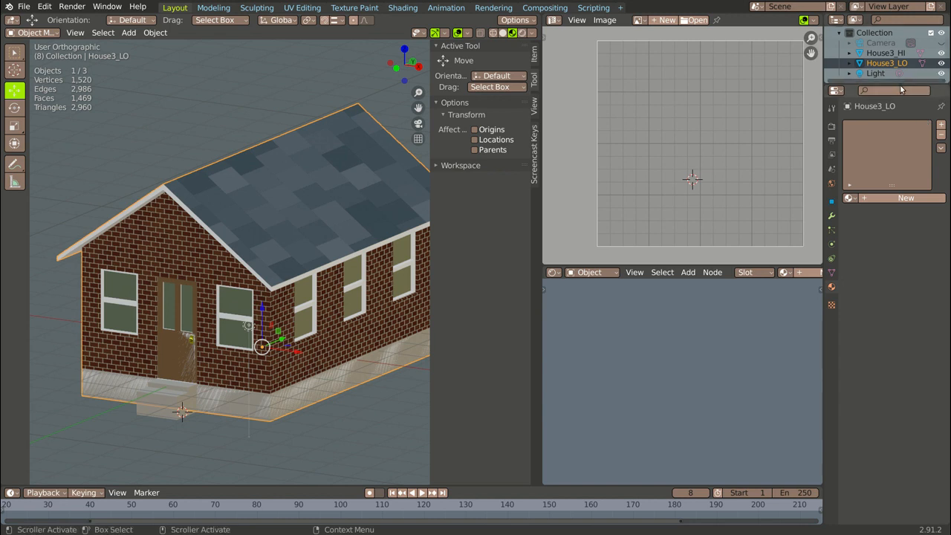
# Step: Unwrap all of House3_LO's faces in Edit Mode with Smart UV Project at a 66° angle limit and 0.000 island margin
pyautogui.click(888, 64)
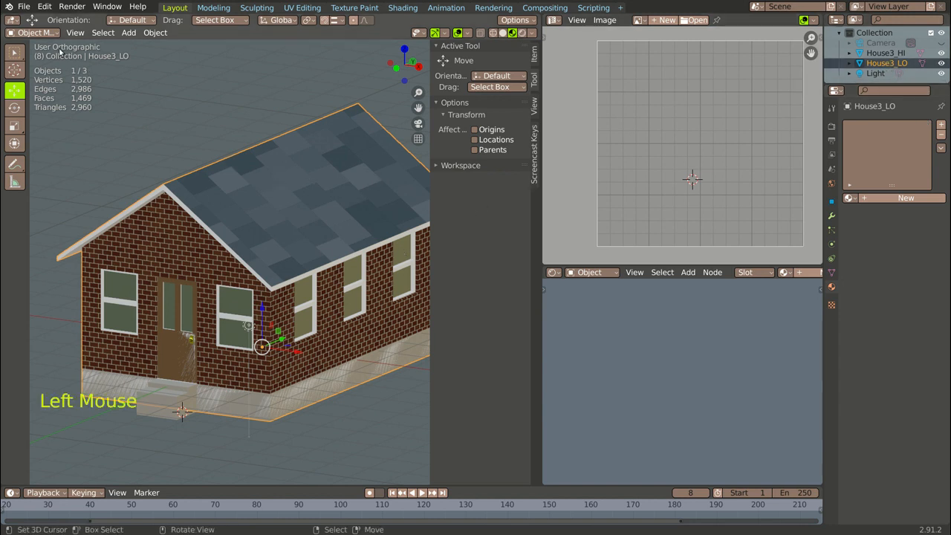
pyautogui.click(33, 33)
pyautogui.click(39, 56)
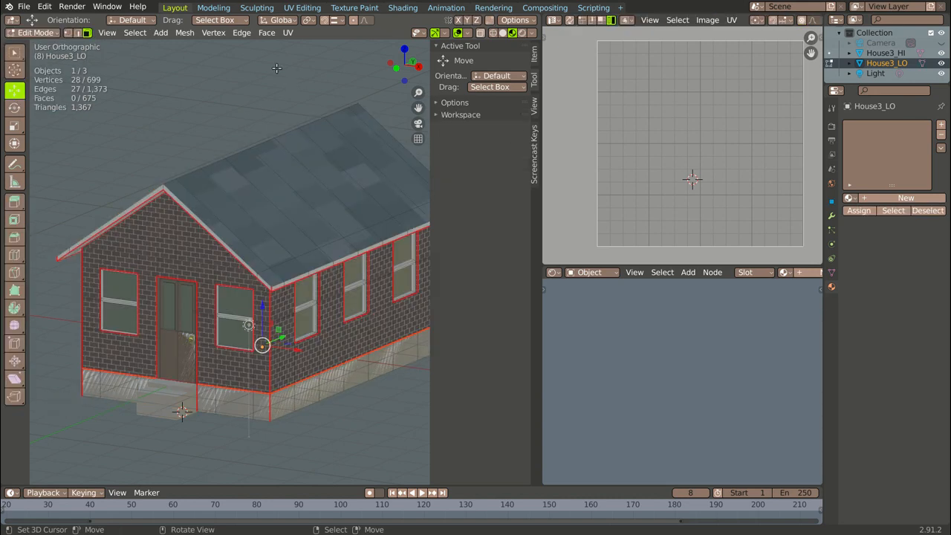
pyautogui.press('a')
pyautogui.press('a')
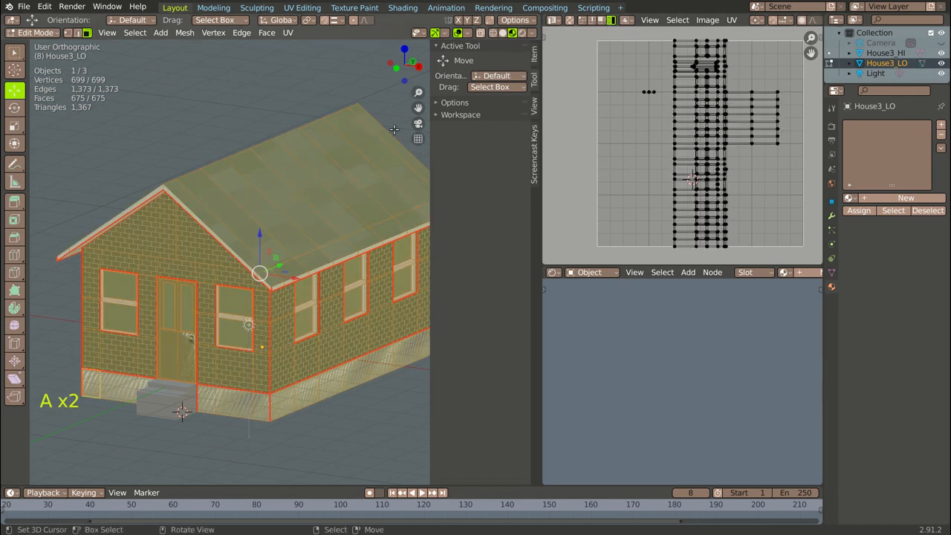
pyautogui.press('u')
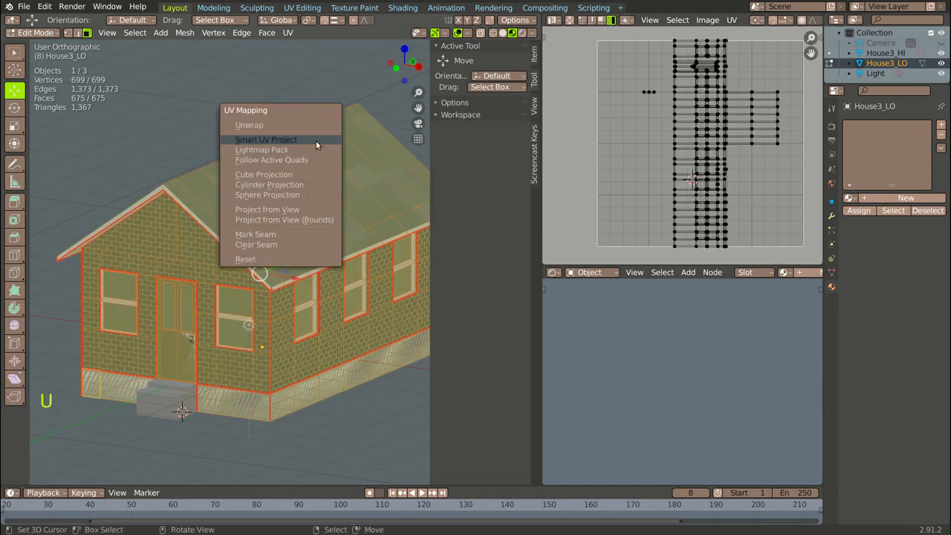
pyautogui.click(308, 139)
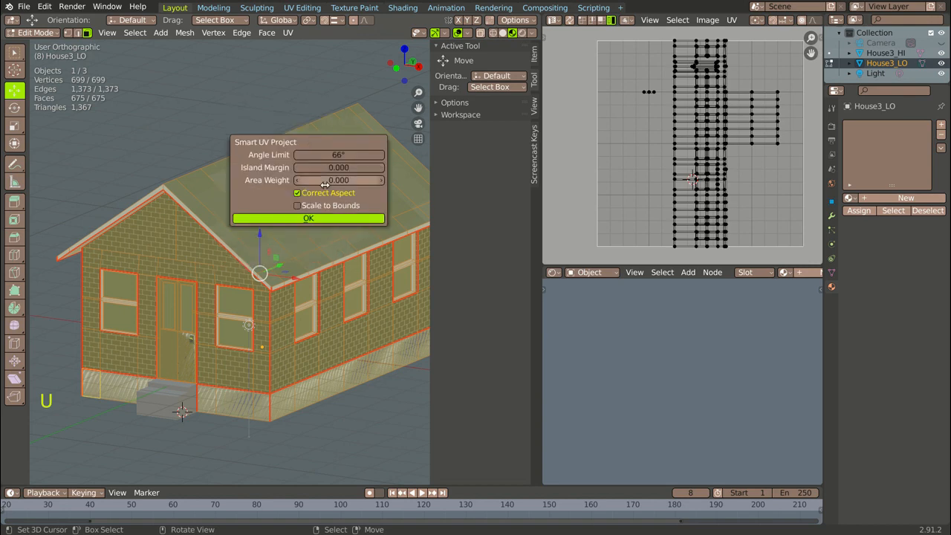
pyautogui.click(350, 218)
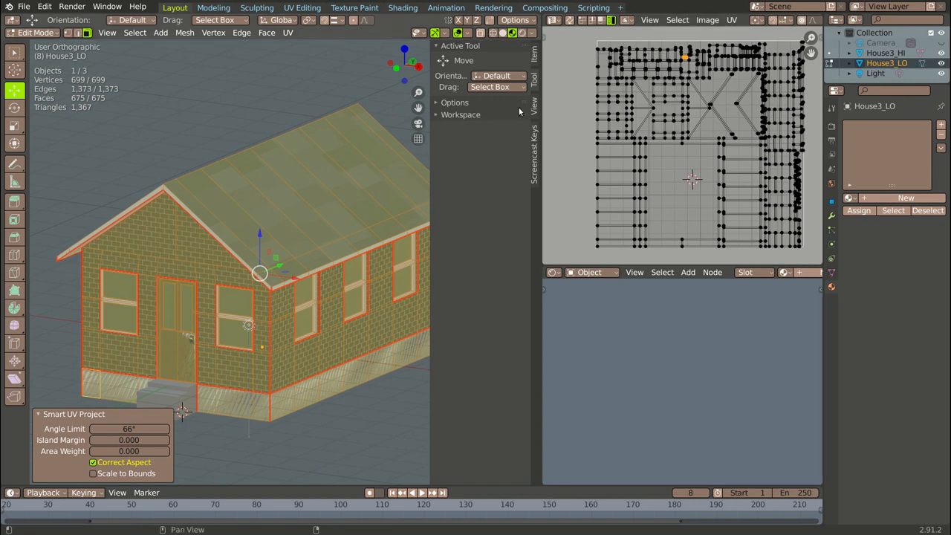
# Step: Inspect House3_LO's unwrapped UV layout and select a small group of UVs near its upper edge
pyautogui.scroll(-3, 691, 90)
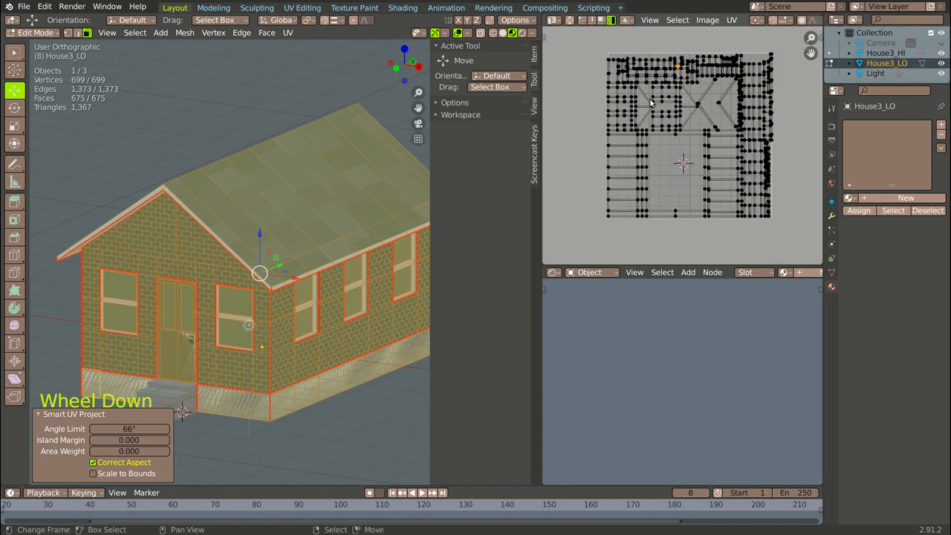
pyautogui.scroll(3, 698, 89)
pyautogui.scroll(-1, 698, 89)
pyautogui.rightClick(715, 75)
pyautogui.moveTo(715, 74); pyautogui.dragTo(735, 75, button='middle')
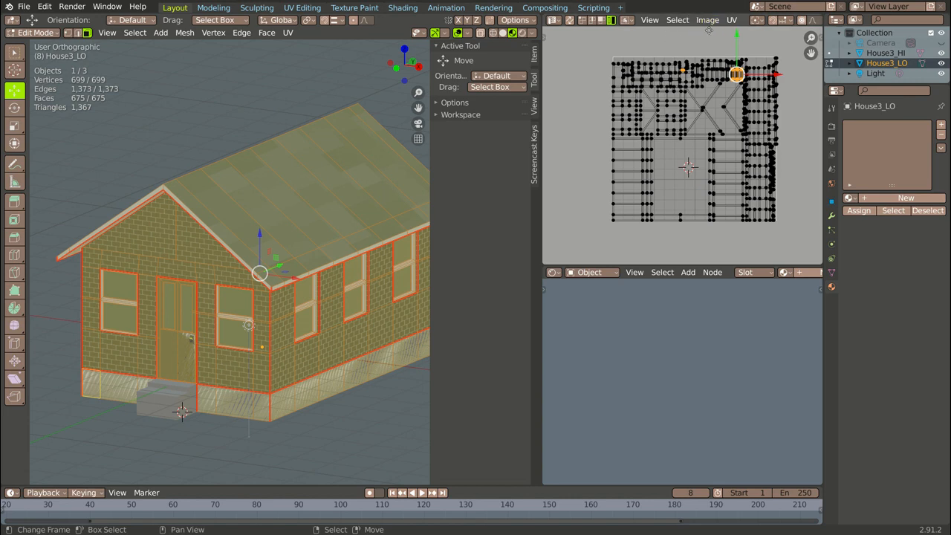
# Step: Create a new 1024 × 1024 px blank image named Bump Map, without alpha and with a mid-grey fill color
pyautogui.moveTo(706, 31); pyautogui.dragTo(601, 34, button='middle')
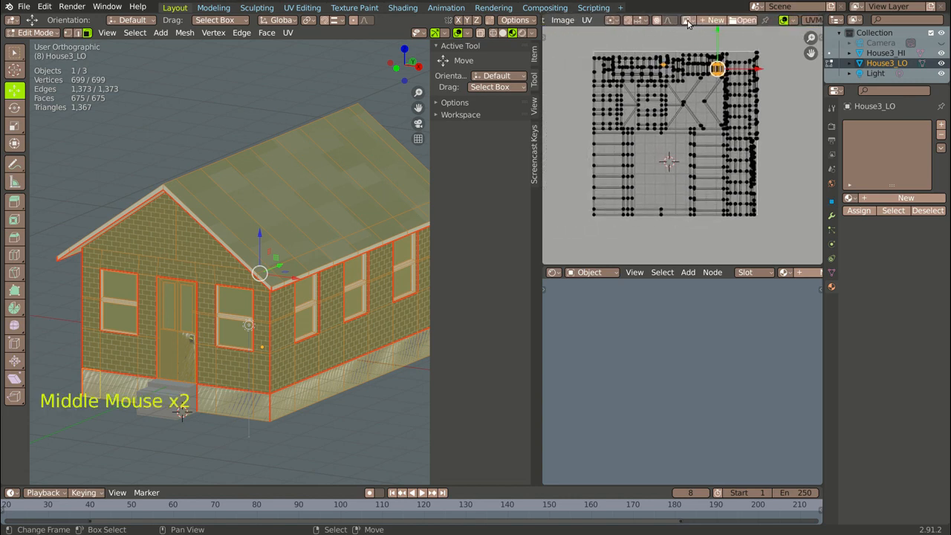
pyautogui.click(711, 22)
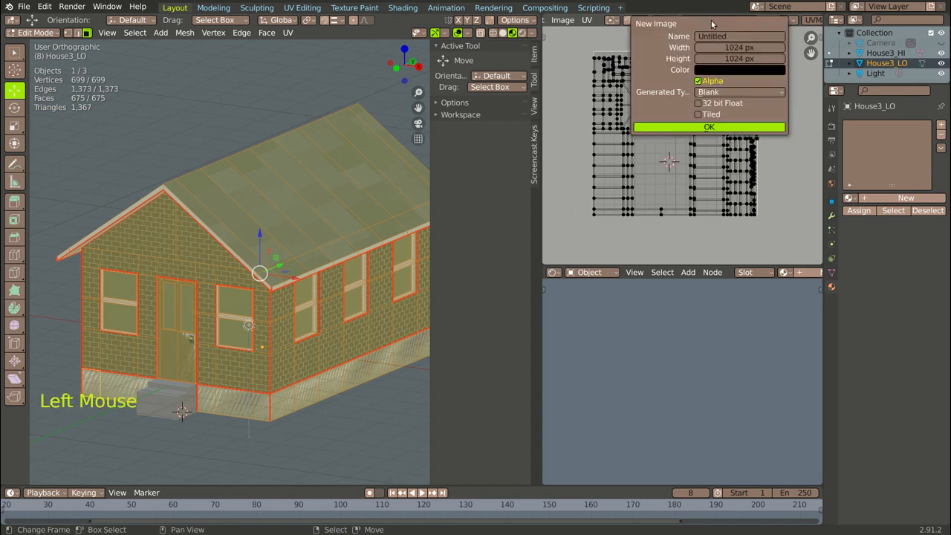
pyautogui.click(741, 36)
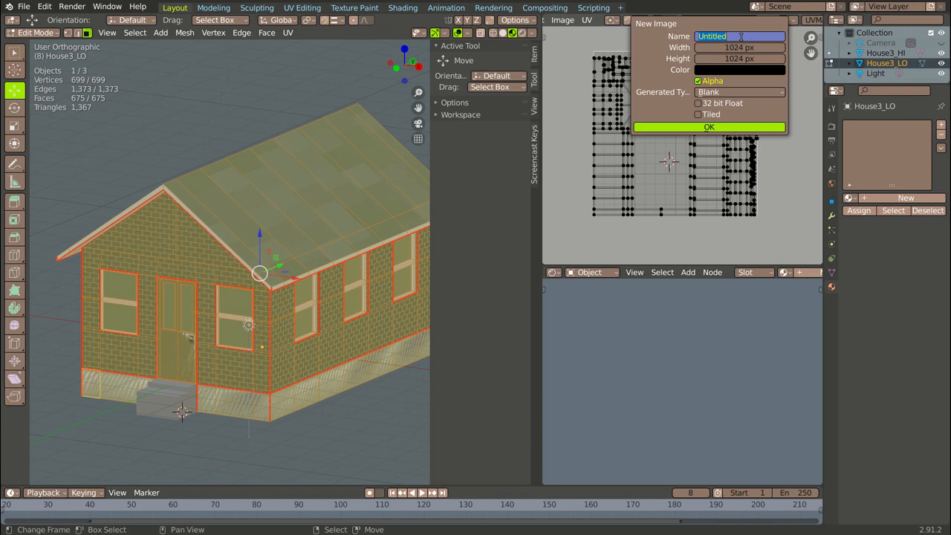
pyautogui.write('B')
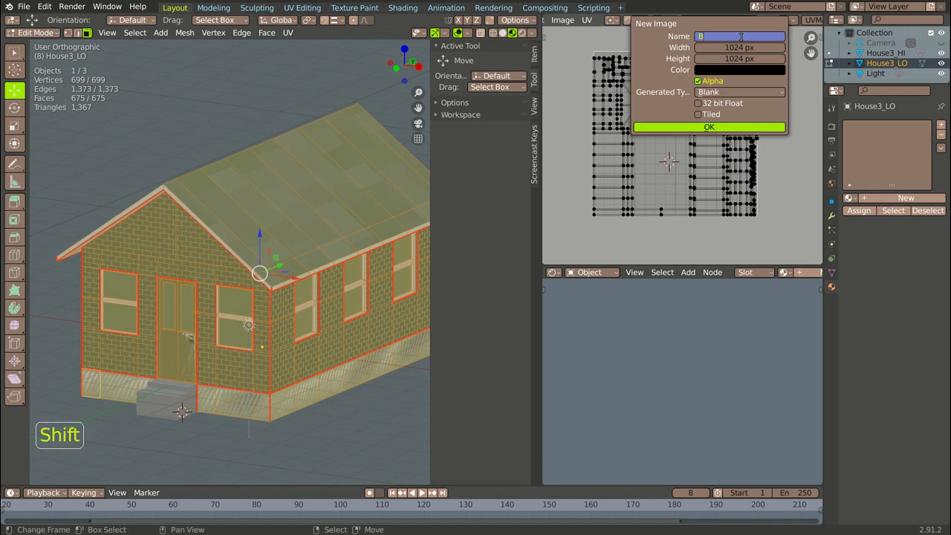
pyautogui.write('ump Ma')
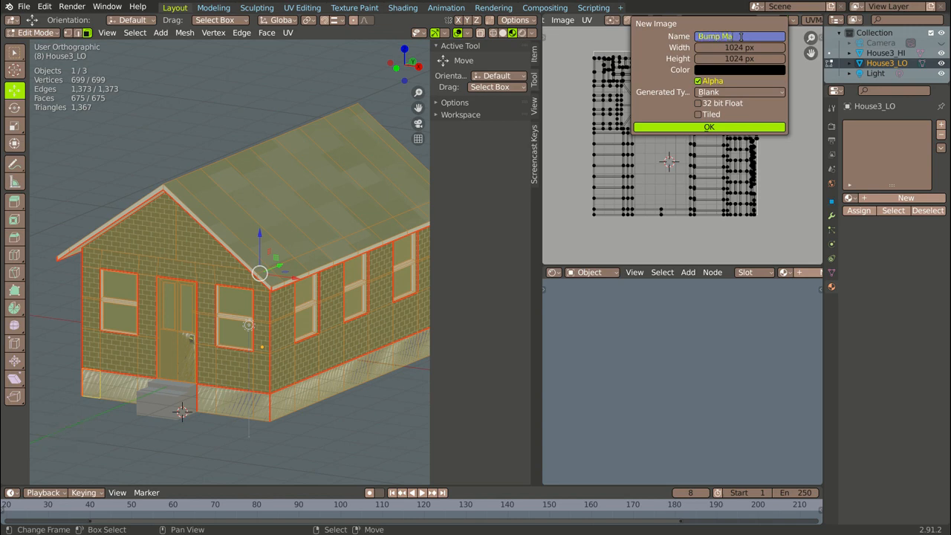
pyautogui.write('p.')
pyautogui.press('Return')
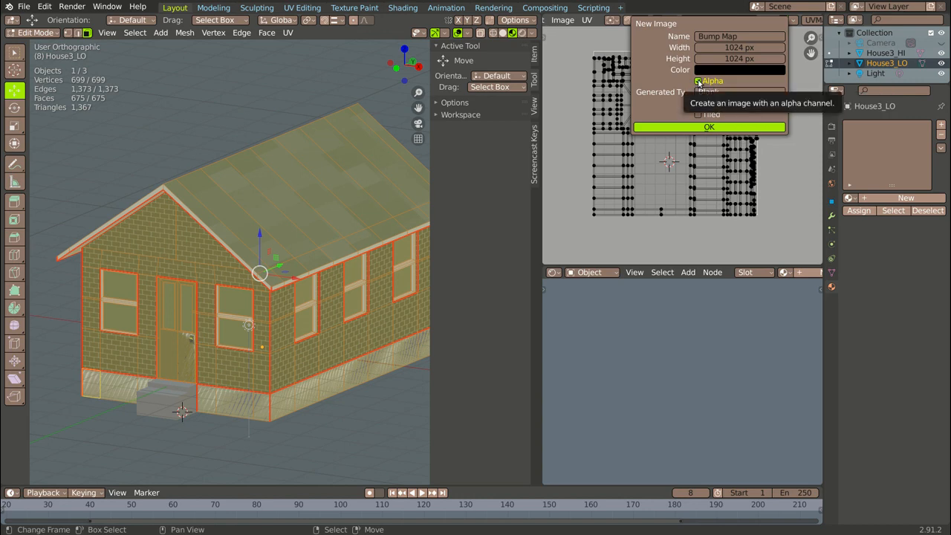
pyautogui.click(698, 82)
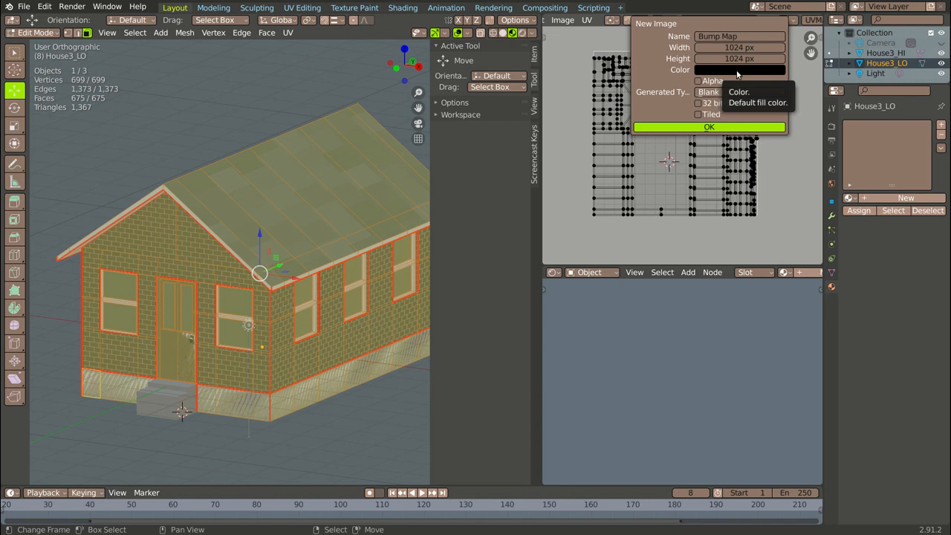
pyautogui.click(738, 71)
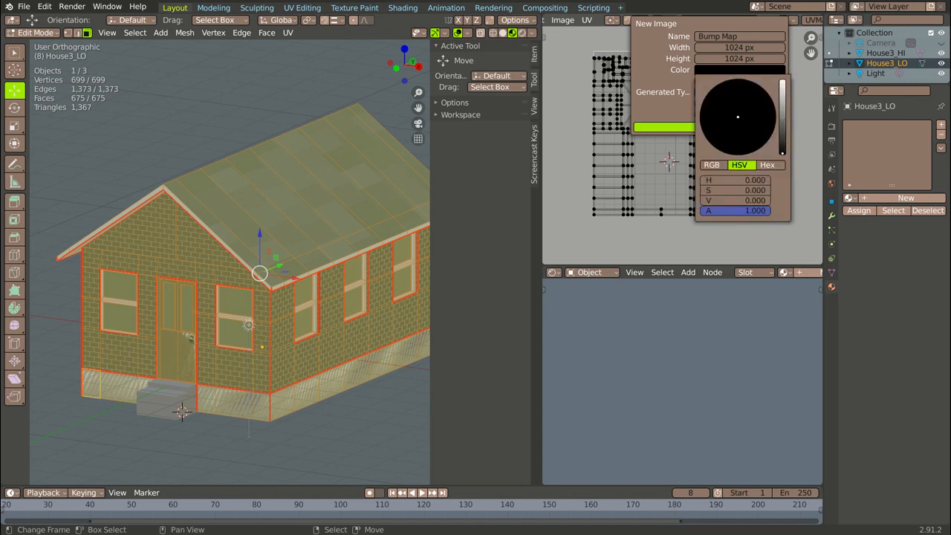
pyautogui.moveTo(781, 153); pyautogui.dragTo(781, 95)
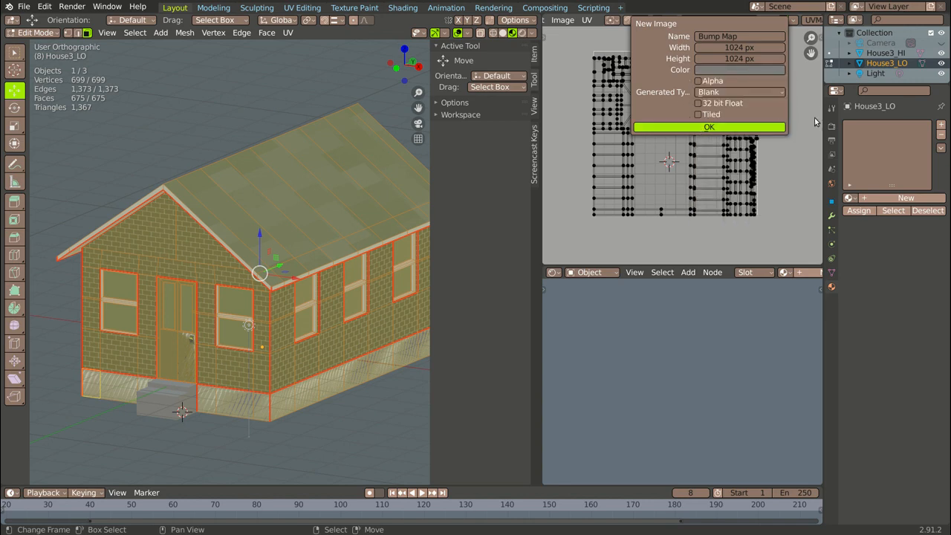
pyautogui.click(754, 130)
pyautogui.scroll(-7, 754, 131)
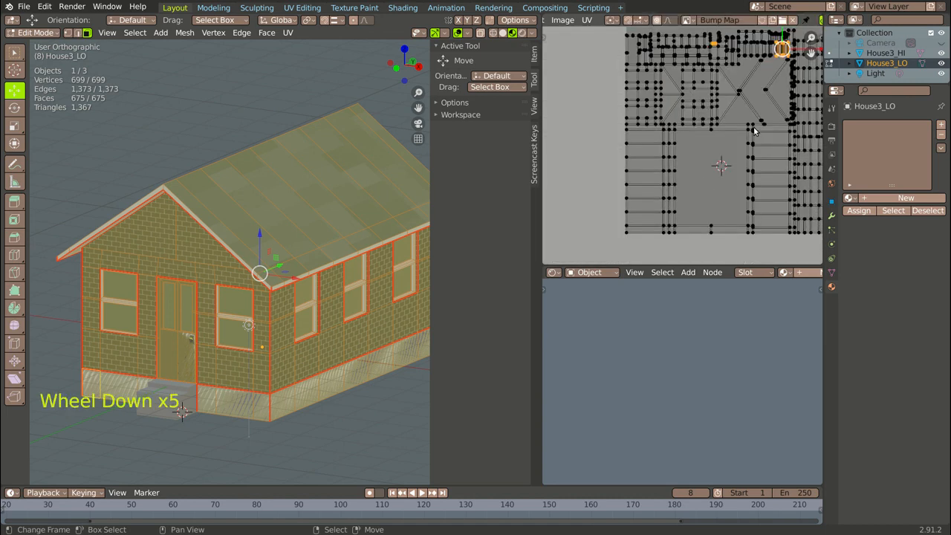
pyautogui.moveTo(743, 130); pyautogui.dragTo(693, 145, button='middle')
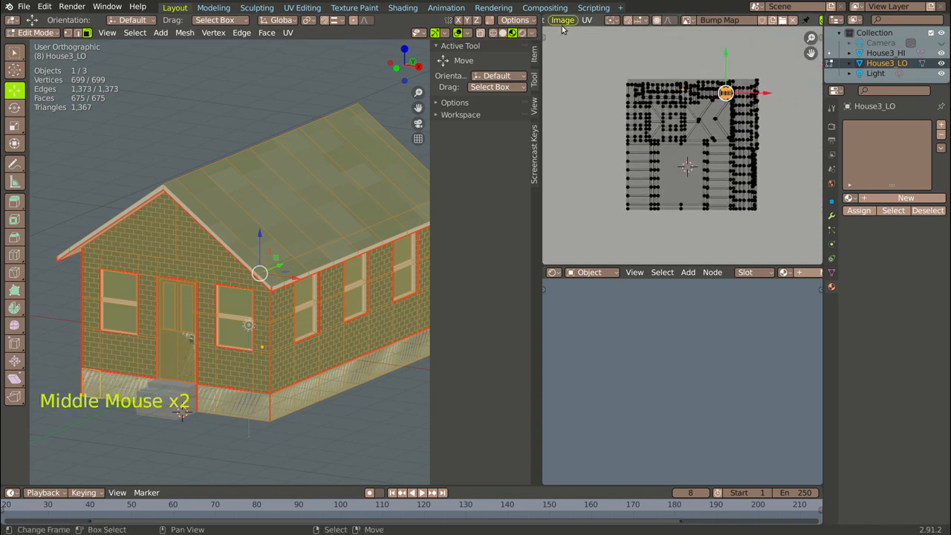
pyautogui.moveTo(604, 22); pyautogui.dragTo(644, 22, button='middle')
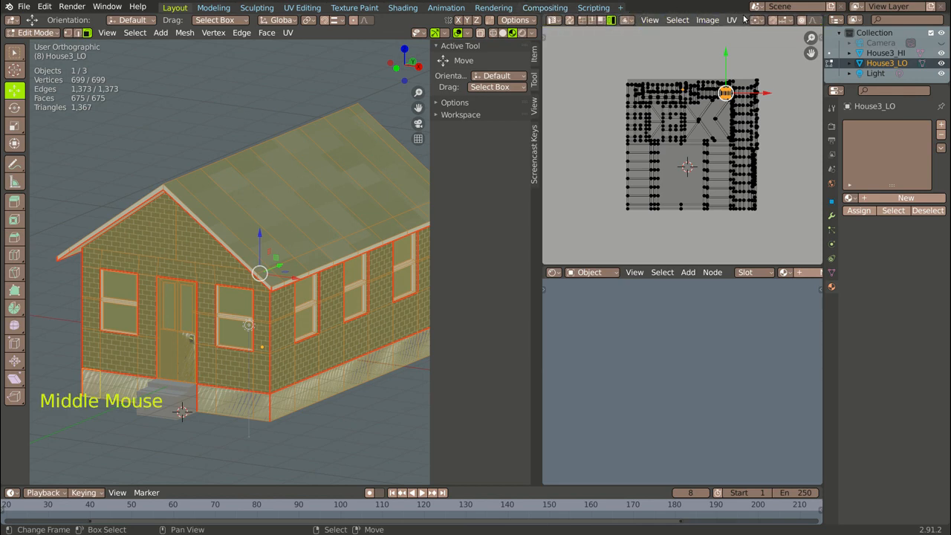
pyautogui.moveTo(745, 20); pyautogui.dragTo(564, 45, button='middle')
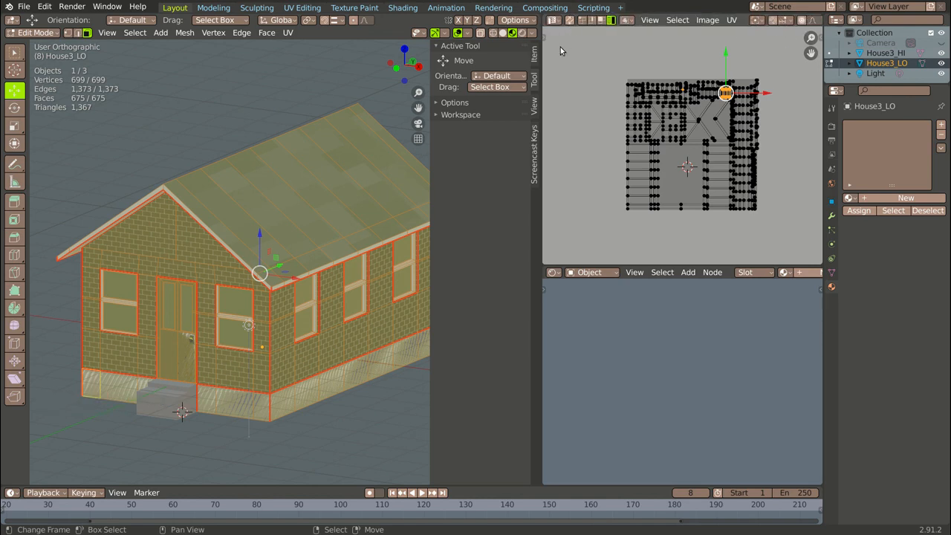
pyautogui.click(552, 21)
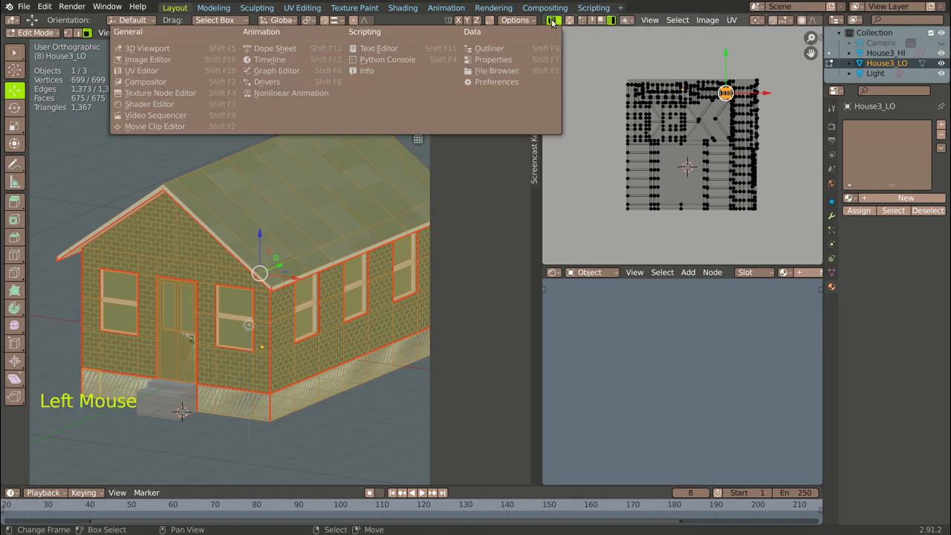
pyautogui.click(607, 100)
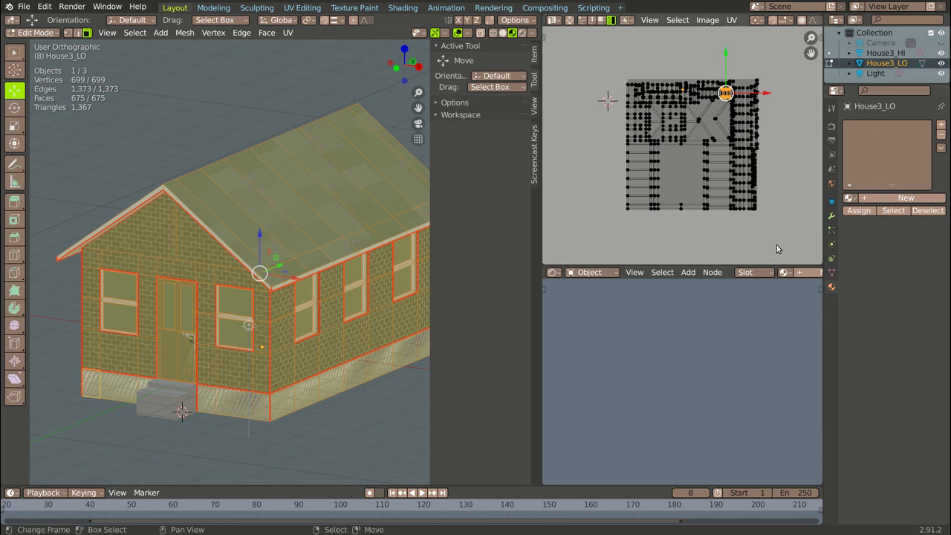
# Step: Resize the editor areas so the image and node editors gain width from the properties area
pyautogui.moveTo(540, 309); pyautogui.dragTo(509, 309)
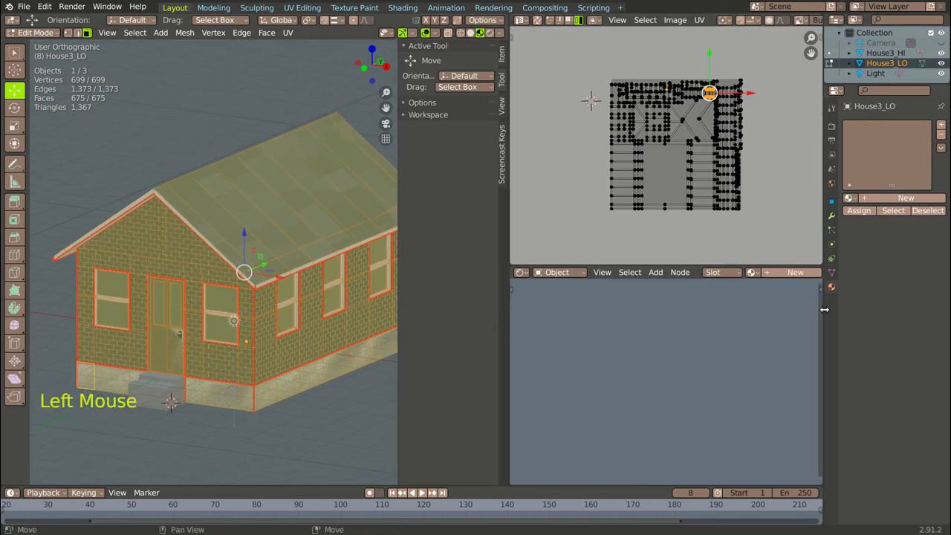
pyautogui.moveTo(821, 312); pyautogui.dragTo(846, 311)
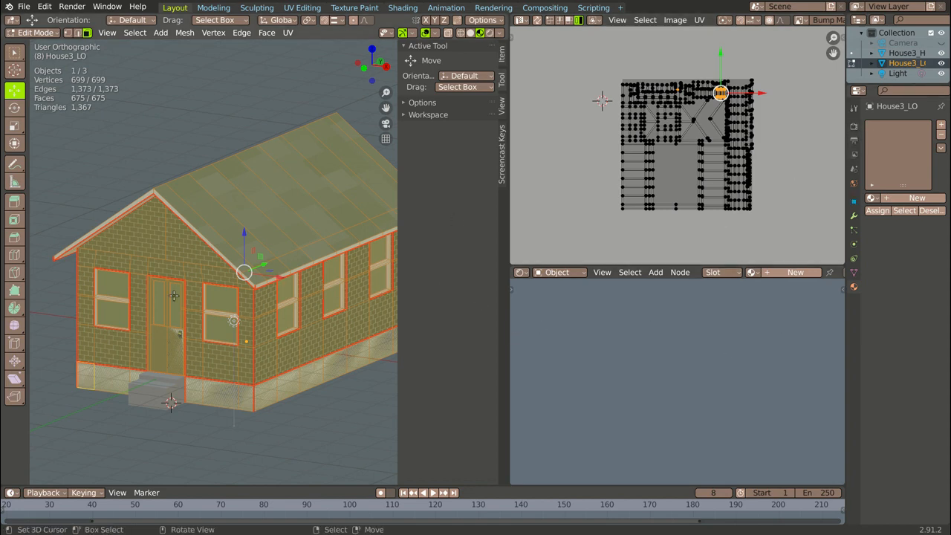
pyautogui.rightClick(168, 399)
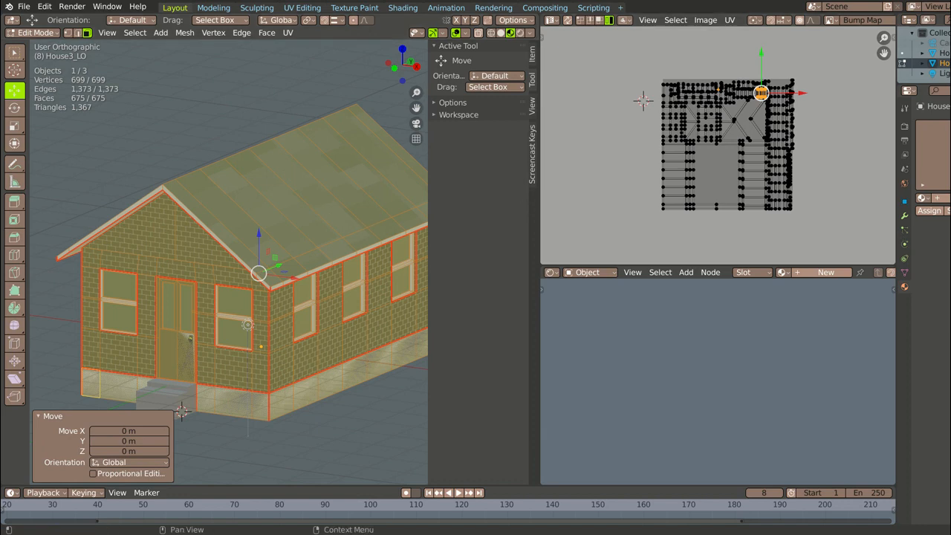
# Step: Create a new node-based material for House3_LO and deselect its nodes
pyautogui.click(826, 272)
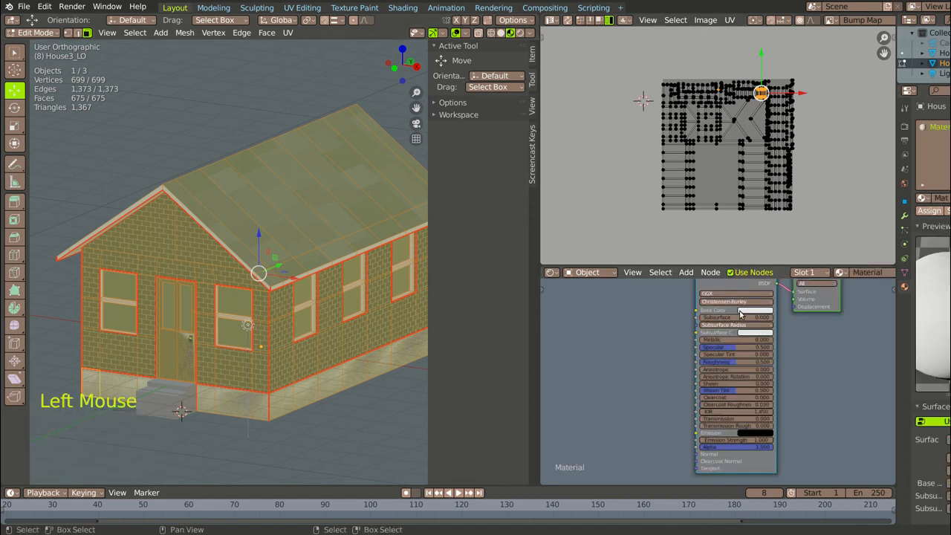
pyautogui.click(615, 360)
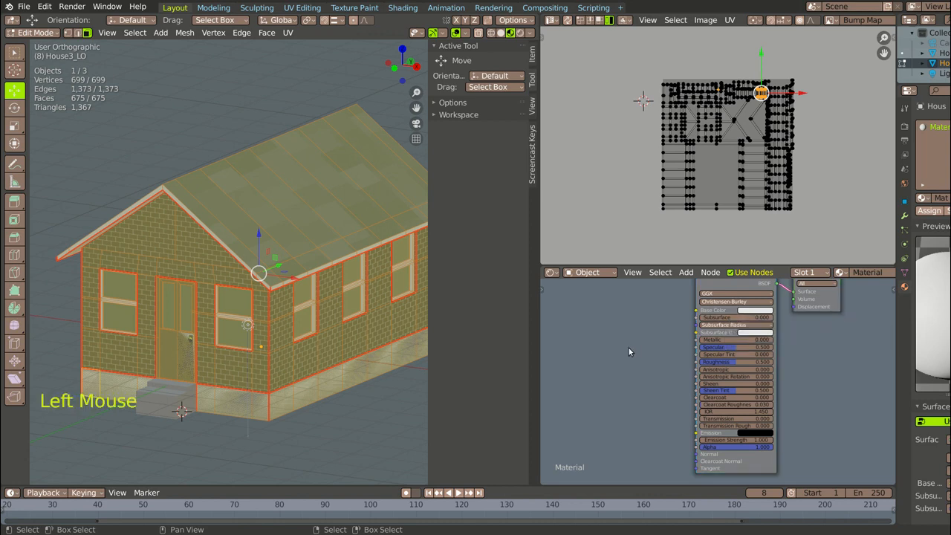
pyautogui.scroll(-5, 672, 324)
pyautogui.scroll(-1, 638, 348)
pyautogui.scroll(4, 637, 349)
pyautogui.moveTo(638, 348); pyautogui.dragTo(680, 345, button='middle')
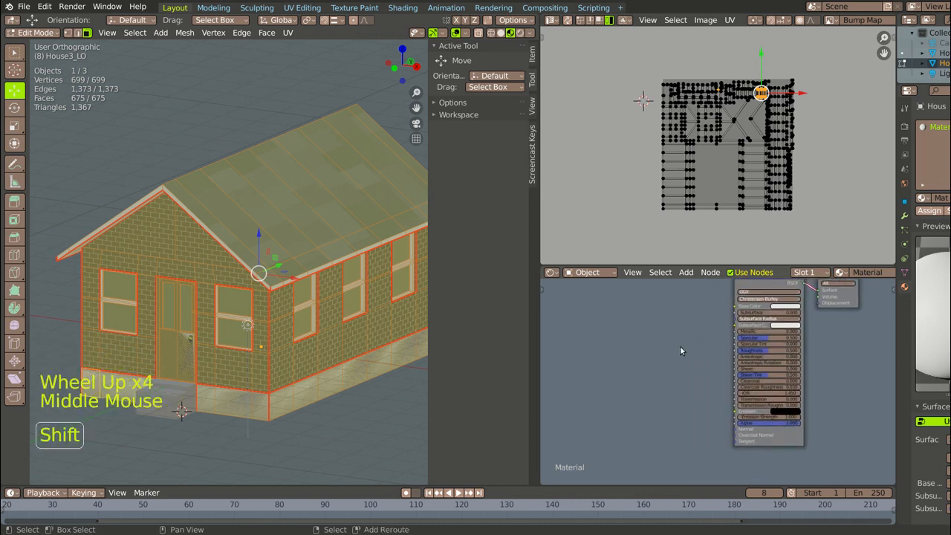
# Step: Add a Normal Map node and connect its Normal output to the Normal input of the Principled BSDF
pyautogui.hotkey('shift', 'a')
pyautogui.moveTo(658, 356)
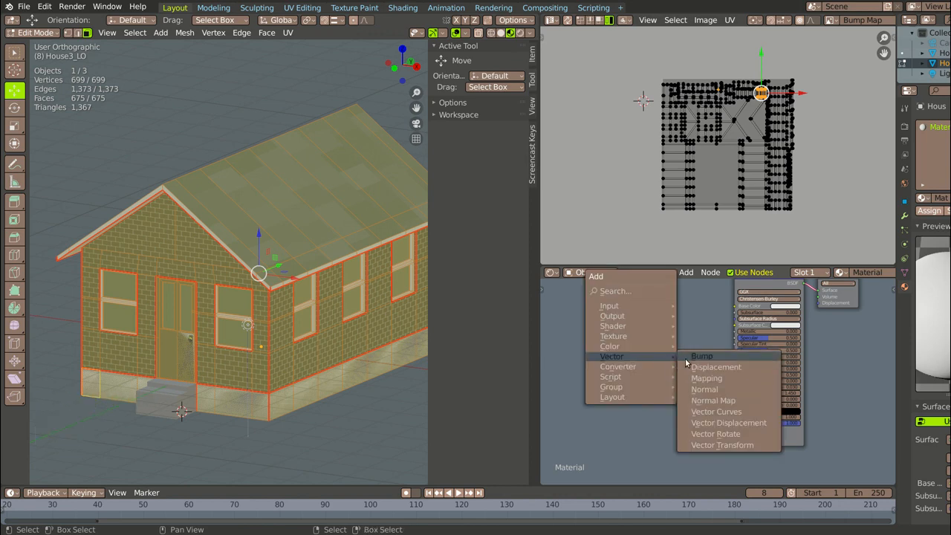
pyautogui.click(705, 401)
pyautogui.click(704, 405)
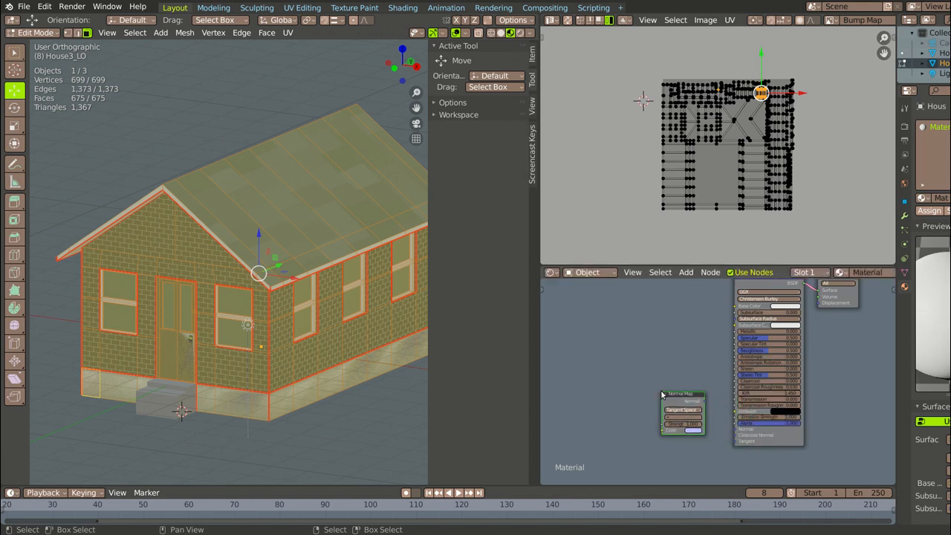
pyautogui.moveTo(703, 403); pyautogui.dragTo(736, 430)
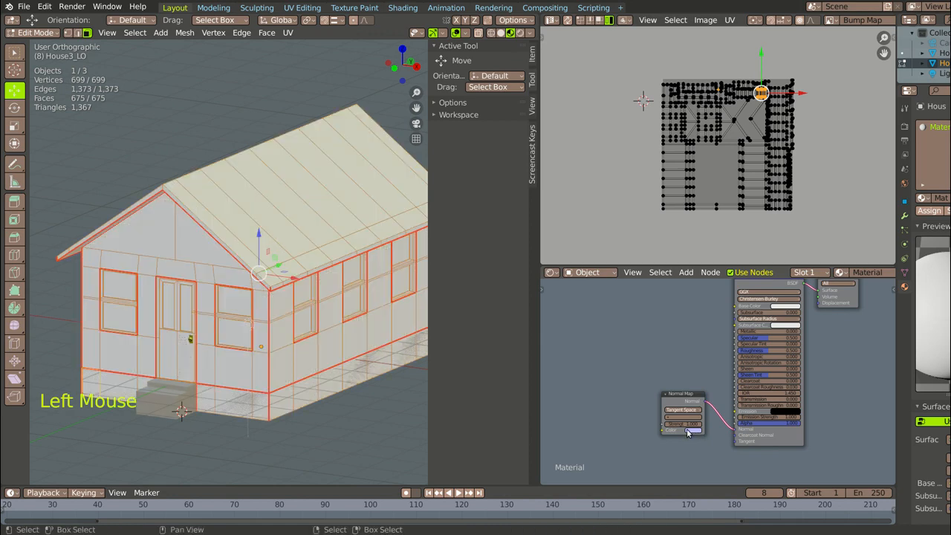
# Step: Add an Image Texture node using the Bump Map image and connect its Color output to the Normal Map's Color input
pyautogui.scroll(5, 636, 408)
pyautogui.moveTo(644, 406); pyautogui.dragTo(676, 409, button='middle')
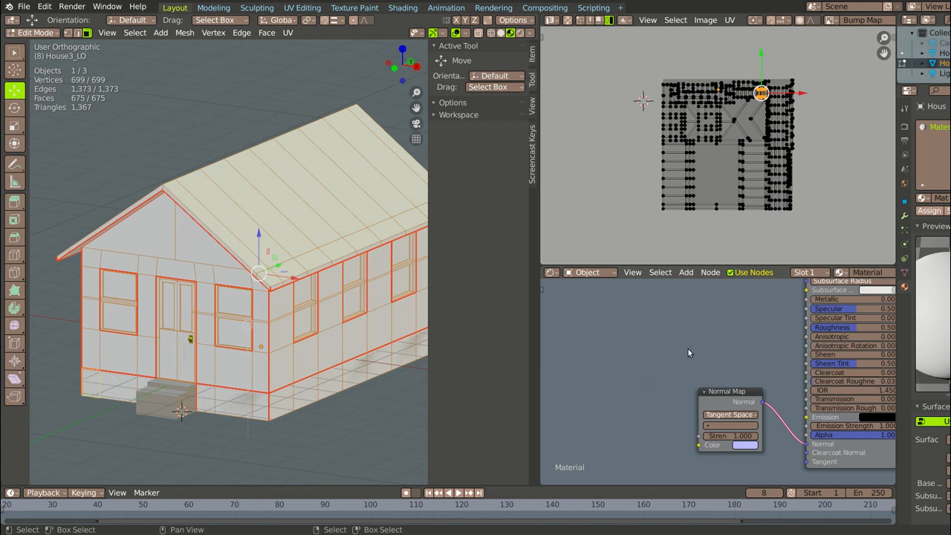
pyautogui.hotkey('shift', 'a')
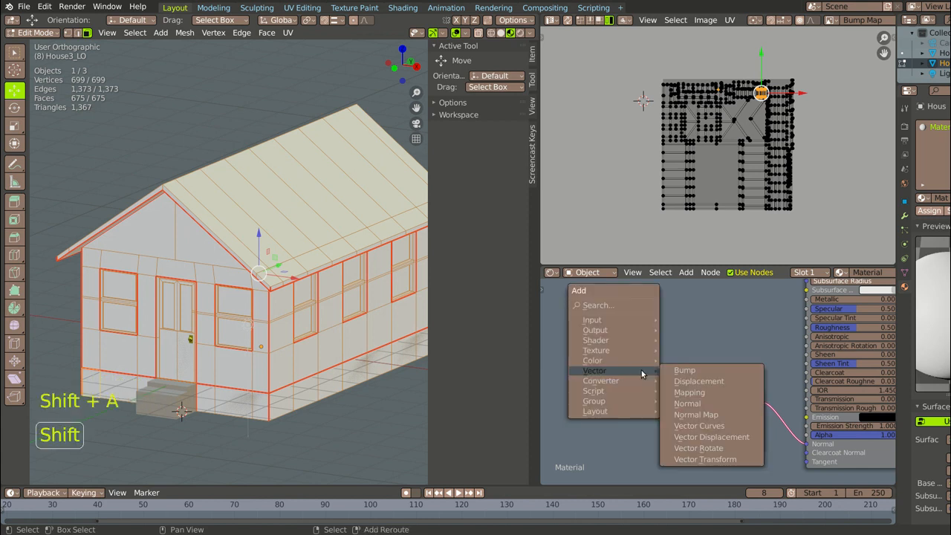
pyautogui.moveTo(623, 351)
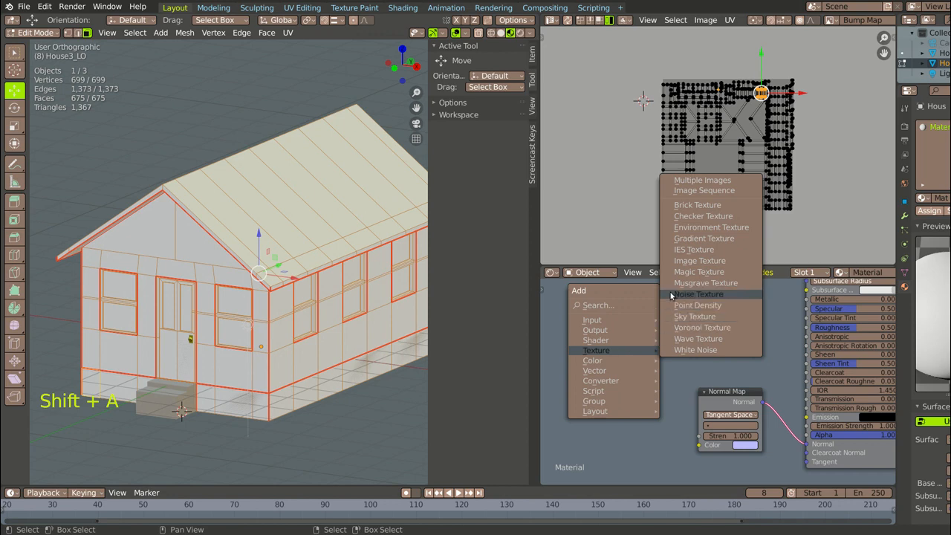
pyautogui.click(702, 261)
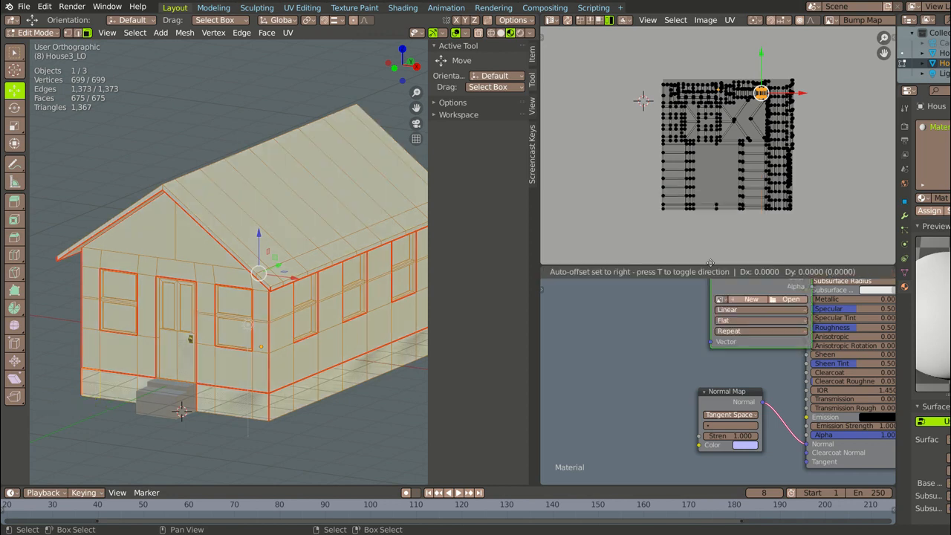
pyautogui.click(574, 365)
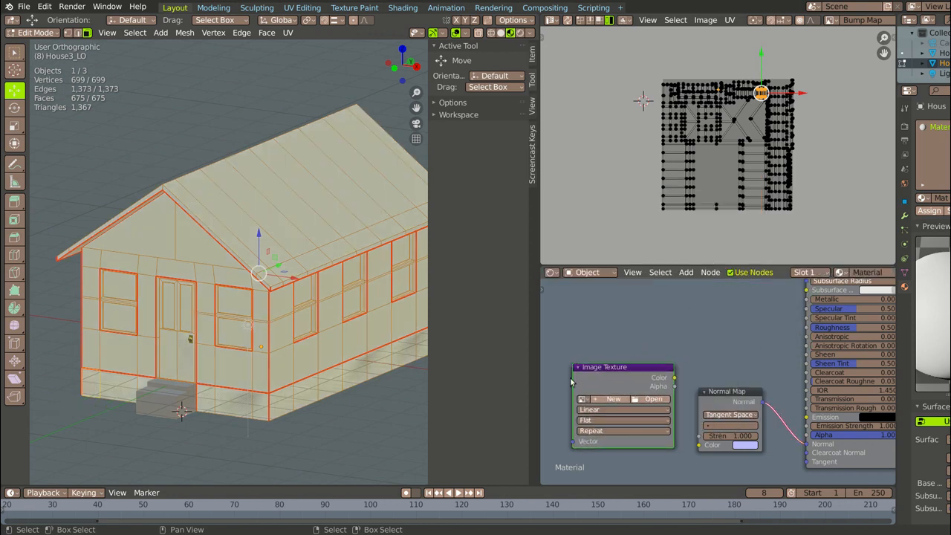
pyautogui.click(583, 400)
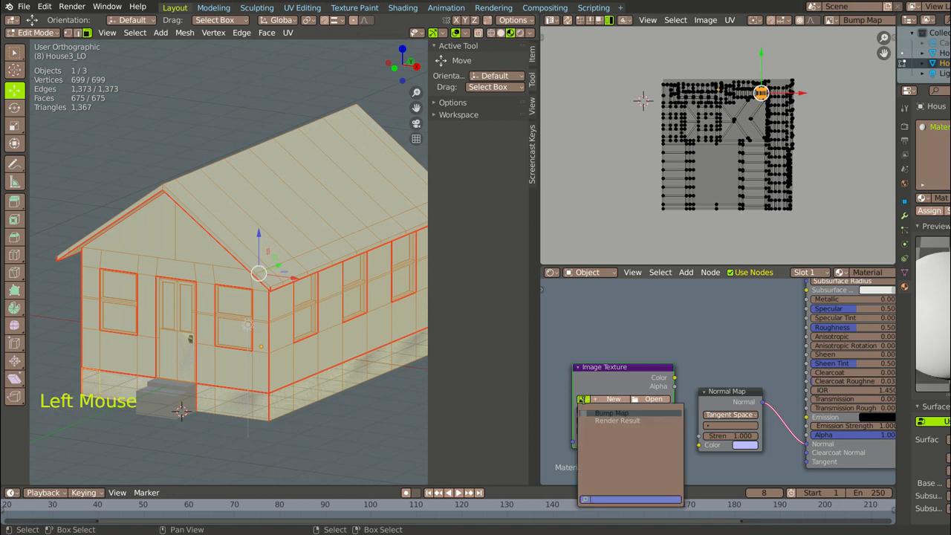
pyautogui.click(606, 413)
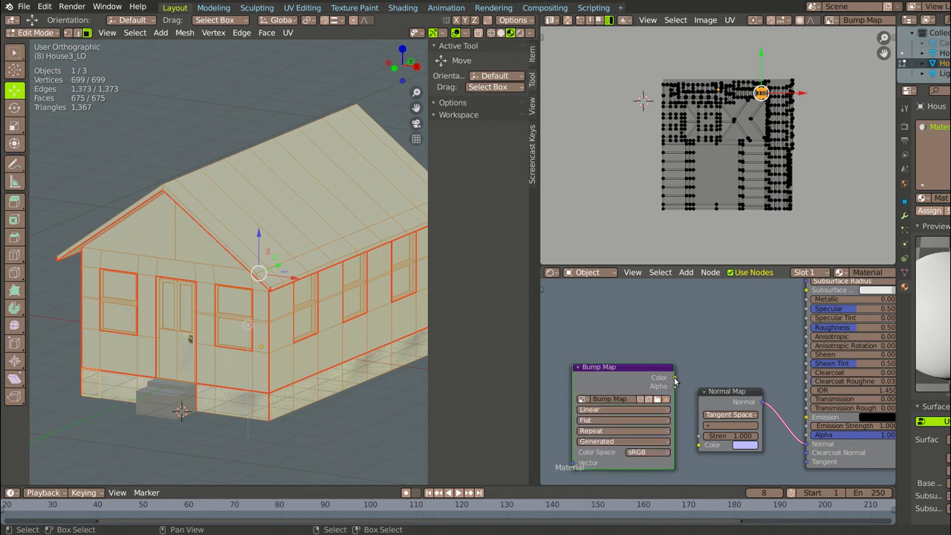
pyautogui.moveTo(674, 379); pyautogui.dragTo(698, 444)
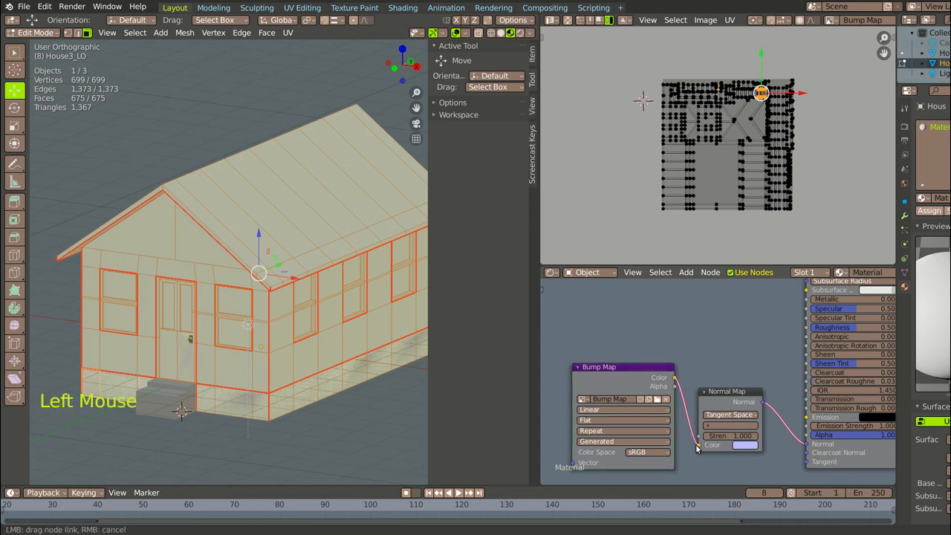
# Step: Select the Bump Map image texture node so it is the material's active node
pyautogui.scroll(-3, 638, 309)
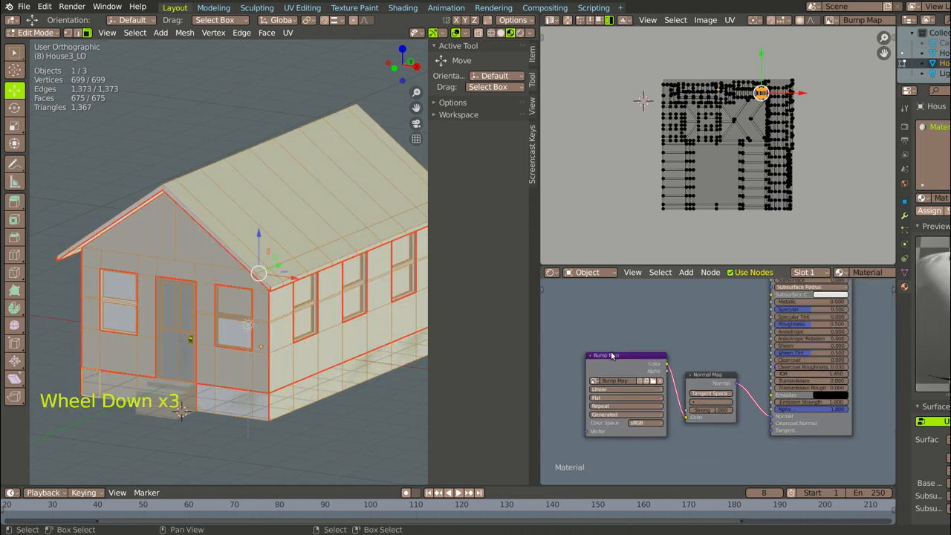
pyautogui.scroll(2, 611, 354)
pyautogui.scroll(1, 612, 355)
pyautogui.rightClick(631, 369)
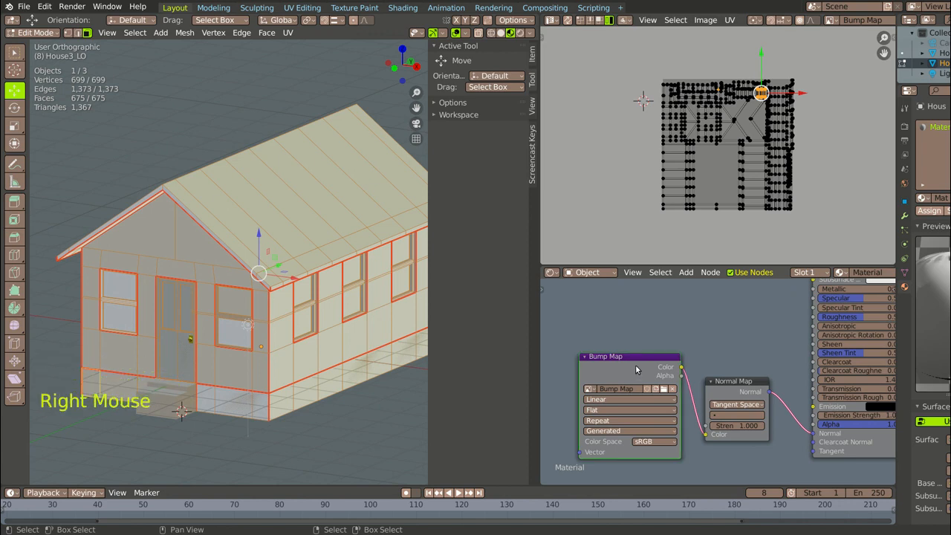
pyautogui.scroll(-5, 636, 341)
pyautogui.scroll(-5, 636, 341)
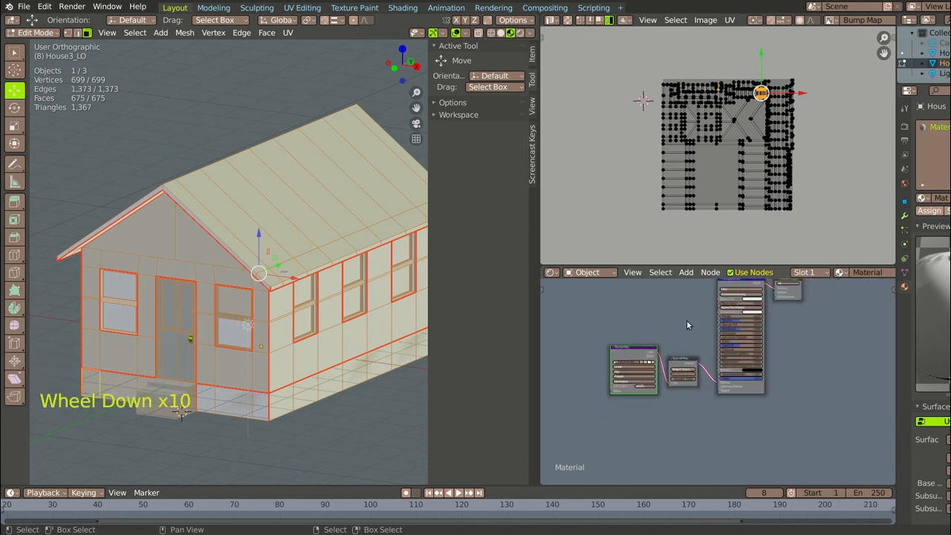
# Step: Widen the properties area and set the scene's render engine to Cycles
pyautogui.scroll(12, 630, 371)
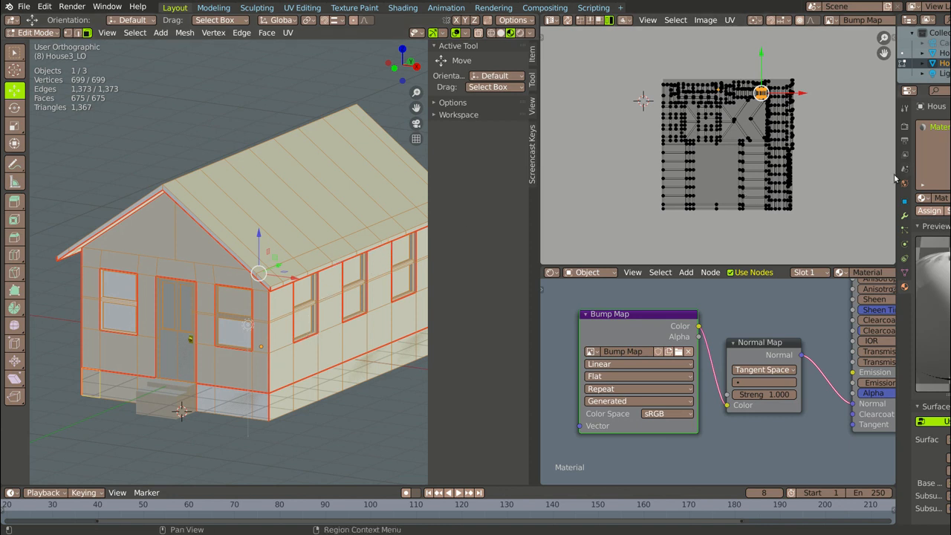
pyautogui.moveTo(895, 176); pyautogui.dragTo(851, 145)
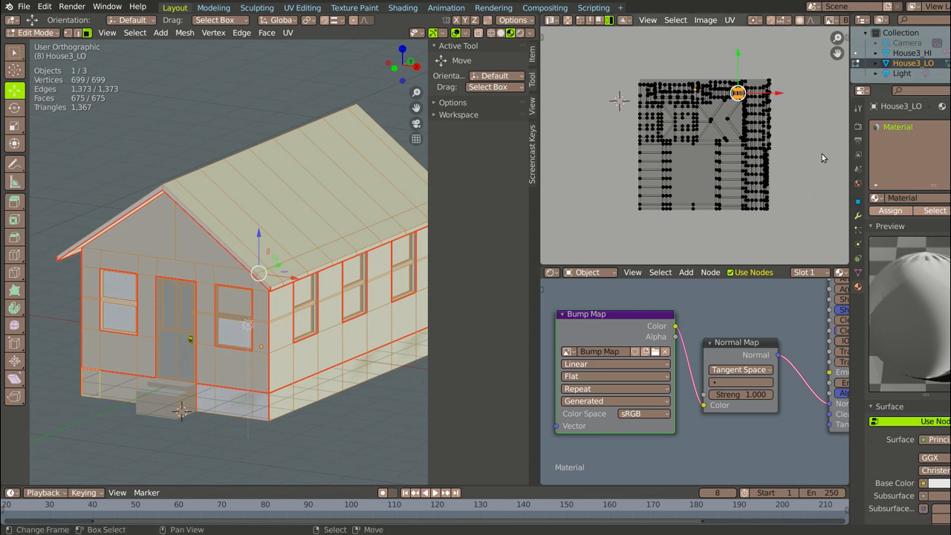
pyautogui.click(858, 128)
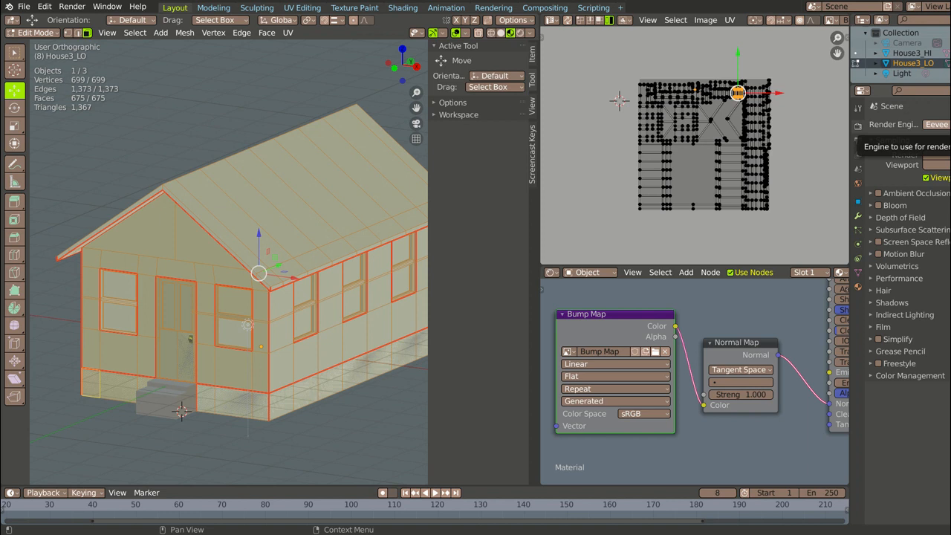
pyautogui.click(936, 125)
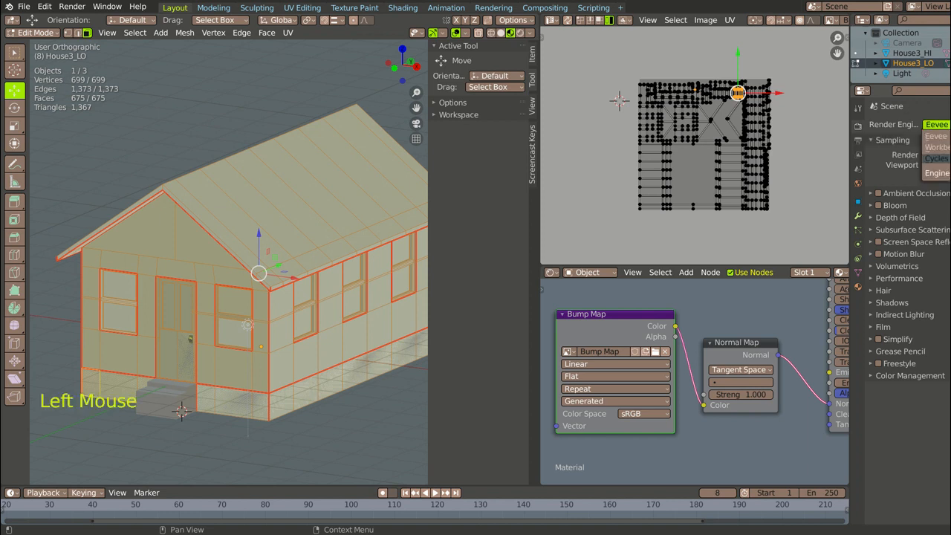
pyautogui.click(947, 160)
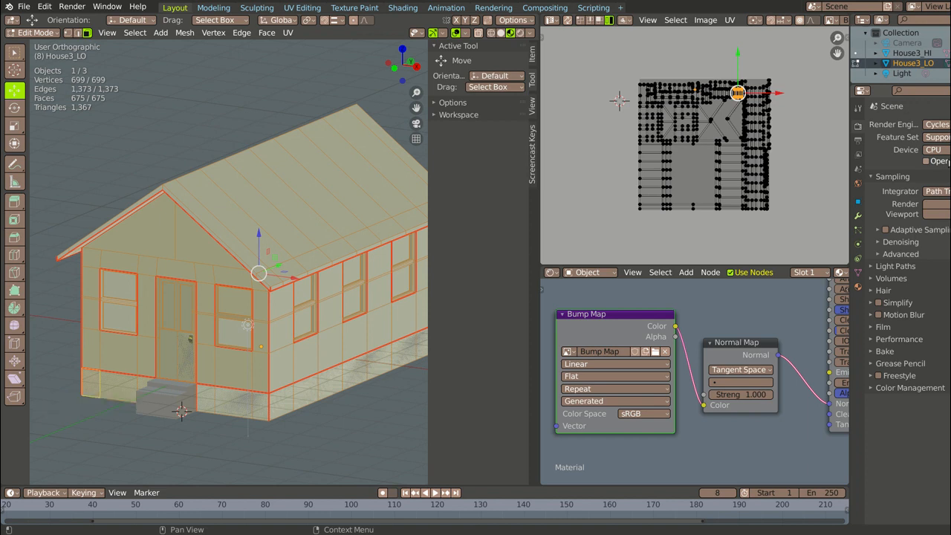
# Step: Show the Bake settings and set the bake type to Normal
pyautogui.click(871, 352)
pyautogui.scroll(-7, 927, 274)
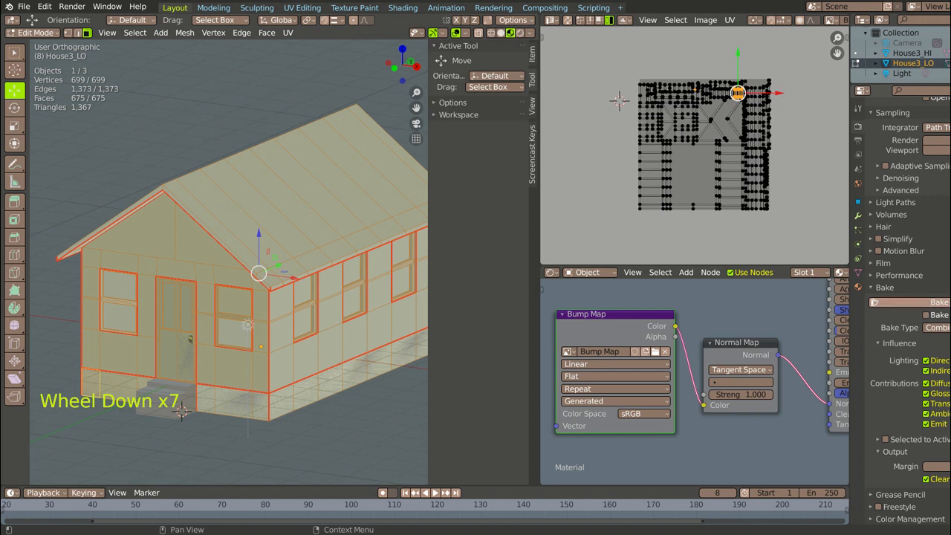
pyautogui.click(935, 328)
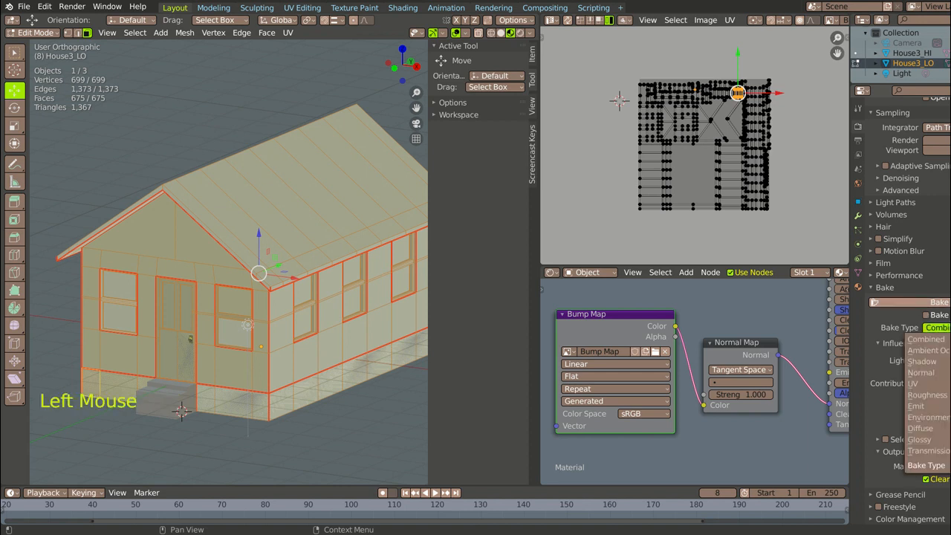
pyautogui.click(932, 373)
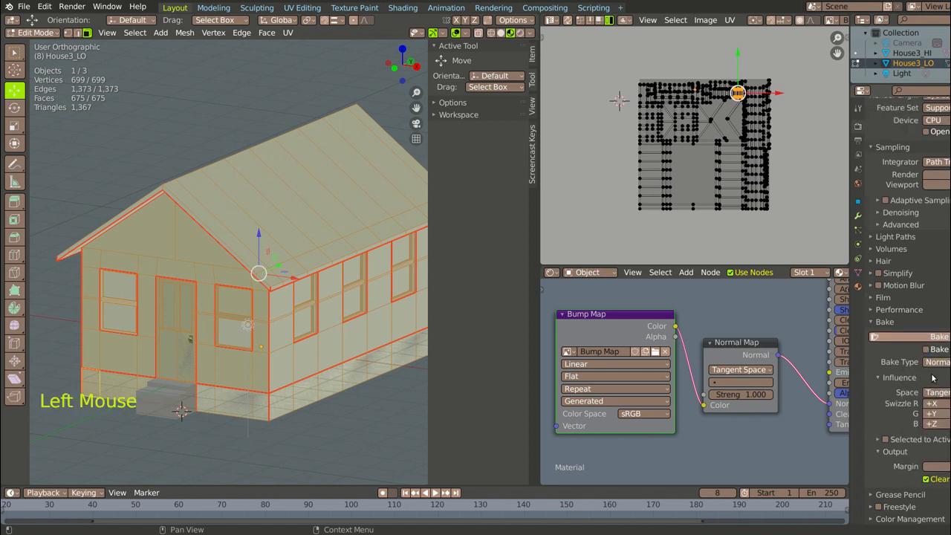
pyautogui.scroll(-5, 925, 445)
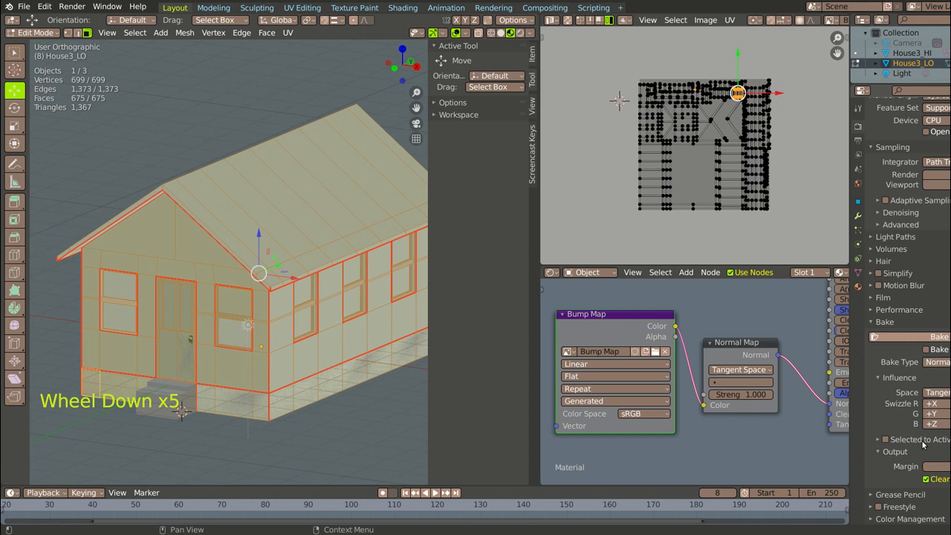
# Step: Enable Selected to Active for the bake and set its extrusion to 0.5 m
pyautogui.click(884, 440)
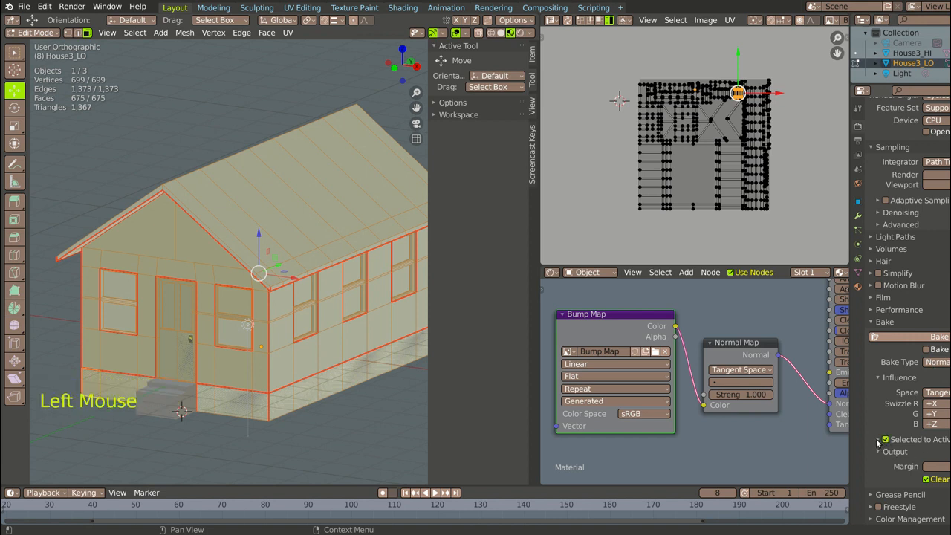
pyautogui.click(878, 441)
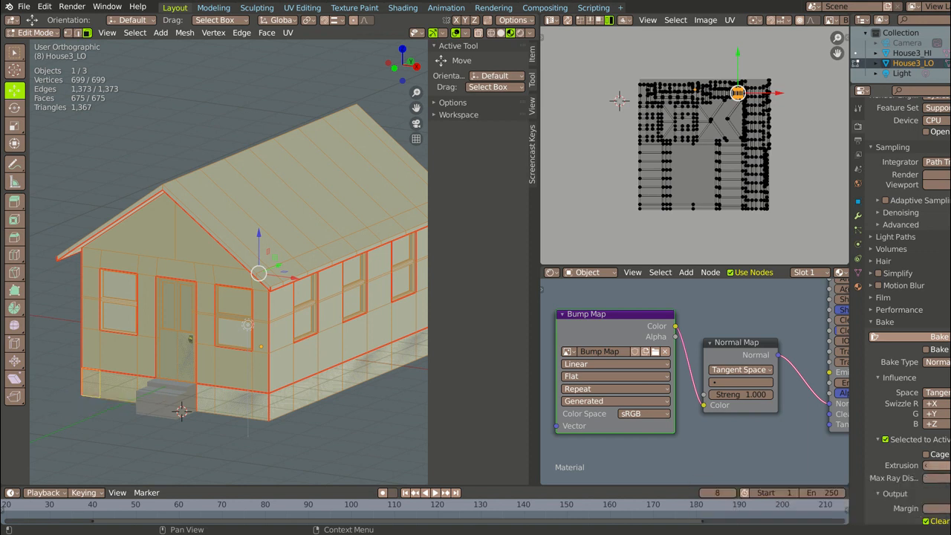
pyautogui.click(936, 465)
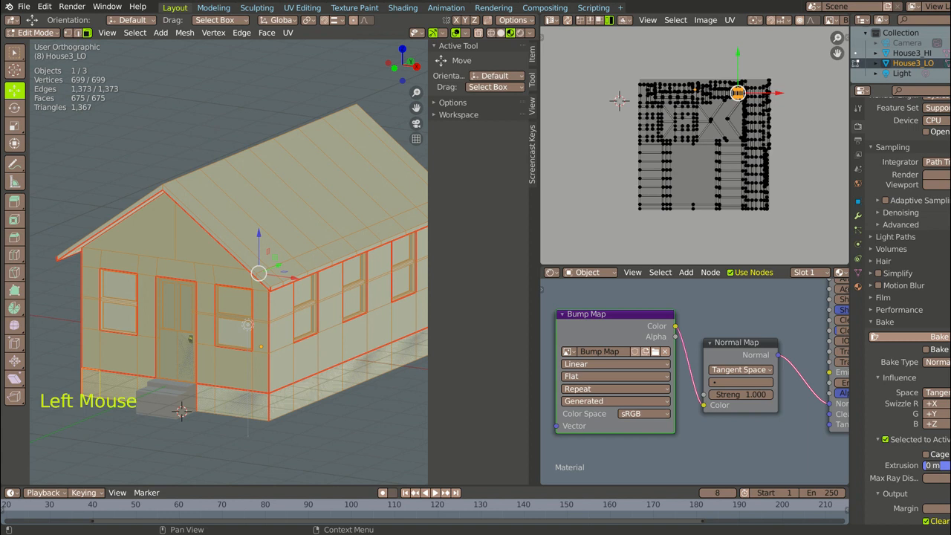
pyautogui.press('BackSpace')
pyautogui.write('.5')
pyautogui.press('Return')
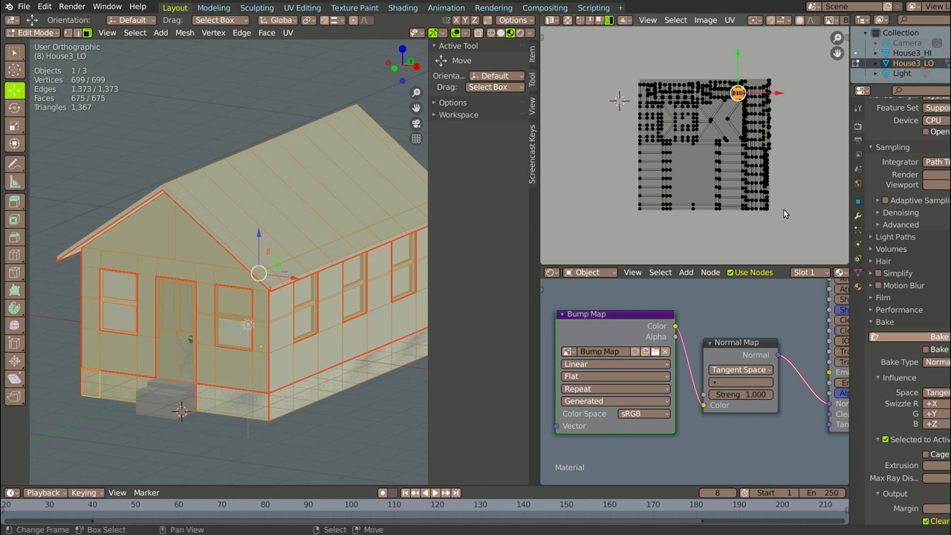
# Step: Select House3_HI plus House3_LO as the active object, and bake the normals into the Bump Map image
pyautogui.click(917, 57)
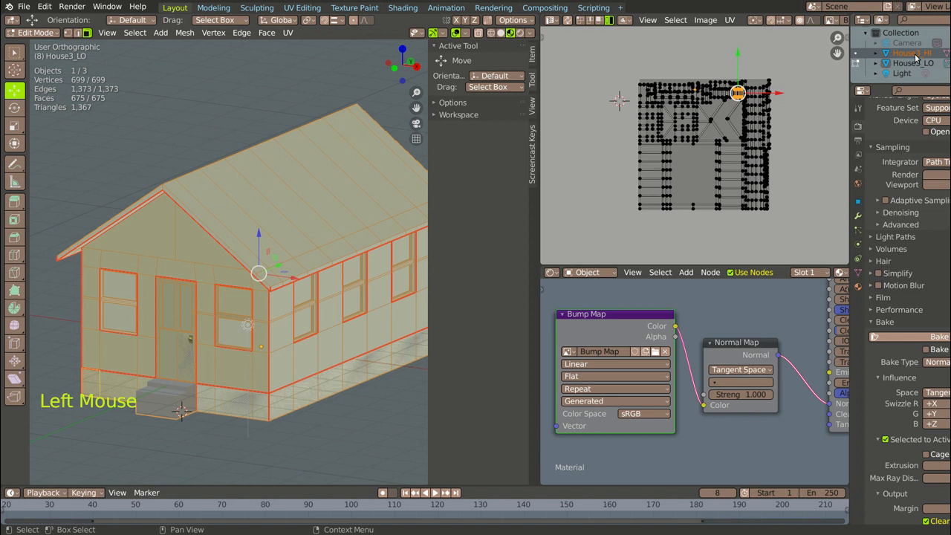
pyautogui.keyDown('shift'); pyautogui.click(926, 65); pyautogui.keyUp('shift')
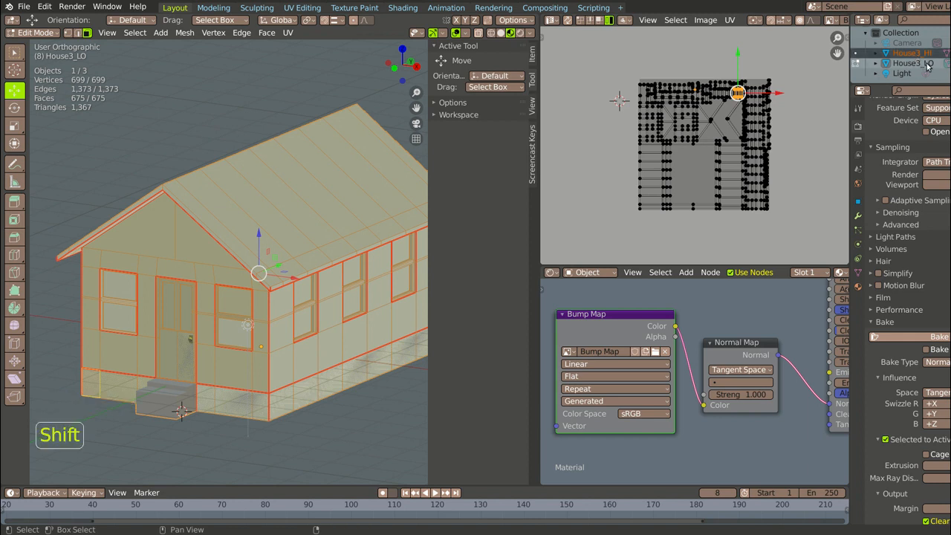
pyautogui.keyDown('shift'); pyautogui.click(927, 65); pyautogui.keyUp('shift')
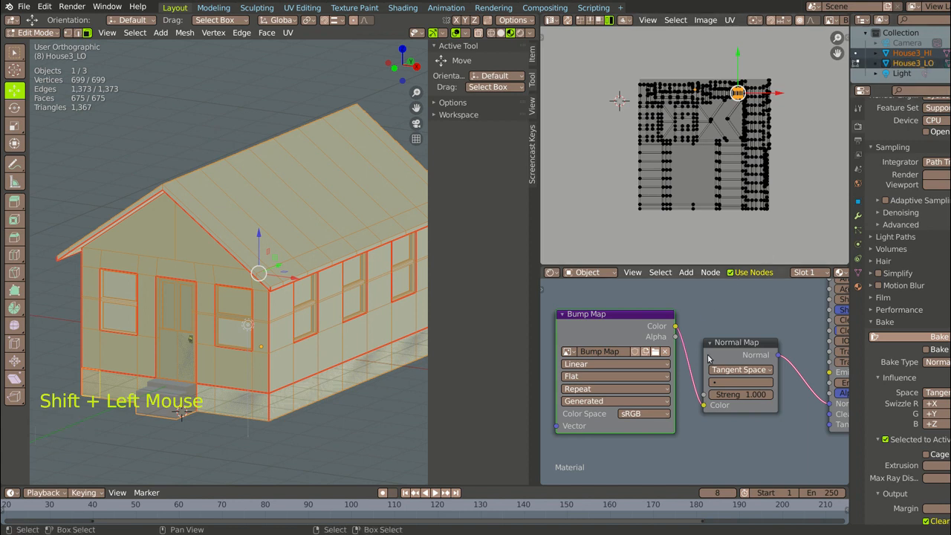
pyautogui.click(910, 339)
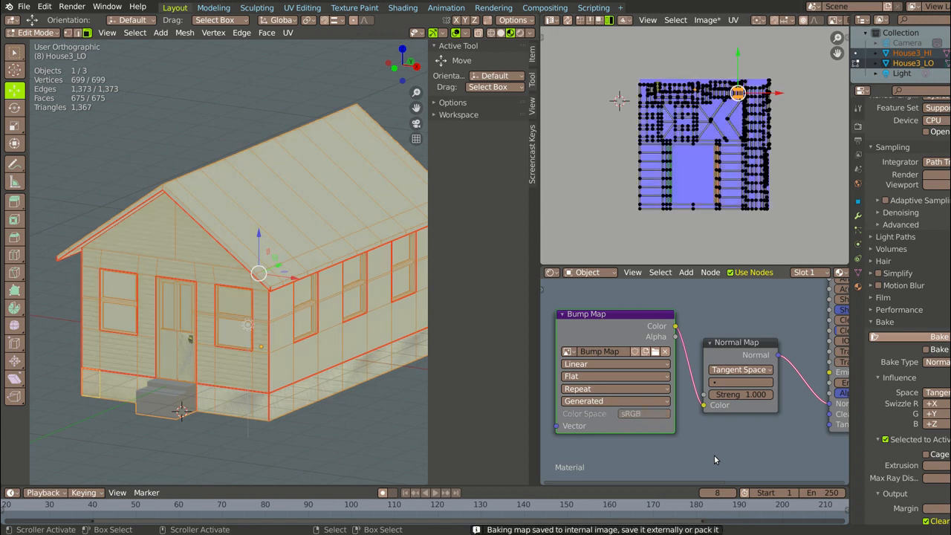
# Step: Examine the baked normal map beneath the UV layout, including the gable and wall islands
pyautogui.scroll(4, 694, 241)
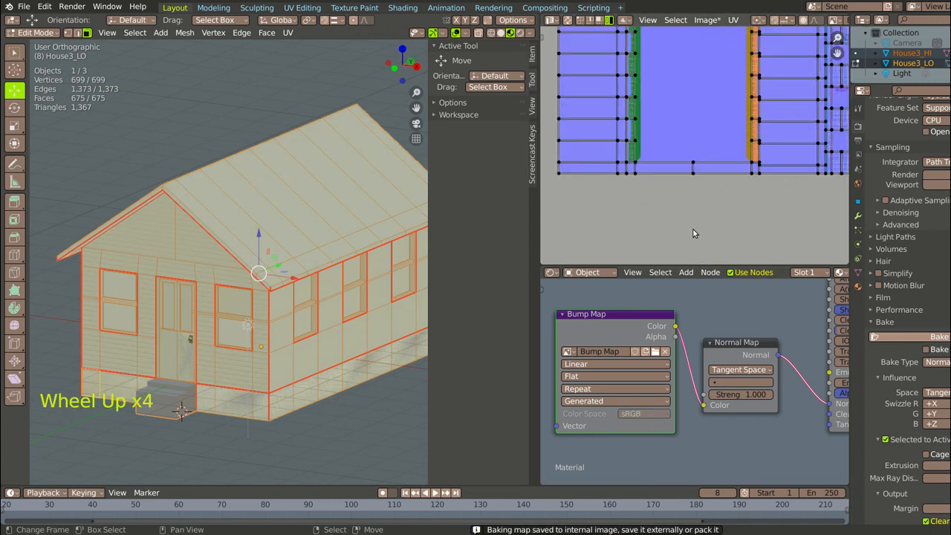
pyautogui.scroll(-2, 676, 197)
pyautogui.scroll(1, 684, 126)
pyautogui.scroll(4, 684, 126)
pyautogui.moveTo(681, 106); pyautogui.dragTo(719, 126, button='middle')
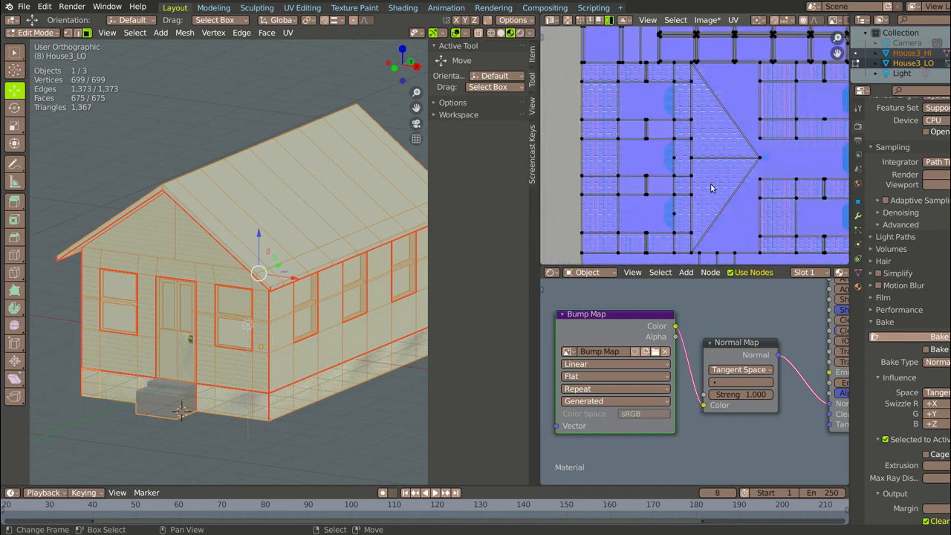
pyautogui.scroll(-4, 665, 150)
pyautogui.moveTo(660, 150); pyautogui.dragTo(580, 92, button='middle')
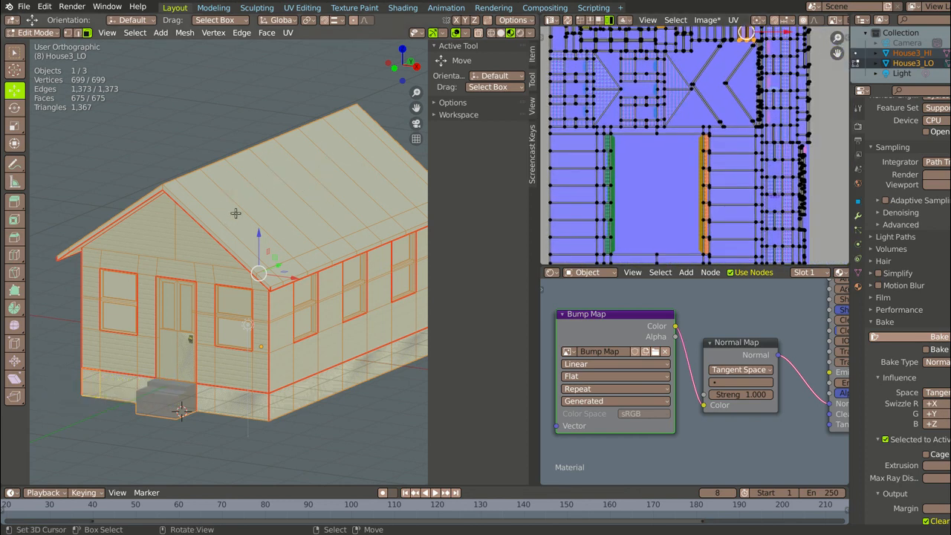
# Step: Inspect the baked siding and foundation detail on the low-poly house's front and side walls
pyautogui.scroll(-2, 298, 191)
pyautogui.moveTo(297, 191); pyautogui.dragTo(312, 277, button='middle')
pyautogui.scroll(17, 312, 277)
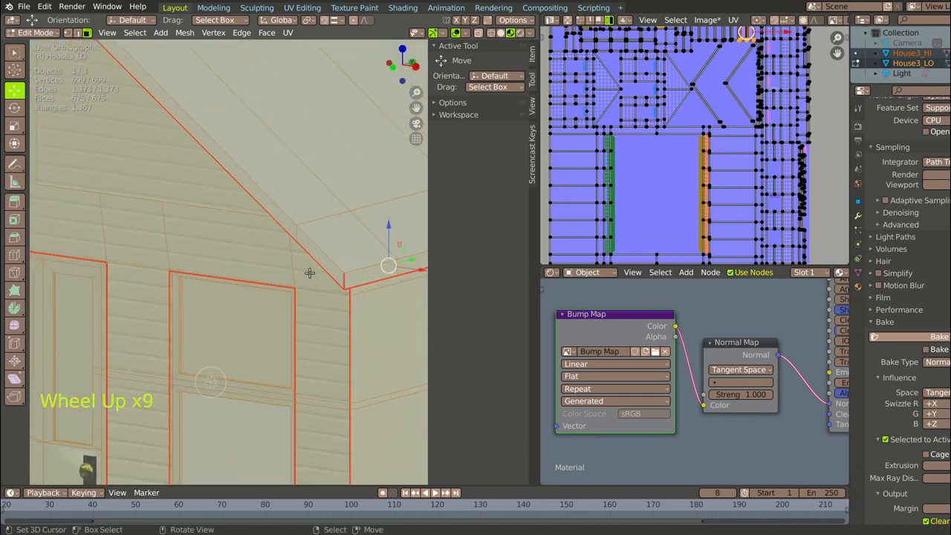
pyautogui.scroll(-15, 271, 231)
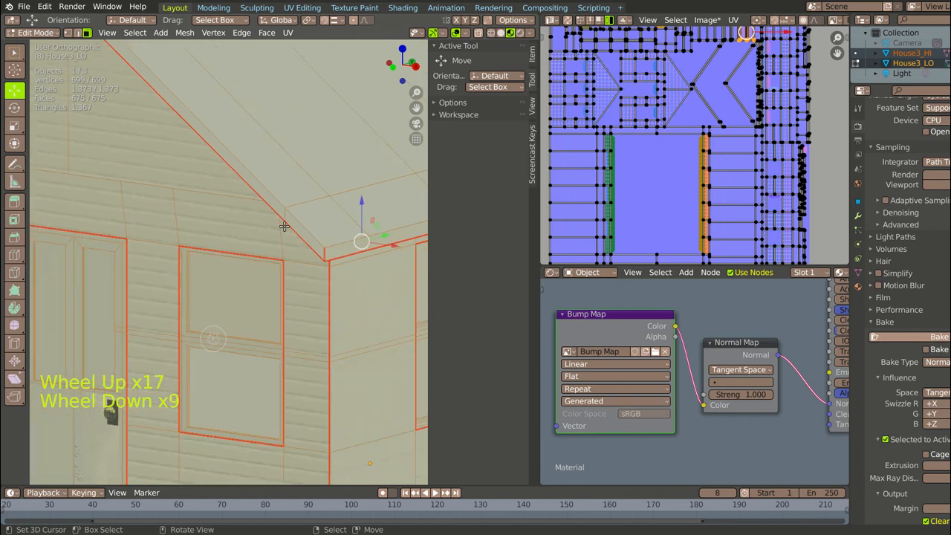
pyautogui.moveTo(327, 319); pyautogui.dragTo(317, 276, button='middle')
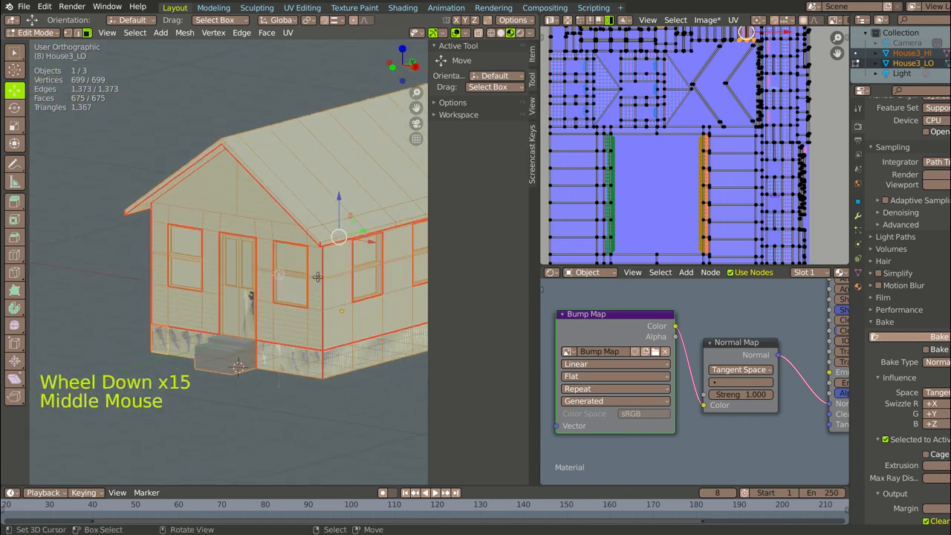
pyautogui.scroll(2, 332, 285)
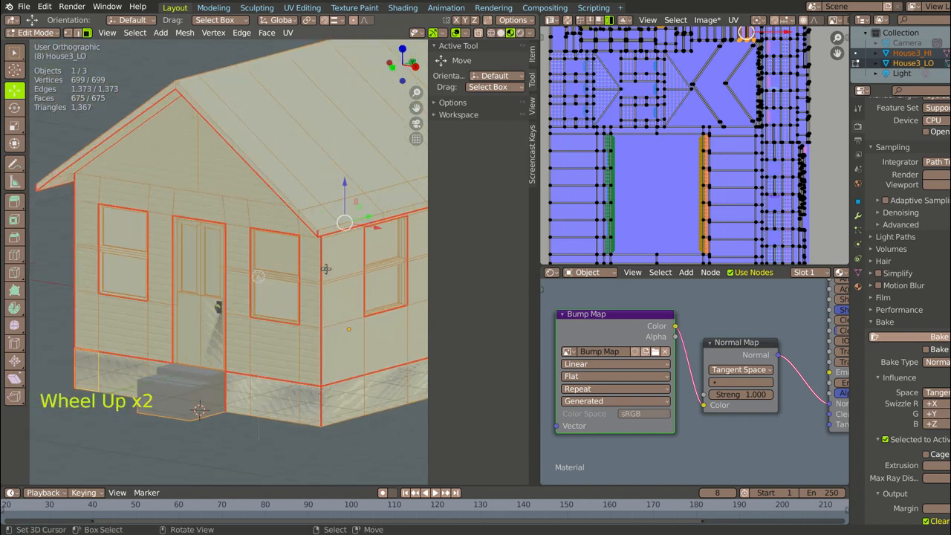
pyautogui.scroll(-4, 333, 285)
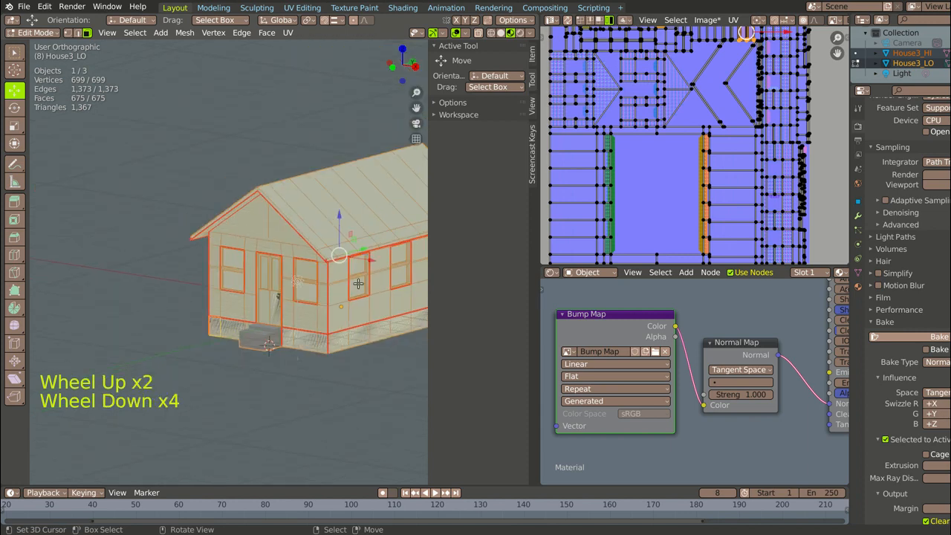
pyautogui.scroll(-9, 670, 371)
pyautogui.rightClick(671, 371)
pyautogui.moveTo(671, 372); pyautogui.dragTo(659, 415, button='middle')
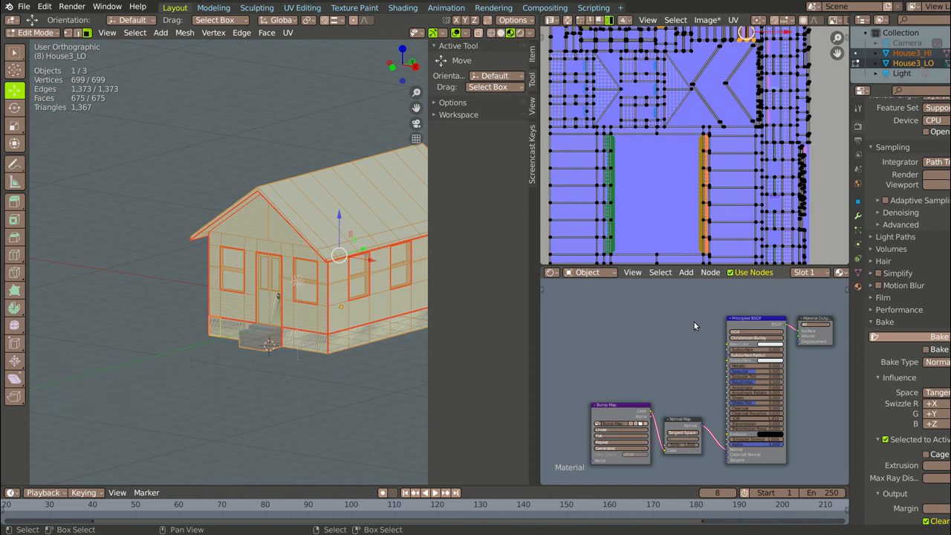
pyautogui.press('shift')
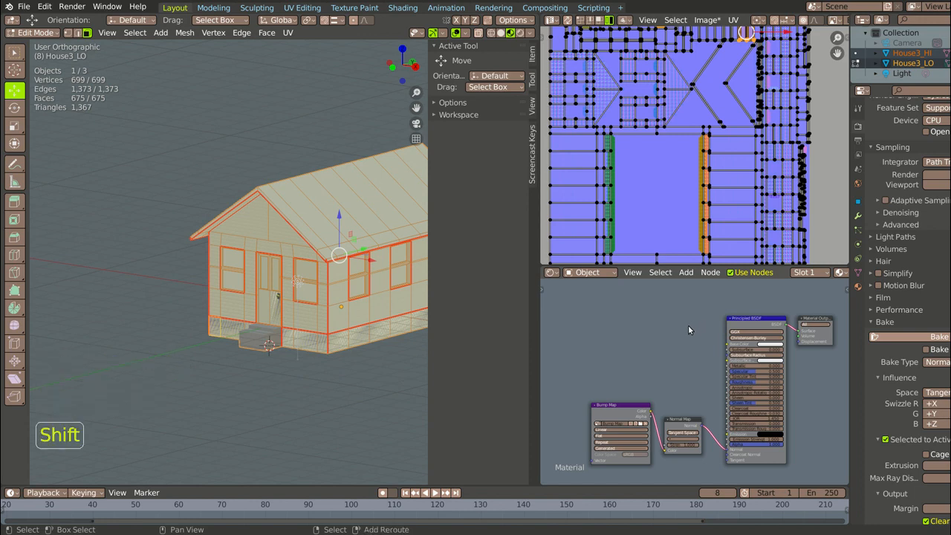
pyautogui.hotkey('shift', 's')
pyautogui.moveTo(670, 354)
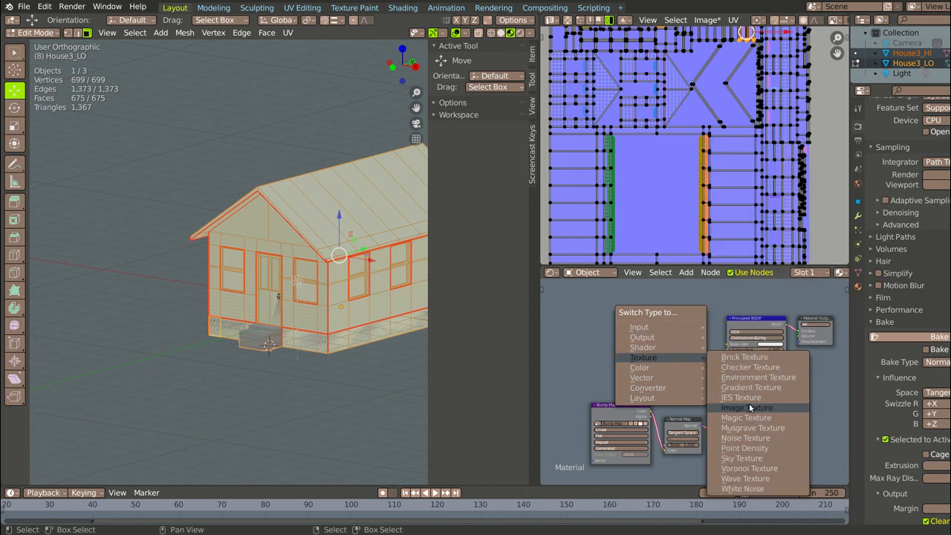
pyautogui.click(749, 407)
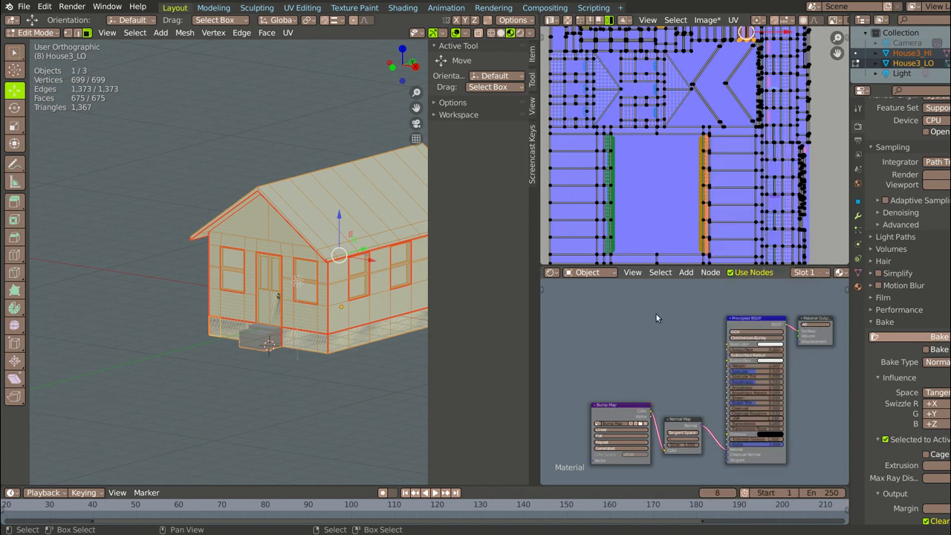
# Step: Add an Image Texture node above the Bump Map node and connect its Color output to the Principled BSDF's Base Color
pyautogui.hotkey('shift', 'a')
pyautogui.moveTo(657, 327)
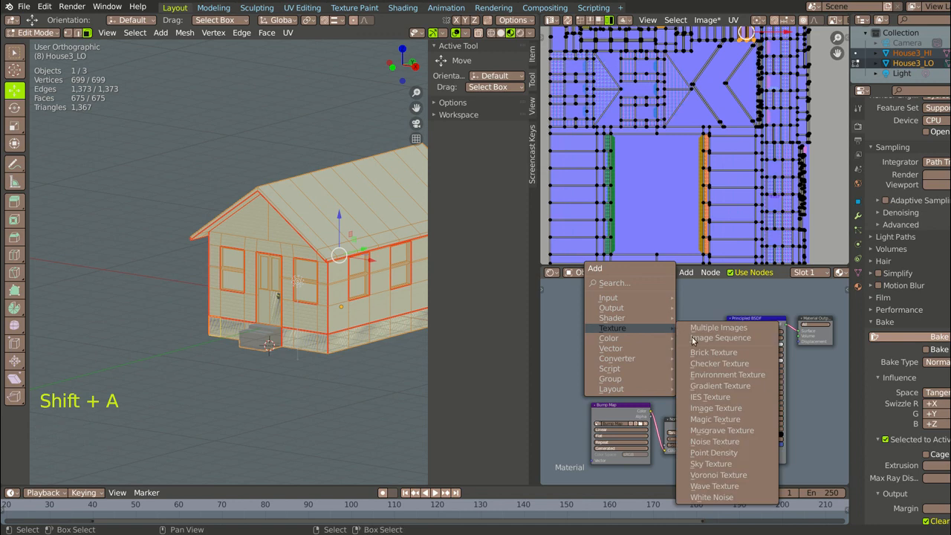
pyautogui.click(707, 407)
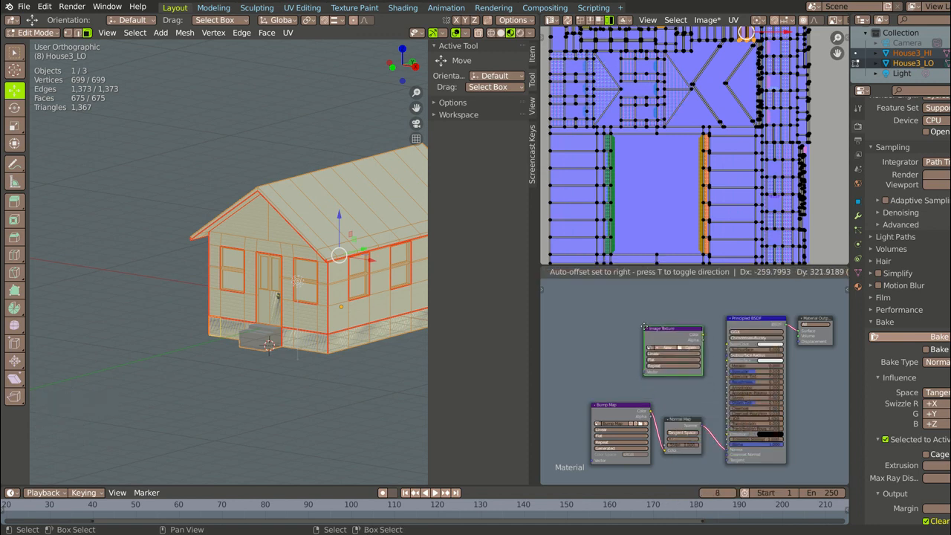
pyautogui.click(643, 327)
pyautogui.moveTo(704, 334); pyautogui.dragTo(727, 343)
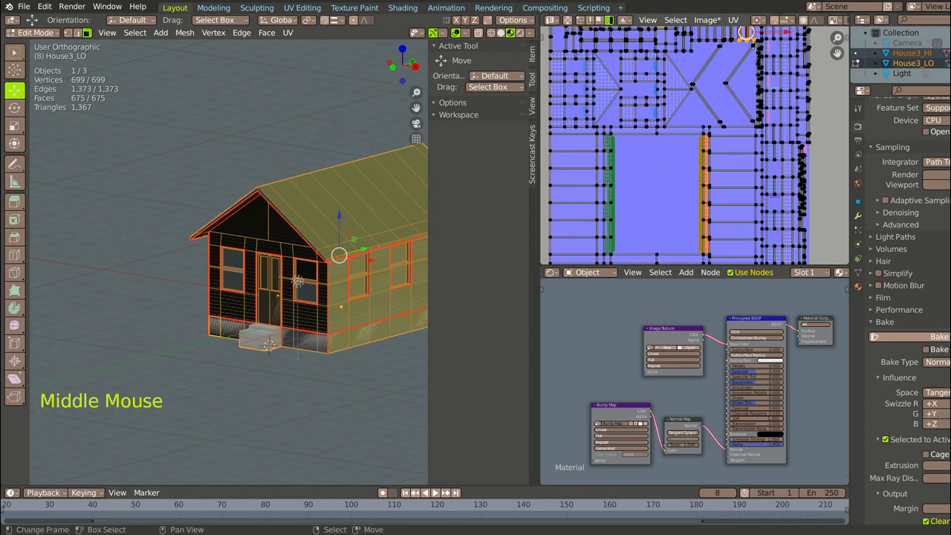
# Step: Save the baked Bump Map image as an external image file
pyautogui.moveTo(743, 112); pyautogui.dragTo(763, 147, button='middle')
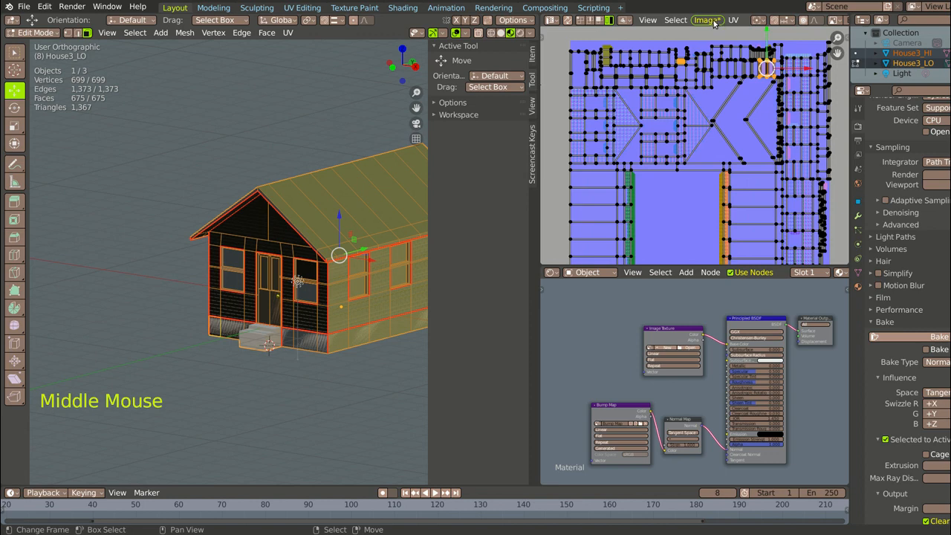
pyautogui.click(711, 21)
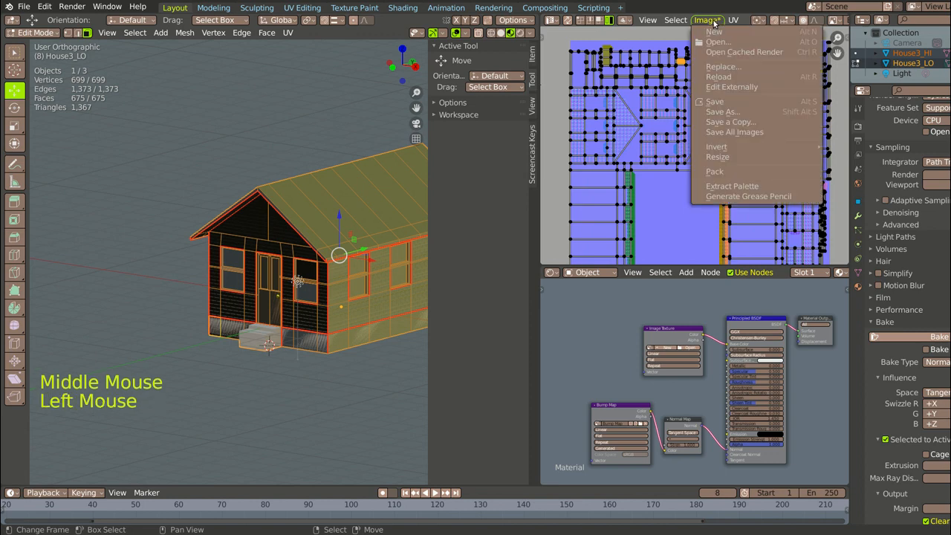
pyautogui.click(738, 112)
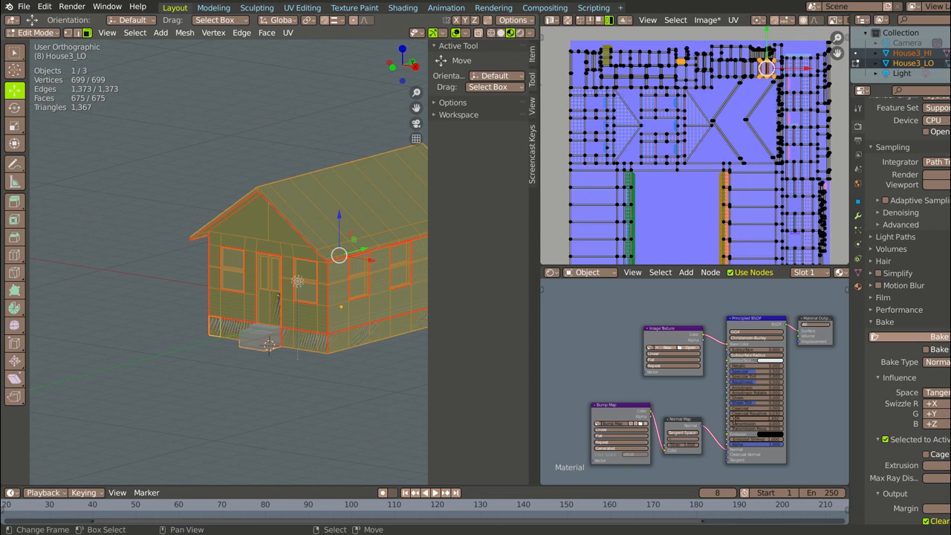
pyautogui.click(733, 422)
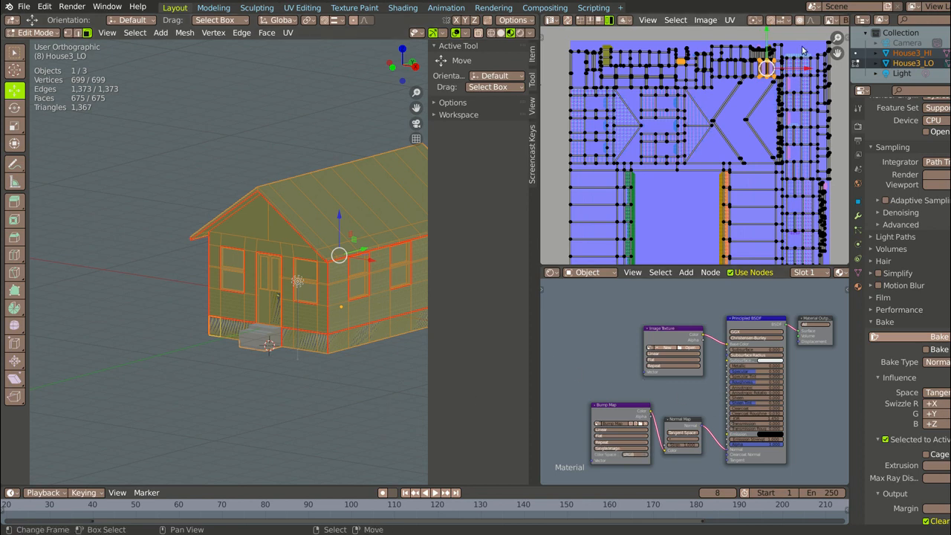
# Step: Start a new image in the UV editor and name it ColorMap
pyautogui.moveTo(743, 23); pyautogui.dragTo(603, 46, button='middle')
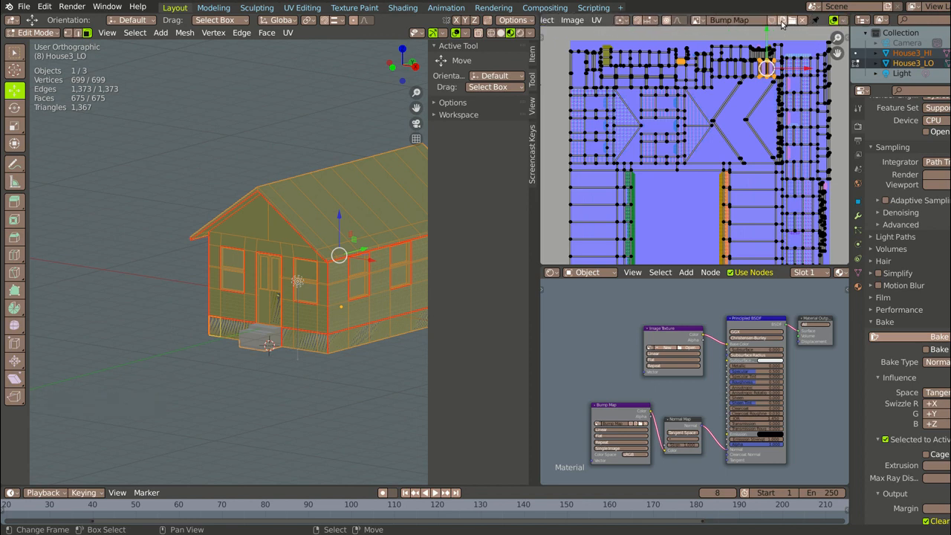
pyautogui.click(782, 20)
pyautogui.click(792, 39)
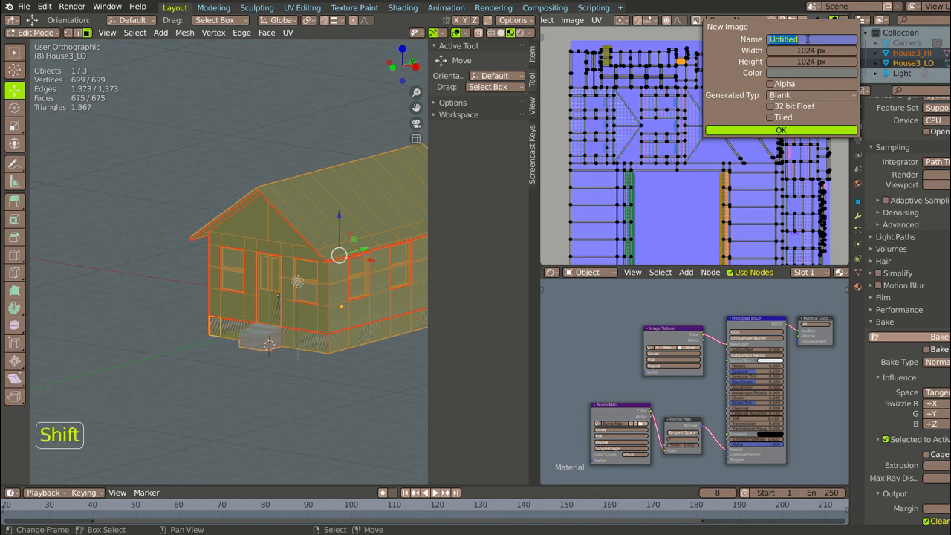
pyautogui.write('L')
pyautogui.write('Color')
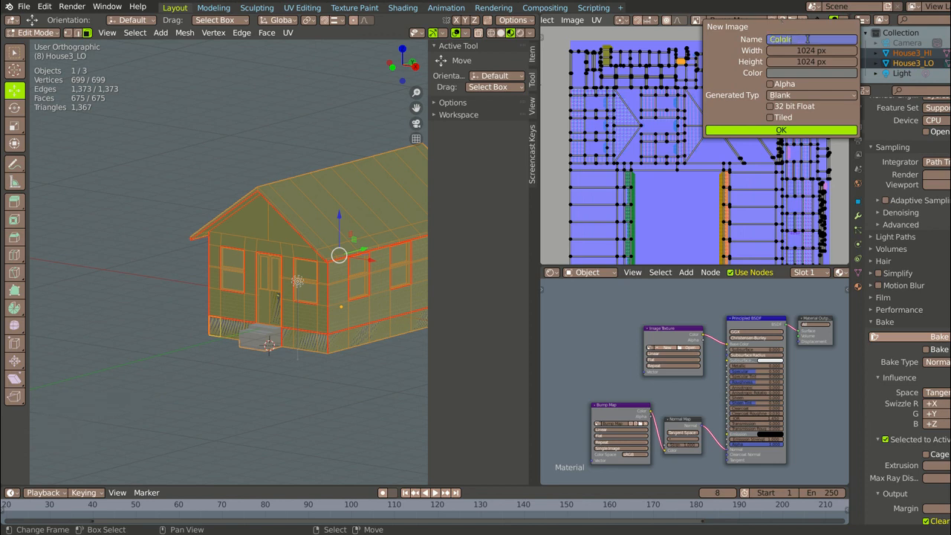
pyautogui.press('BackSpace')
pyautogui.press('Tab')
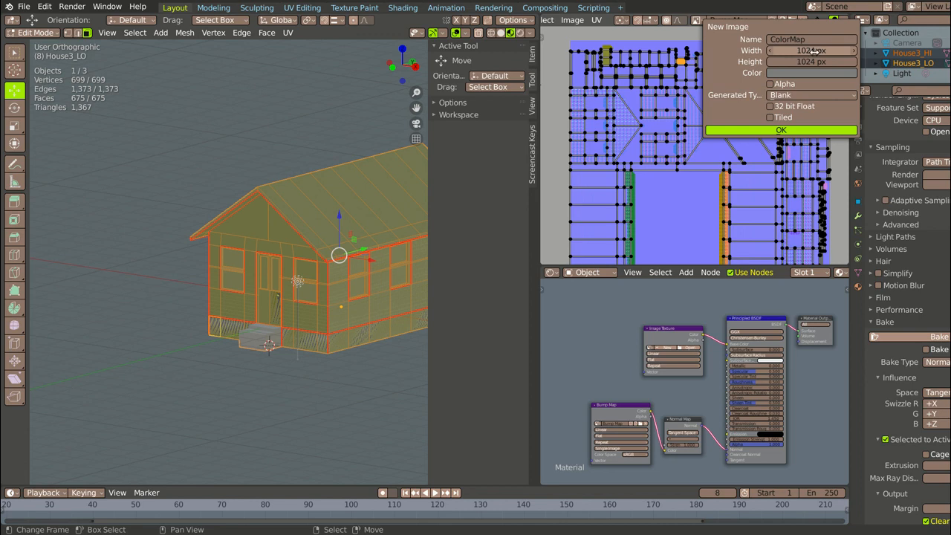
# Step: Set the new image's width and height to 2048 px and create it
pyautogui.press('Tab')
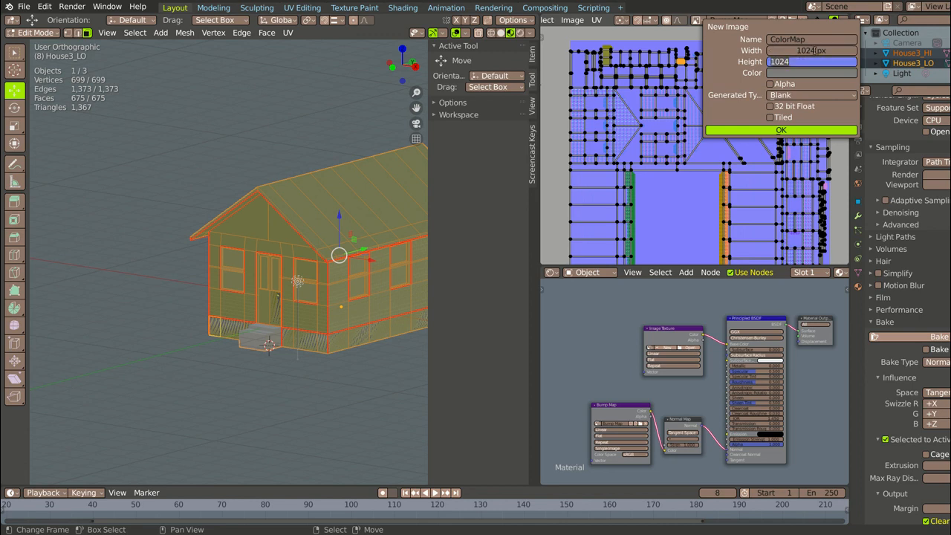
pyautogui.click(817, 51)
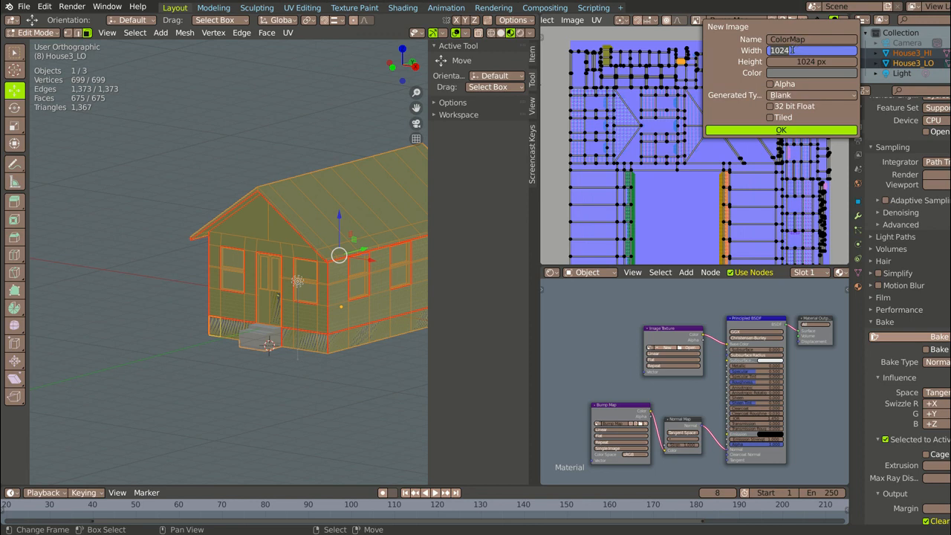
pyautogui.click(792, 51)
pyautogui.press('Return')
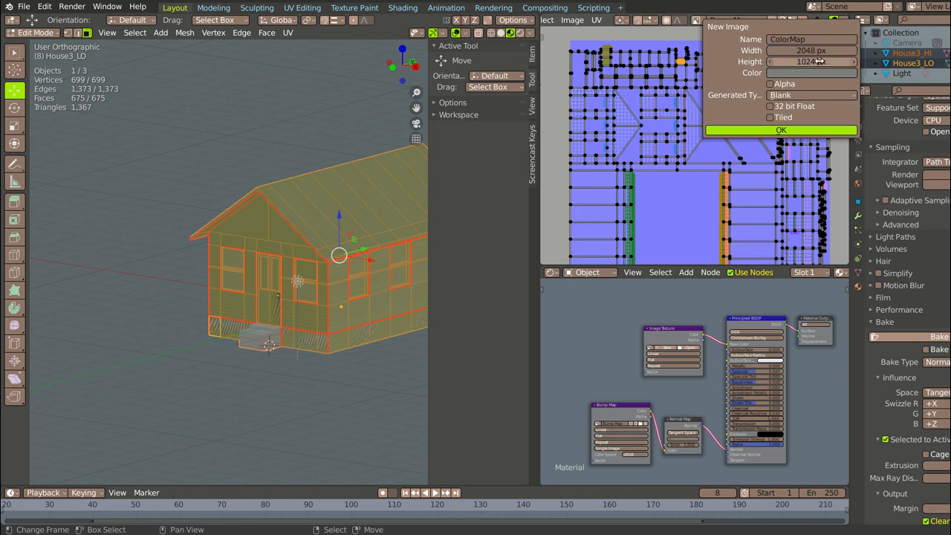
pyautogui.click(819, 61)
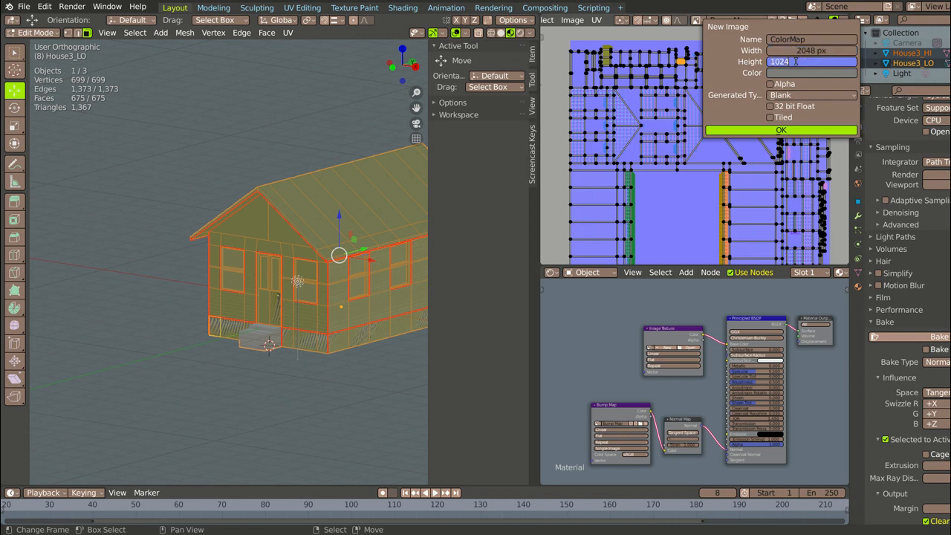
pyautogui.write('*2')
pyautogui.press('Return')
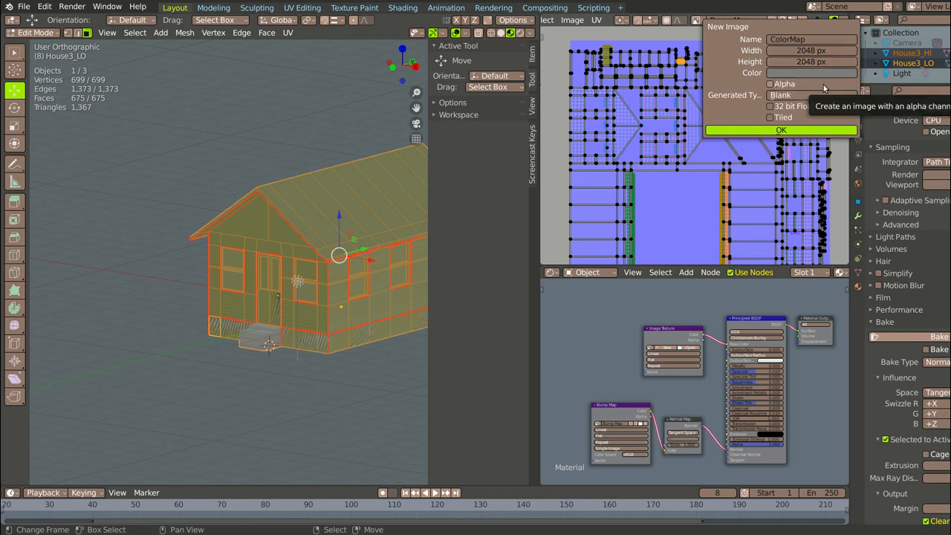
pyautogui.click(808, 132)
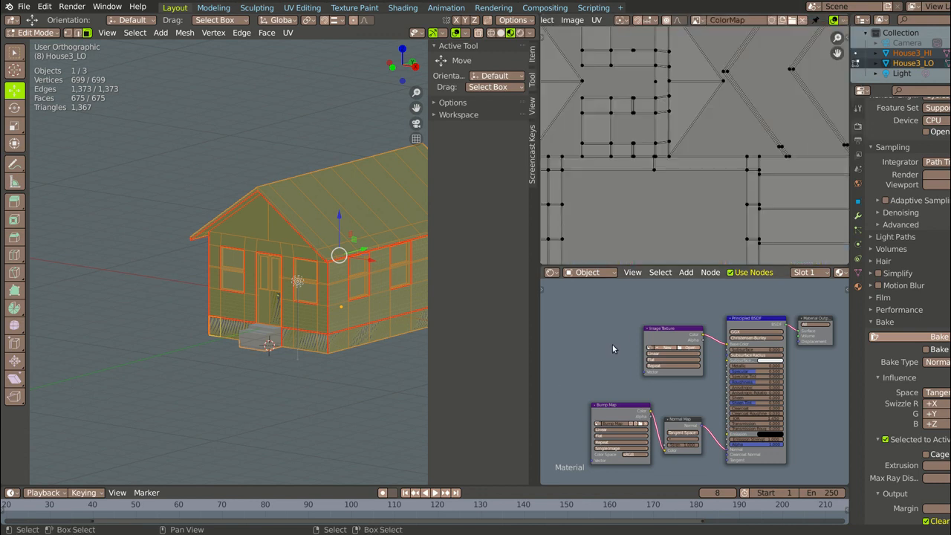
# Step: Assign the ColorMap image to the Image Texture node that feeds the Base Color
pyautogui.scroll(18, 652, 350)
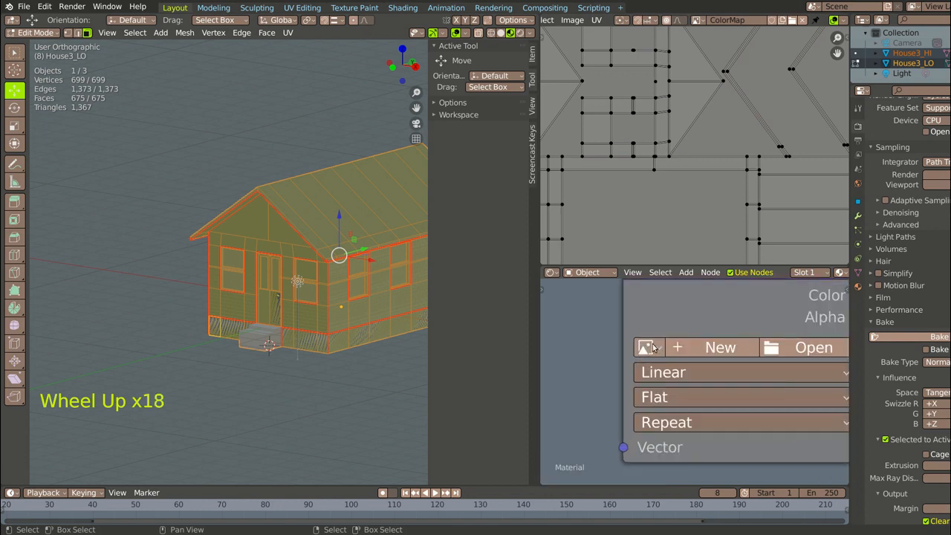
pyautogui.click(643, 347)
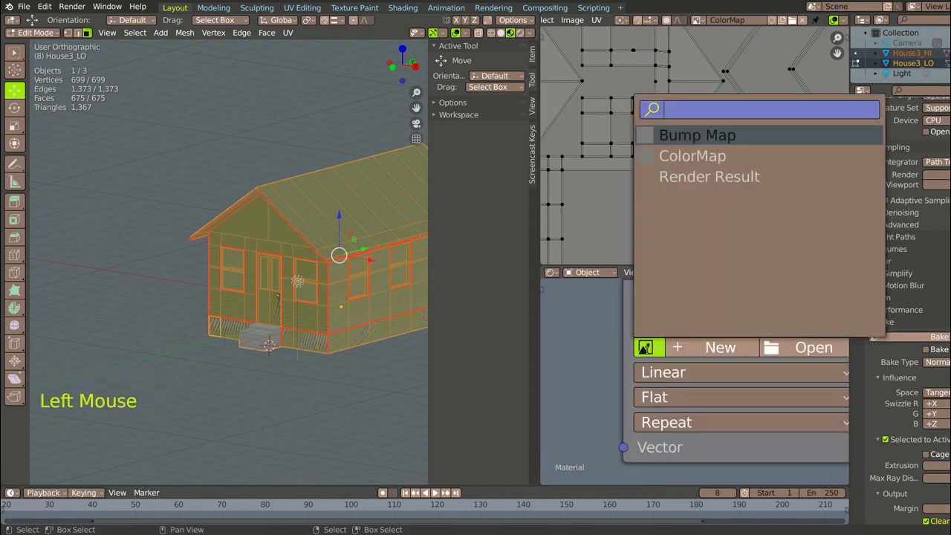
pyautogui.click(713, 157)
pyautogui.scroll(-9, 699, 234)
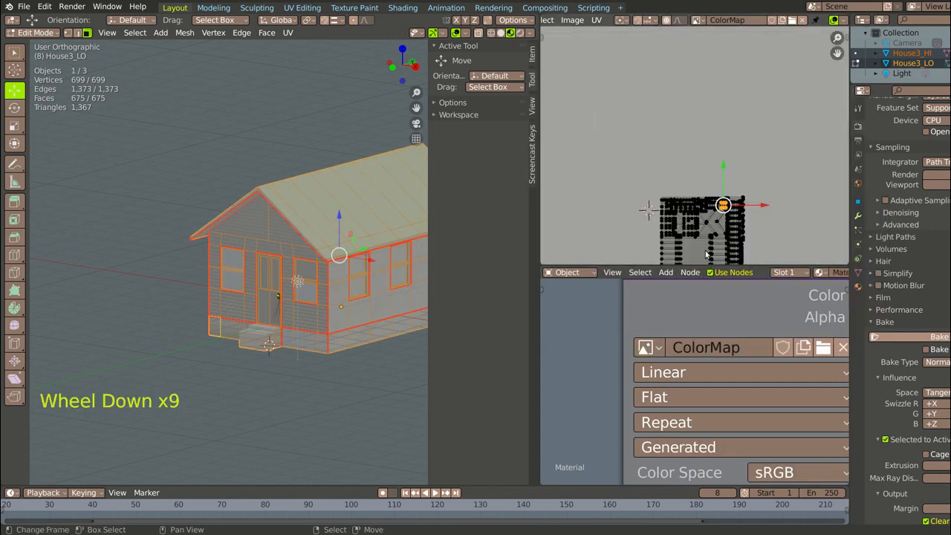
pyautogui.scroll(7, 705, 253)
pyautogui.rightClick(706, 253)
pyautogui.moveTo(706, 253); pyautogui.dragTo(727, 252, button='middle')
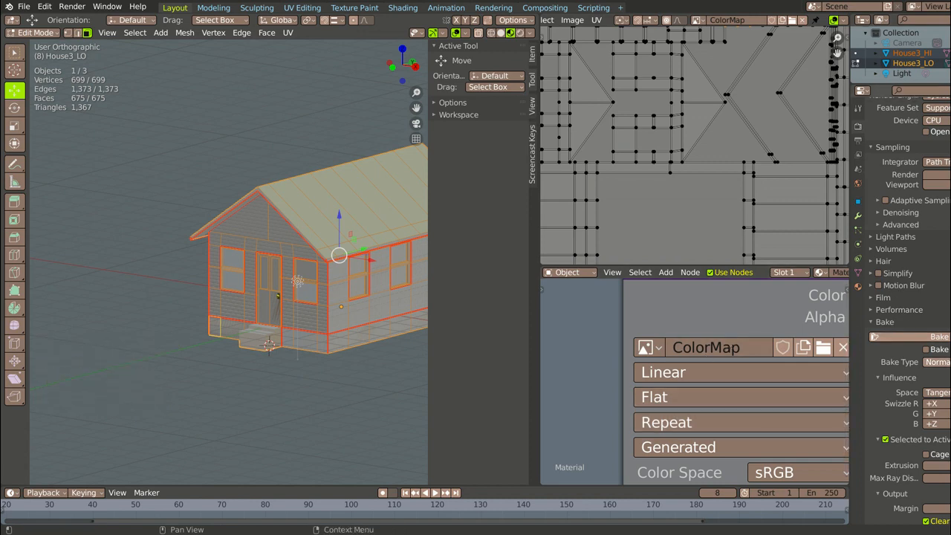
# Step: Set the bake type to Diffuse and bake House3_HI's colors into the ColorMap image
pyautogui.click(935, 362)
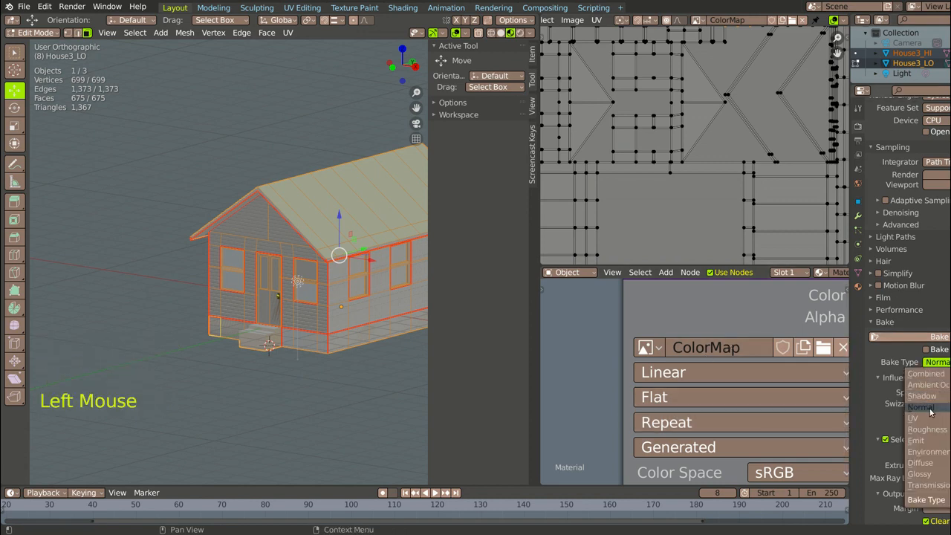
pyautogui.click(939, 463)
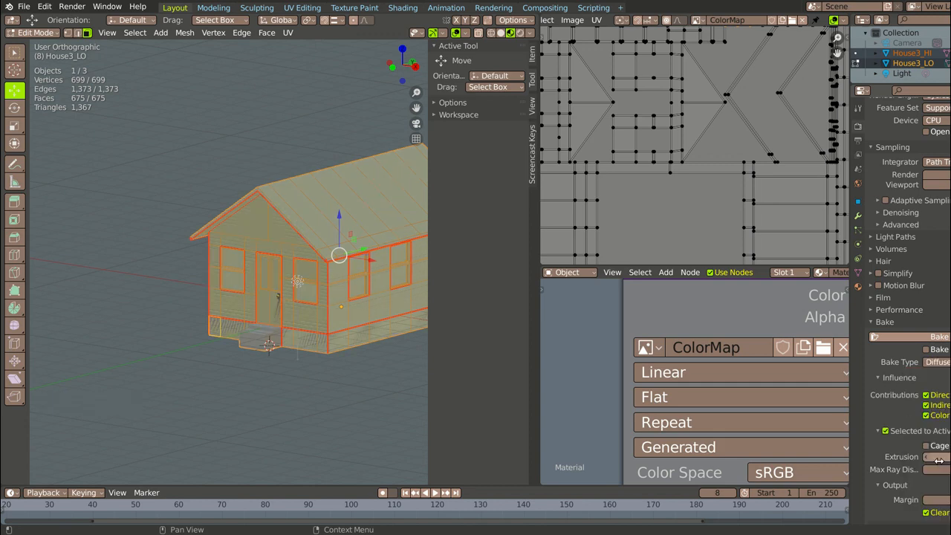
pyautogui.scroll(-2, 902, 334)
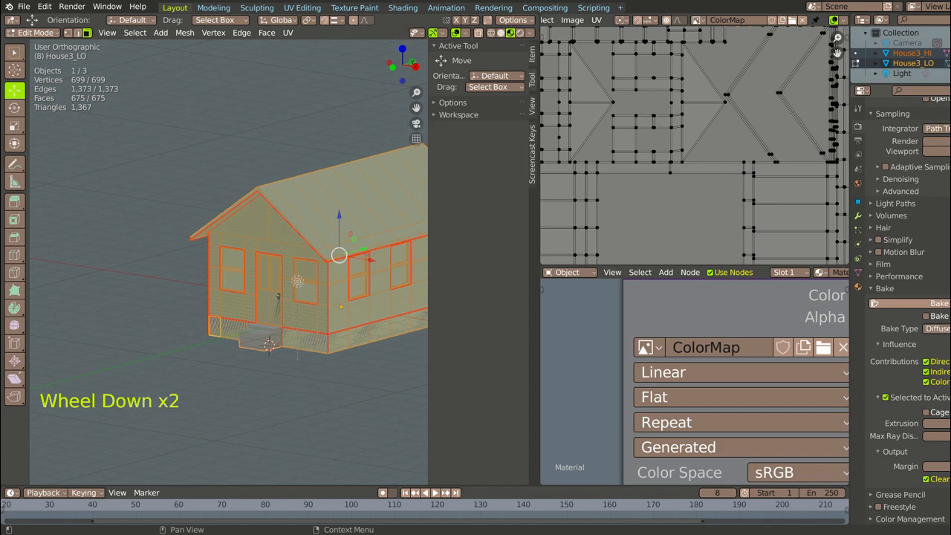
pyautogui.click(933, 306)
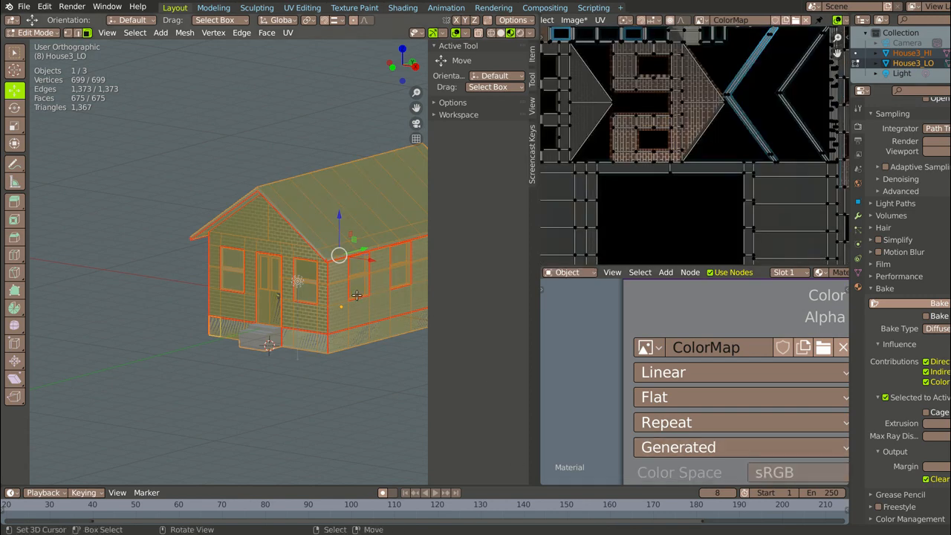
# Step: Examine the baked color map beneath the UV layout, including the brick wall, trim and roof islands
pyautogui.scroll(-4, 603, 242)
pyautogui.scroll(6, 606, 237)
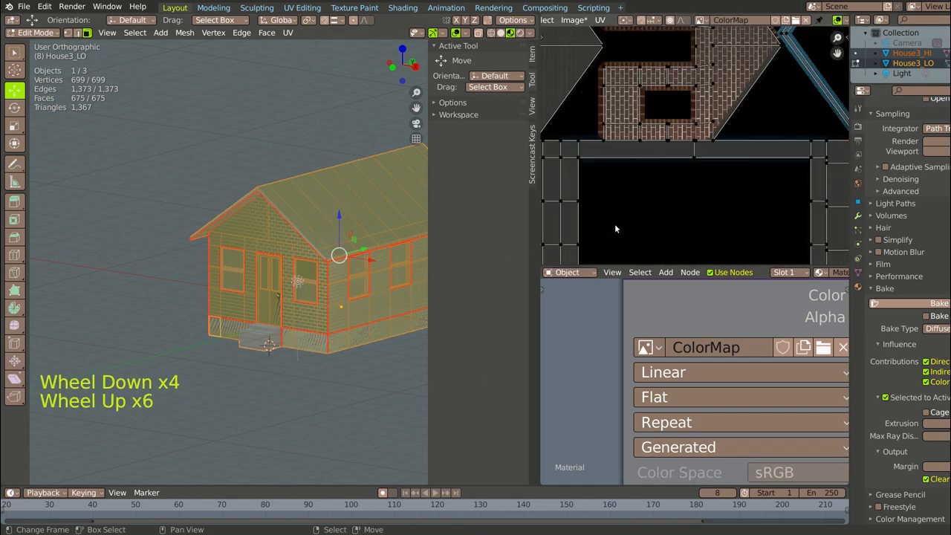
pyautogui.scroll(-1, 617, 222)
pyautogui.scroll(-3, 620, 219)
pyautogui.scroll(-1, 620, 220)
pyautogui.moveTo(619, 220); pyautogui.dragTo(634, 145, button='middle')
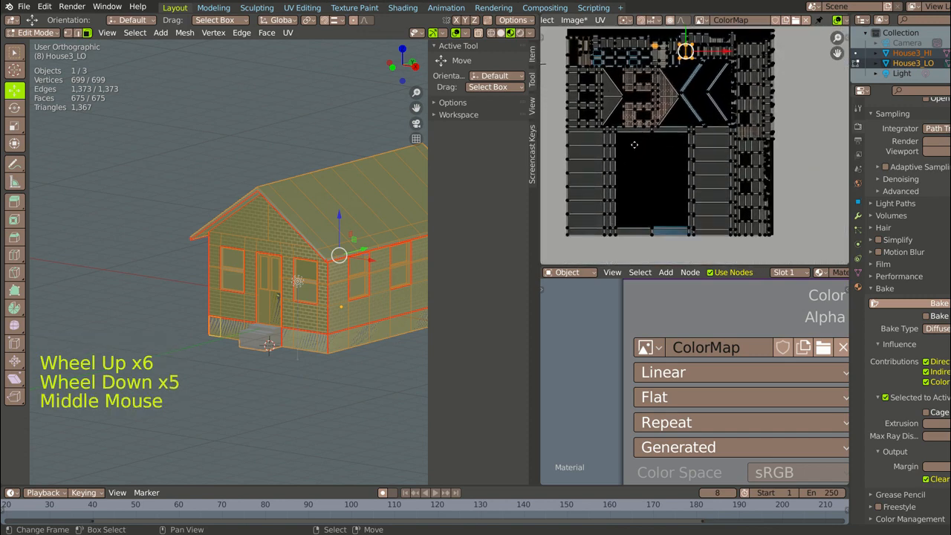
pyautogui.scroll(7, 683, 149)
pyautogui.scroll(-5, 682, 154)
pyautogui.scroll(7, 682, 153)
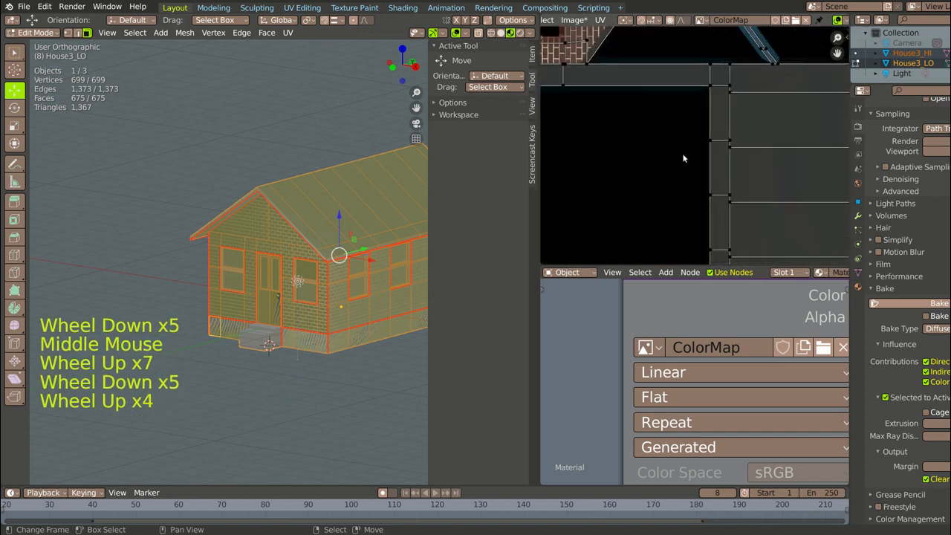
pyautogui.scroll(-5, 682, 153)
# Step: Switch to Object Mode and move House3_HI about 7.07 m along negative X, away from House3_LO
pyautogui.moveTo(312, 353); pyautogui.dragTo(293, 347, button='middle')
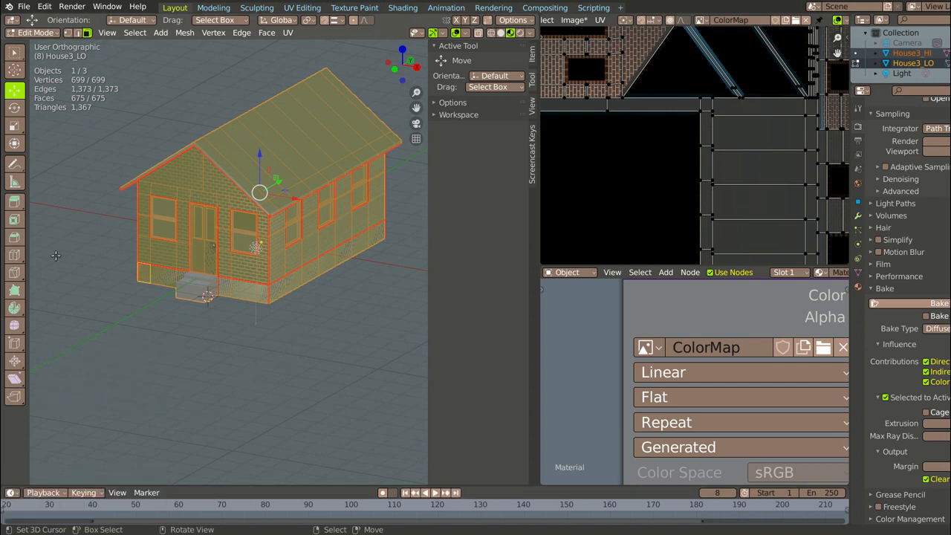
pyautogui.click(39, 33)
pyautogui.click(47, 47)
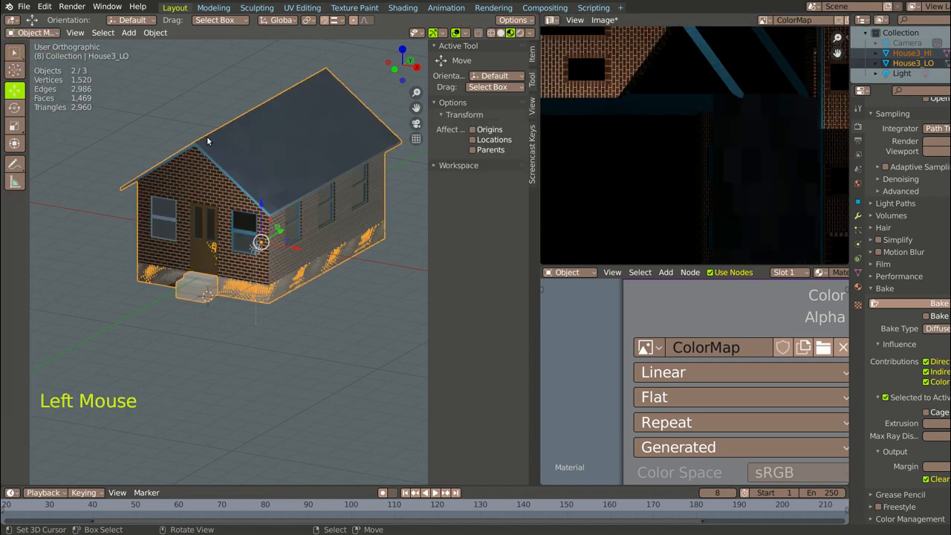
pyautogui.moveTo(271, 206); pyautogui.dragTo(287, 237, button='middle')
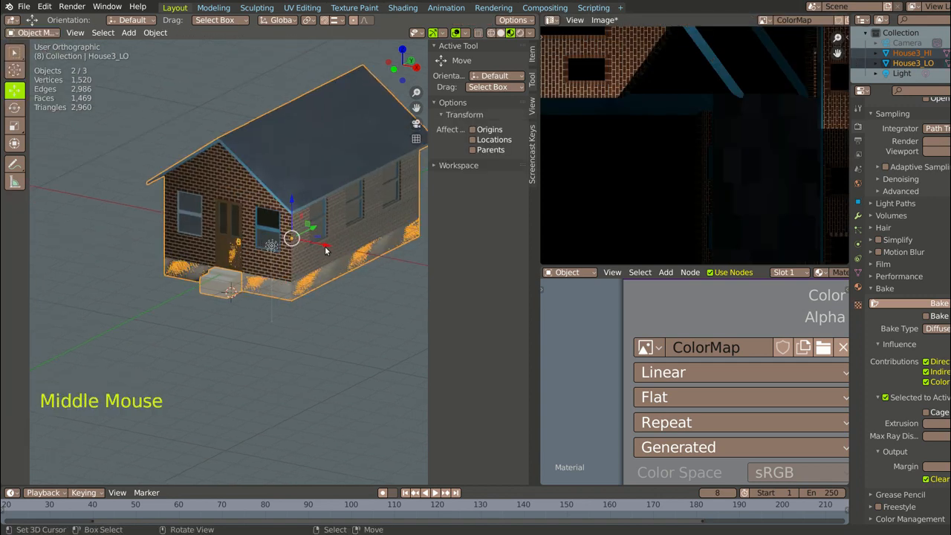
pyautogui.moveTo(327, 249); pyautogui.dragTo(142, 213)
pyautogui.click(302, 239)
pyautogui.rightClick(271, 269)
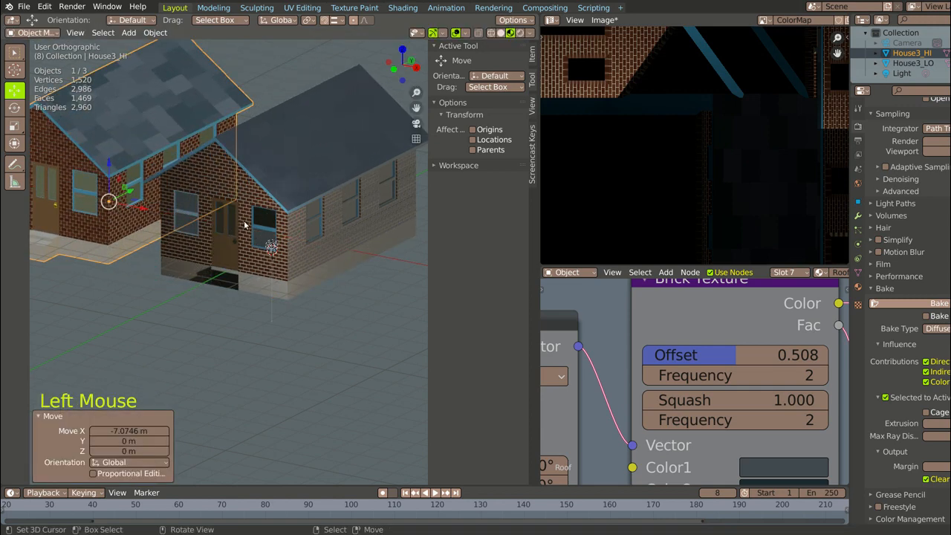
# Step: Inspect the baked brick, window, door and foundation colors on the low-poly house and the complete ColorMap image
pyautogui.scroll(-3, 244, 224)
pyautogui.moveTo(244, 225); pyautogui.dragTo(260, 217, button='middle')
pyautogui.scroll(4, 295, 289)
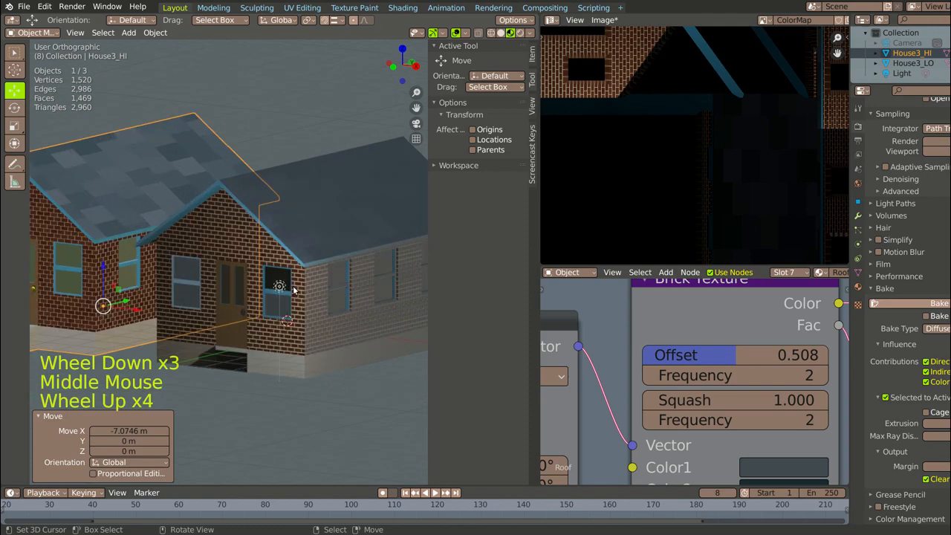
pyautogui.scroll(10, 294, 290)
pyautogui.scroll(-7, 313, 273)
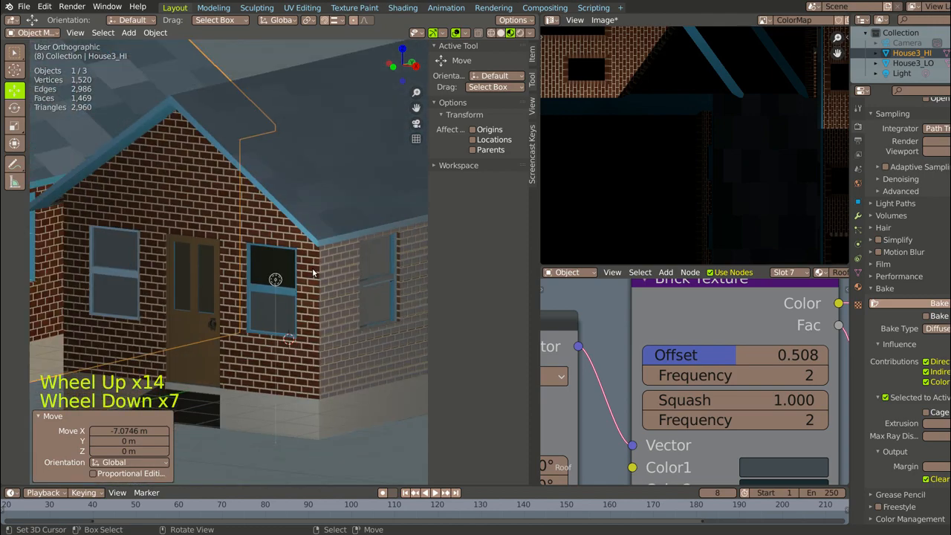
pyautogui.scroll(-3, 313, 273)
pyautogui.moveTo(312, 272); pyautogui.dragTo(346, 302, button='middle')
pyautogui.scroll(8, 346, 301)
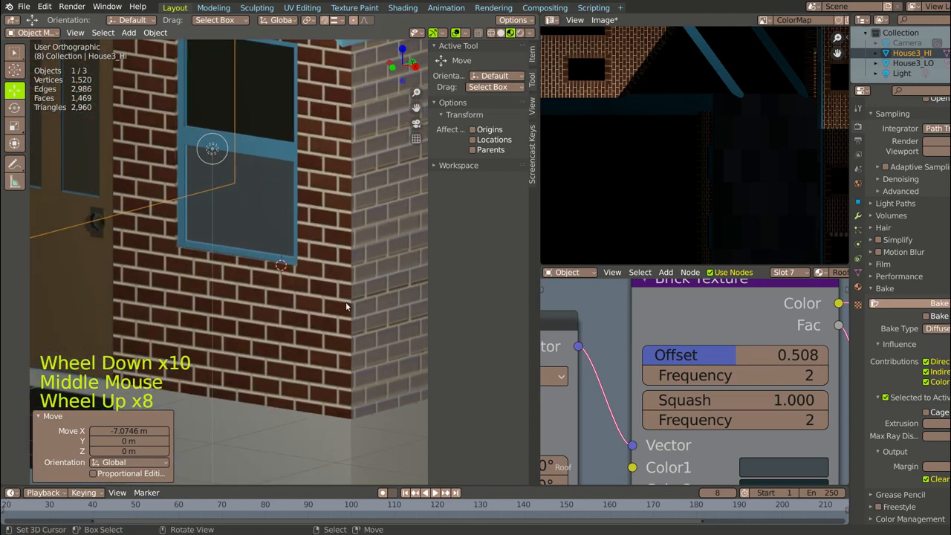
pyautogui.scroll(6, 345, 302)
pyautogui.scroll(-8, 346, 297)
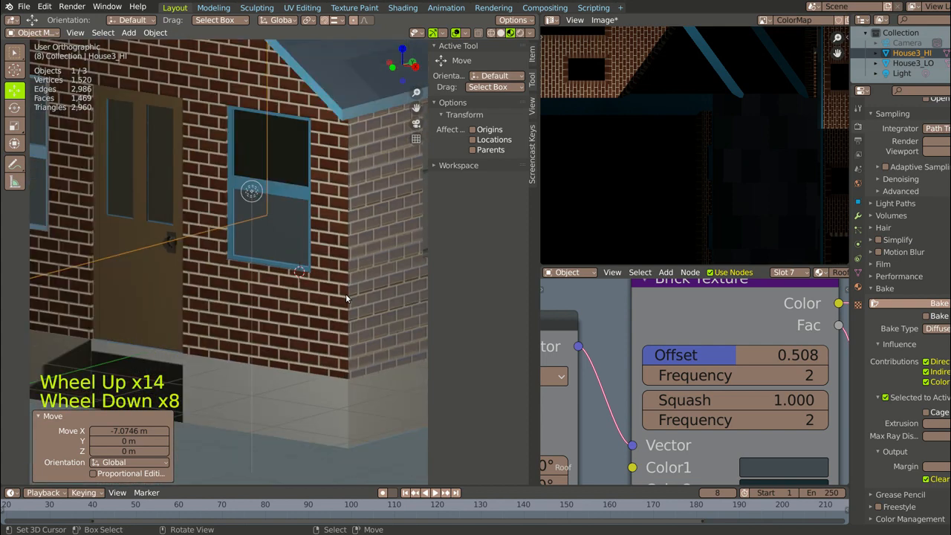
pyautogui.scroll(-2, 346, 294)
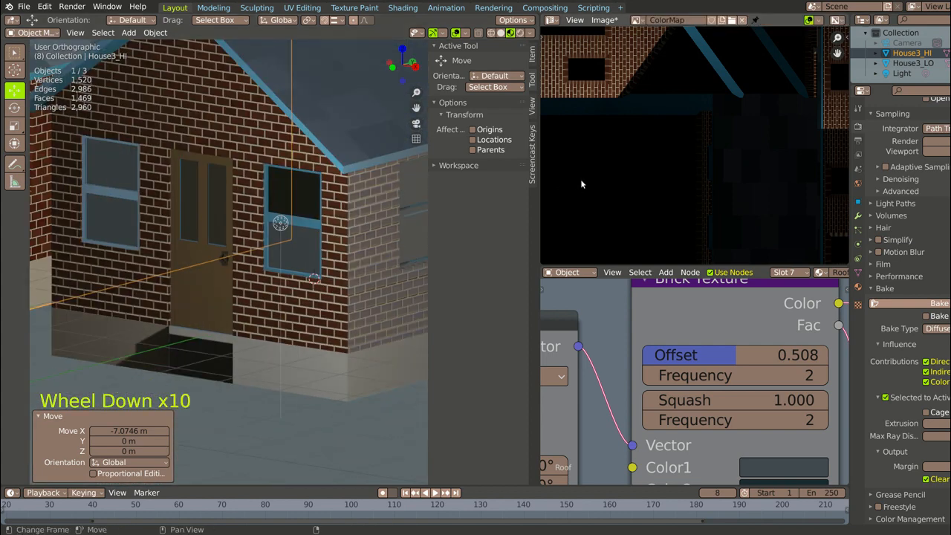
pyautogui.scroll(-6, 586, 192)
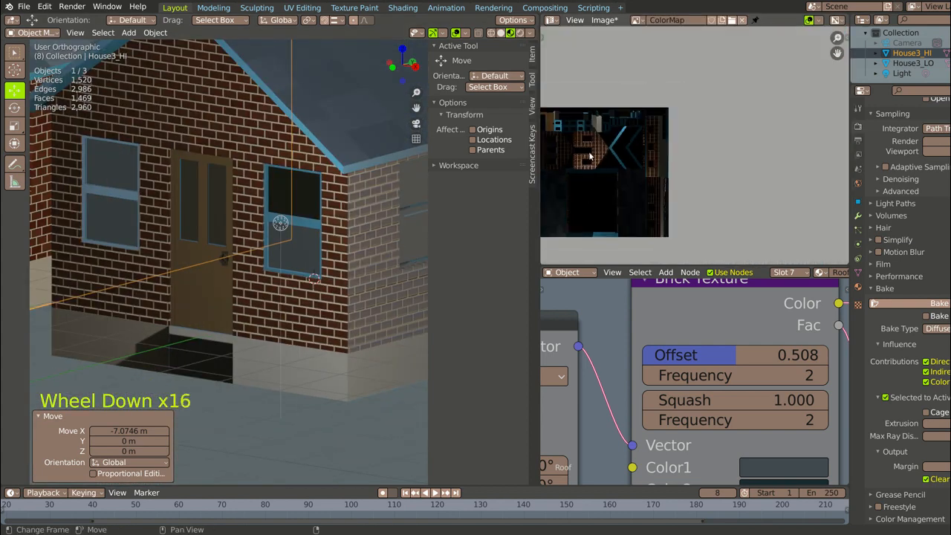
# Step: Select the low-poly house, House3_LO, in place of the high-poly one
pyautogui.moveTo(589, 189); pyautogui.dragTo(604, 170, button='middle')
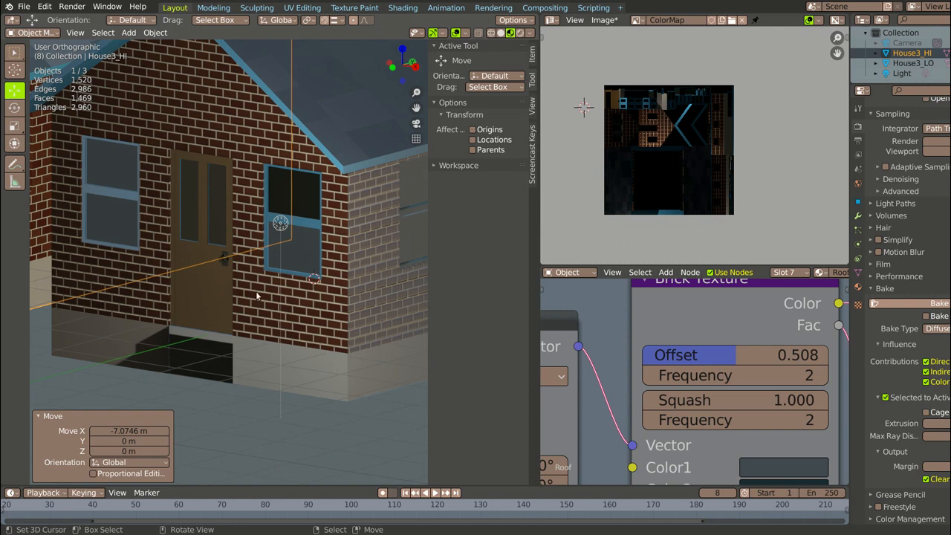
pyautogui.scroll(-3, 257, 294)
pyautogui.moveTo(257, 294); pyautogui.dragTo(226, 303, button='middle')
pyautogui.scroll(5, 185, 264)
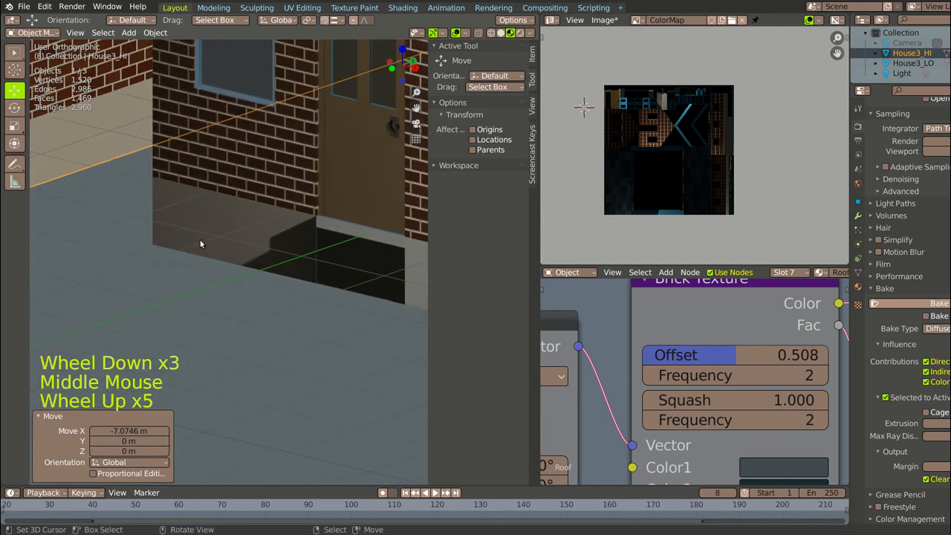
pyautogui.scroll(-3, 202, 185)
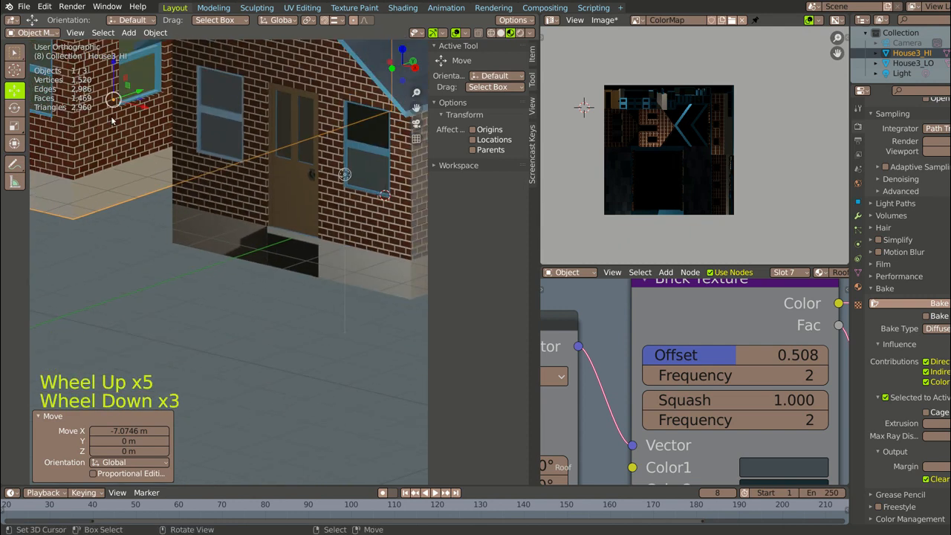
pyautogui.rightClick(286, 54)
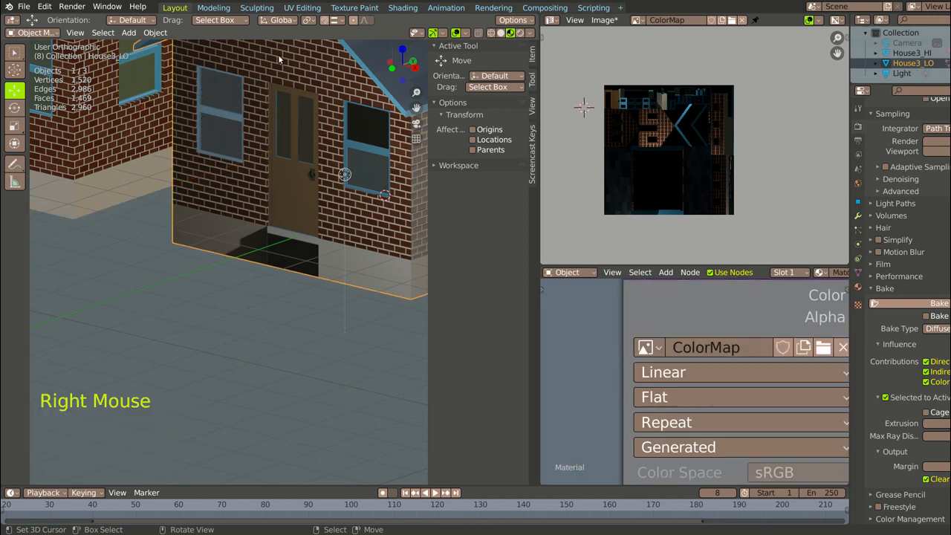
pyautogui.click(47, 33)
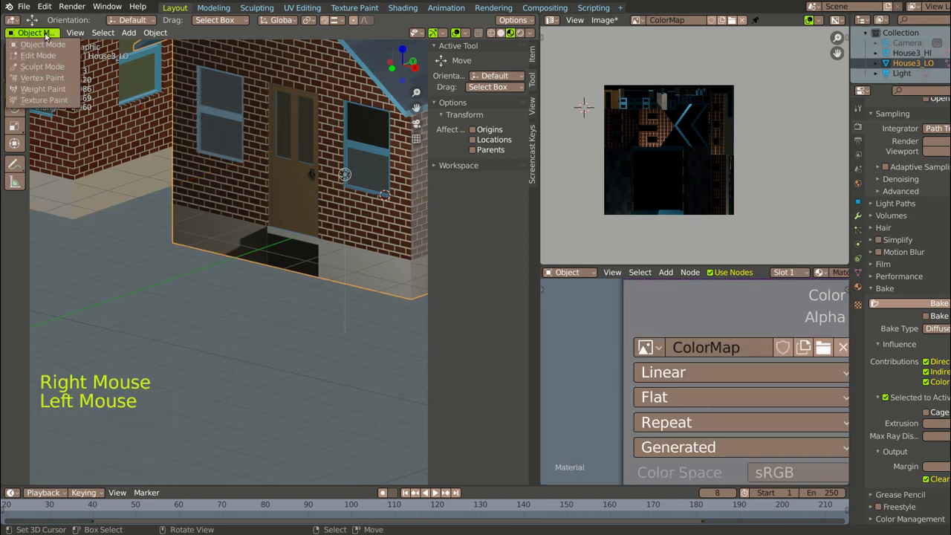
pyautogui.click(36, 58)
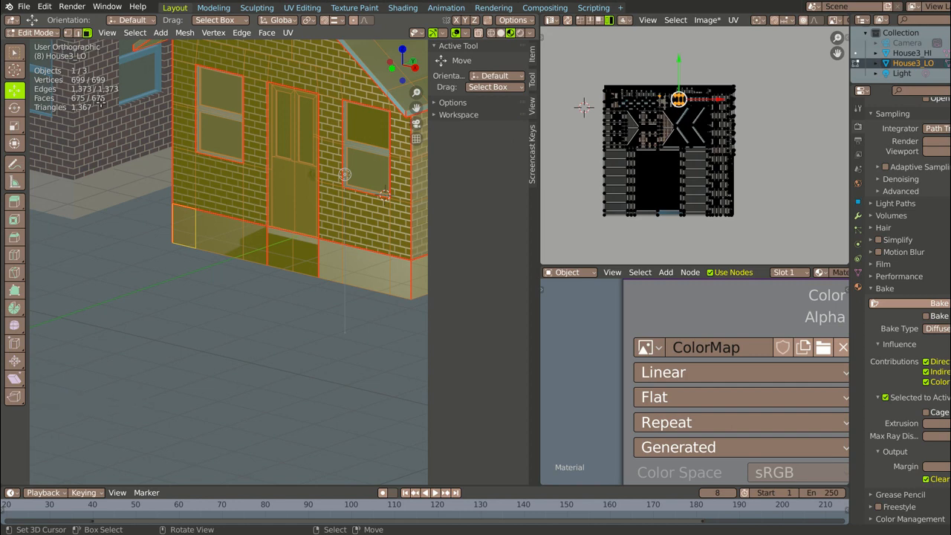
pyautogui.click(54, 33)
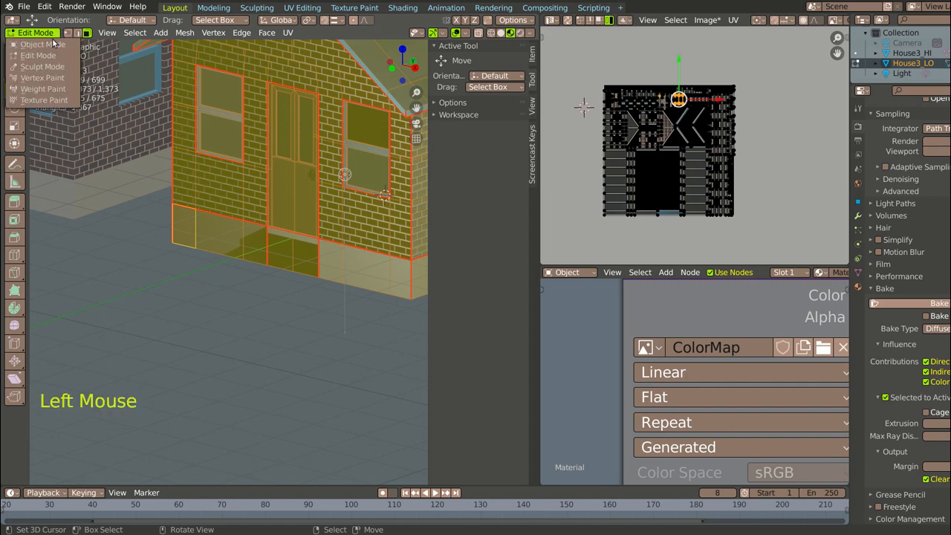
pyautogui.click(53, 44)
# Step: Inspect House3_LO's baked window frames, brickwork and roof up close and compare them with the high-poly house
pyautogui.scroll(2, 357, 127)
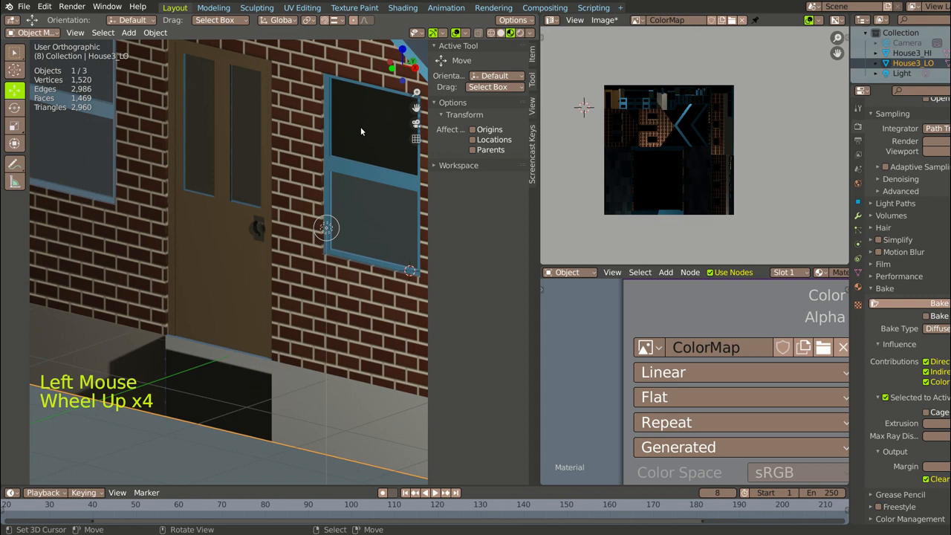
pyautogui.scroll(6, 360, 126)
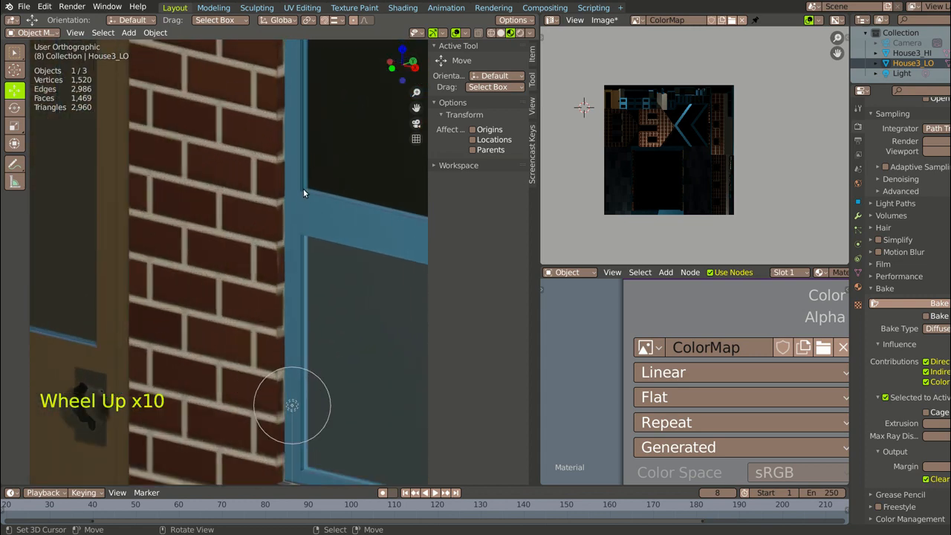
pyautogui.scroll(-14, 317, 188)
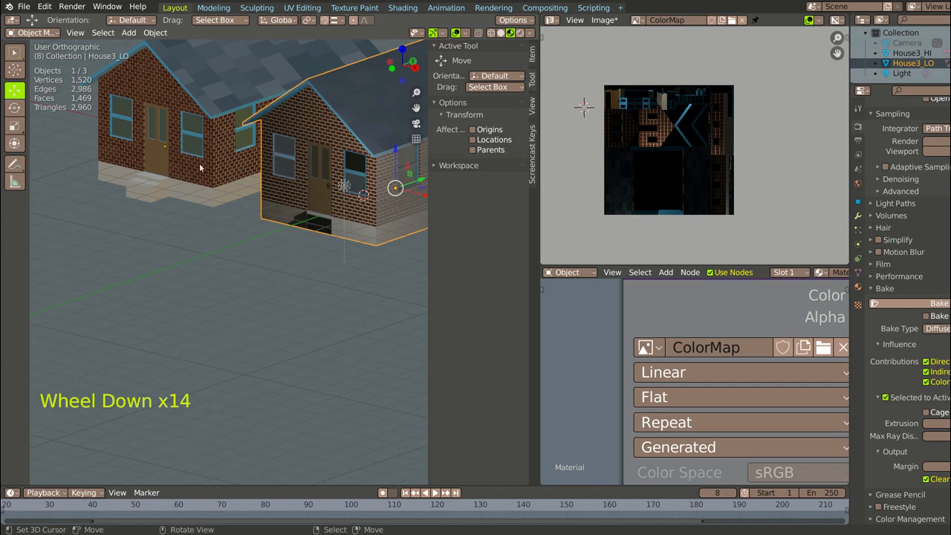
pyautogui.scroll(-4, 312, 170)
pyautogui.scroll(9, 310, 157)
pyautogui.scroll(3, 305, 152)
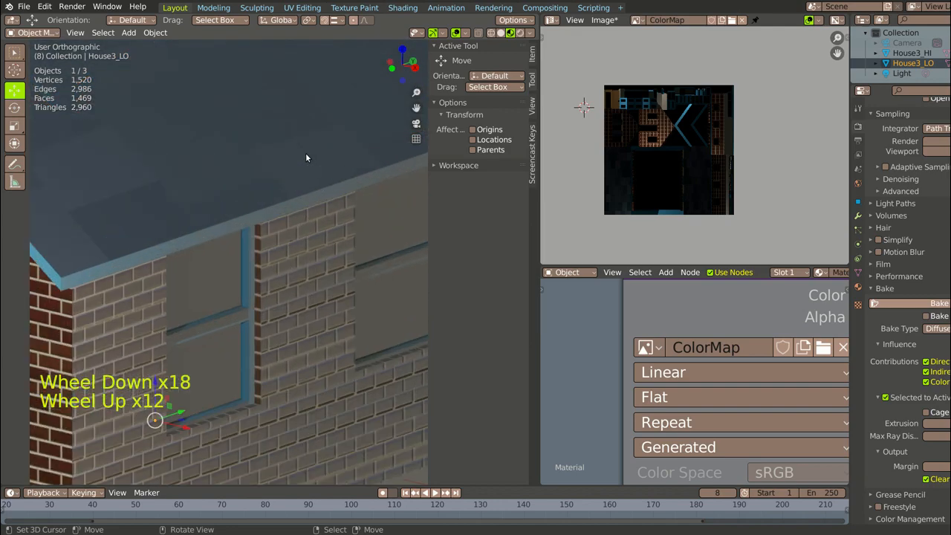
pyautogui.scroll(-7, 305, 153)
pyautogui.moveTo(306, 153); pyautogui.dragTo(320, 216, button='middle')
pyautogui.scroll(5, 316, 211)
pyautogui.scroll(-6, 316, 211)
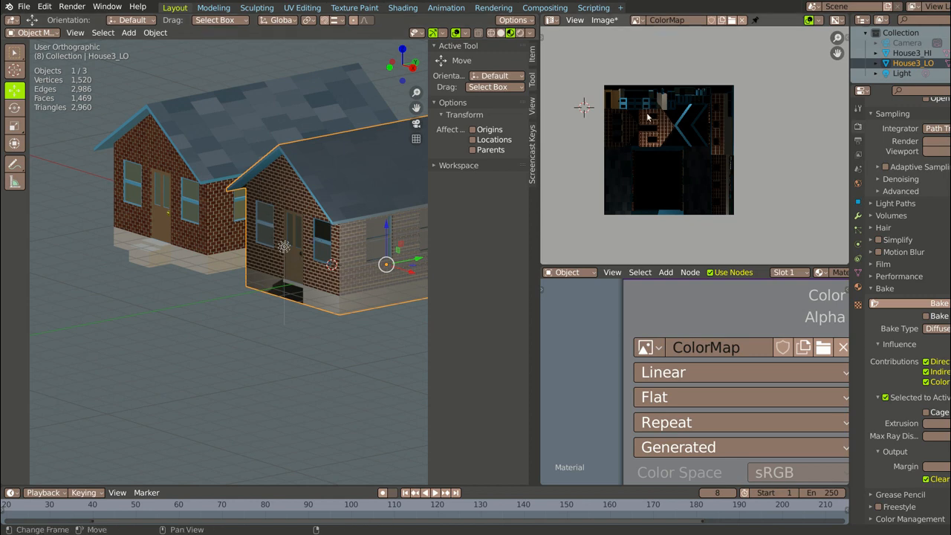
# Step: Examine the baked glass areas in House3_LO's door and its front and side windows
pyautogui.scroll(6, 303, 254)
pyautogui.scroll(1, 303, 254)
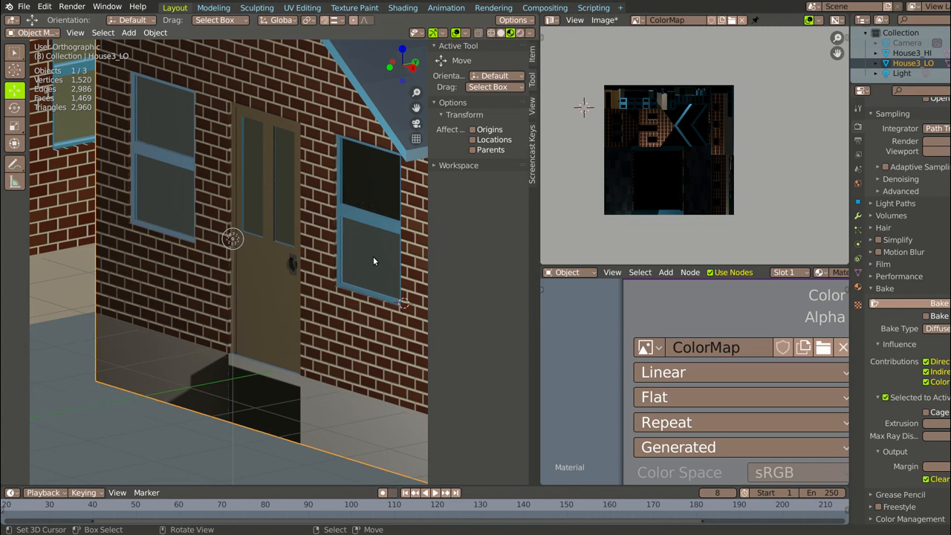
pyautogui.scroll(-9, 367, 222)
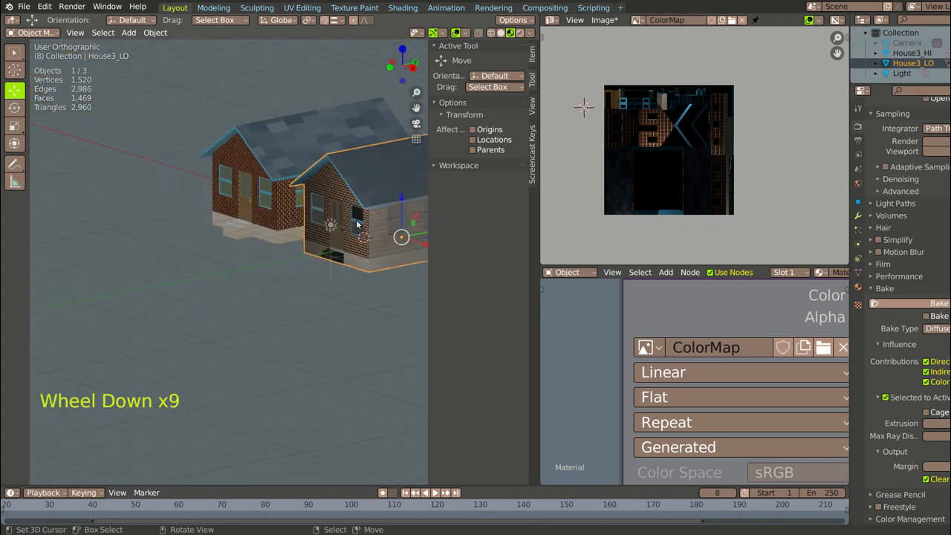
pyautogui.moveTo(358, 220); pyautogui.dragTo(386, 219, button='middle')
pyautogui.scroll(11, 257, 256)
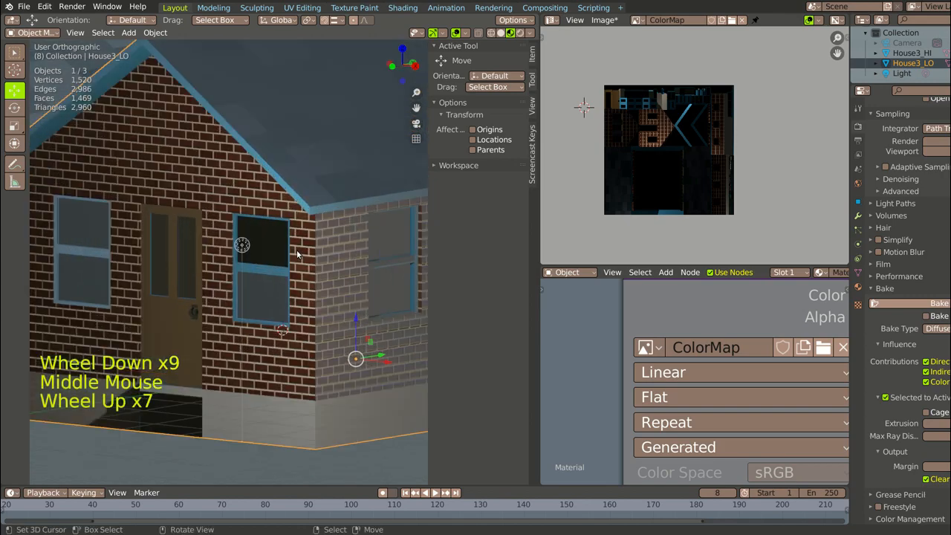
pyautogui.scroll(-4, 264, 251)
pyautogui.scroll(-2, 263, 250)
pyautogui.moveTo(264, 250); pyautogui.dragTo(70, 243, button='middle')
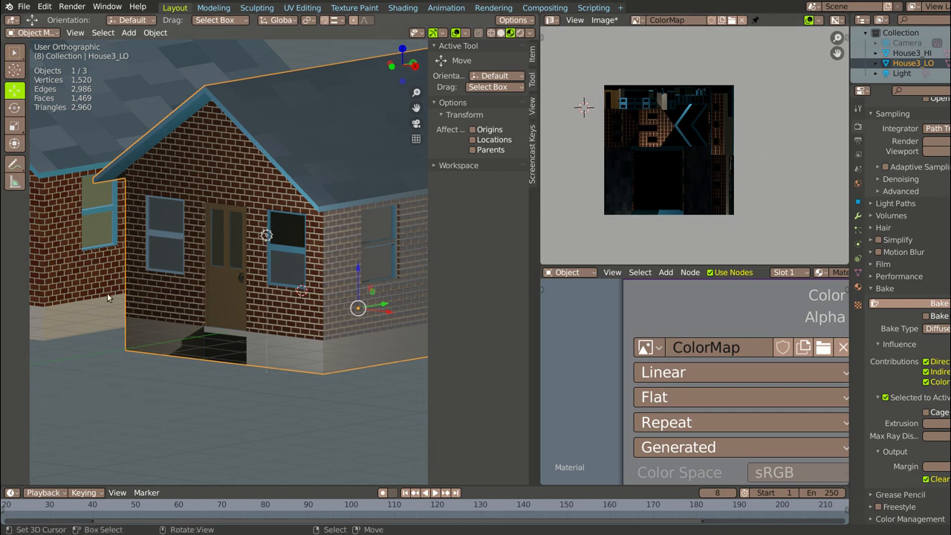
# Step: Enter Edit Mode on House3_LO and rename its existing material ColorAndBump
pyautogui.click(41, 33)
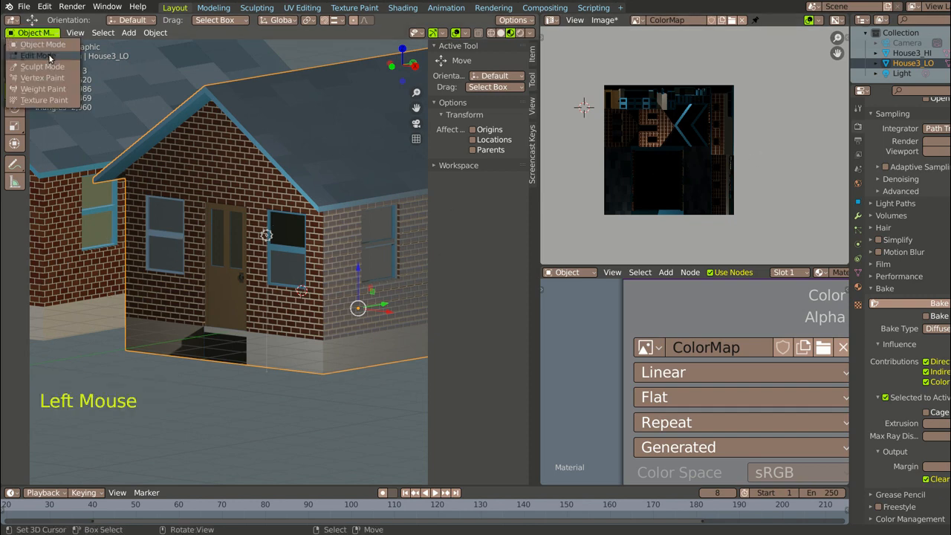
pyautogui.click(49, 57)
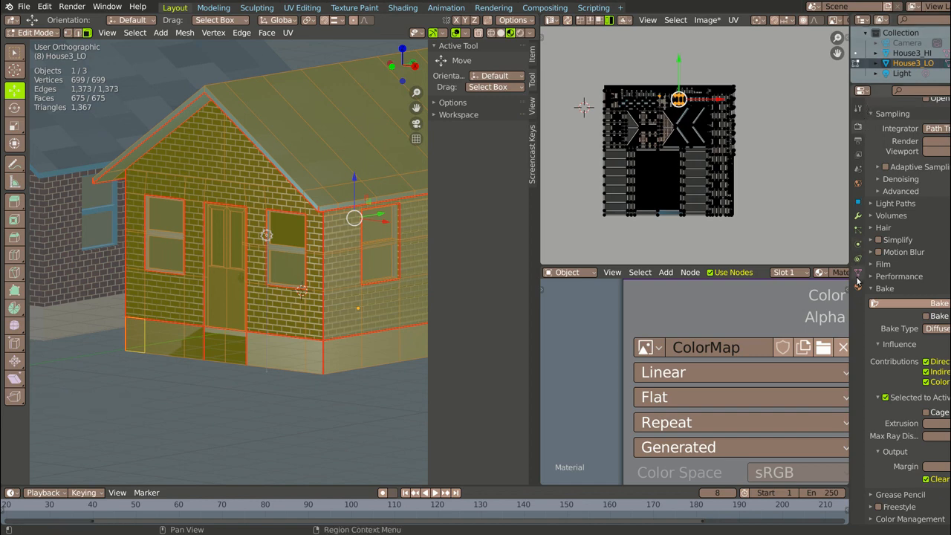
pyautogui.click(858, 283)
pyautogui.scroll(7, 909, 163)
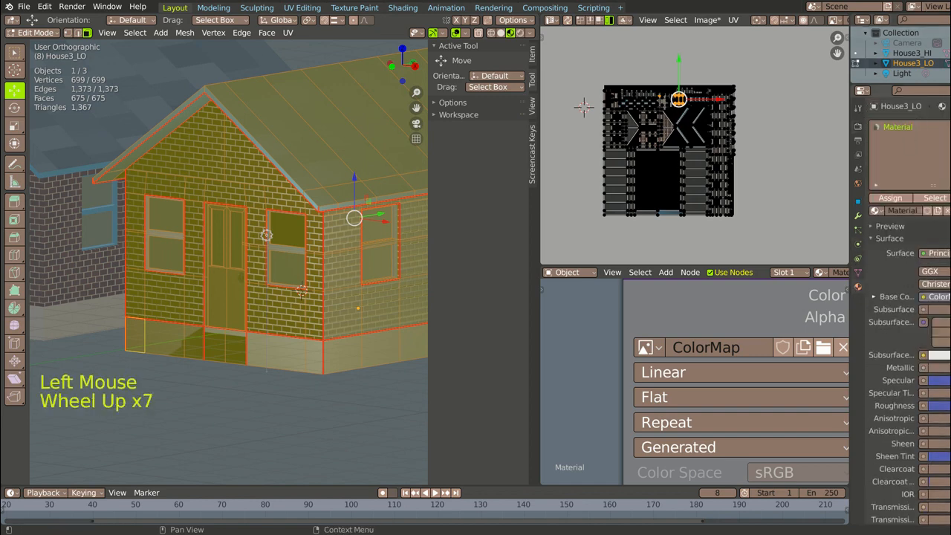
pyautogui.doubleClick(903, 128)
pyautogui.doubleClick(903, 128)
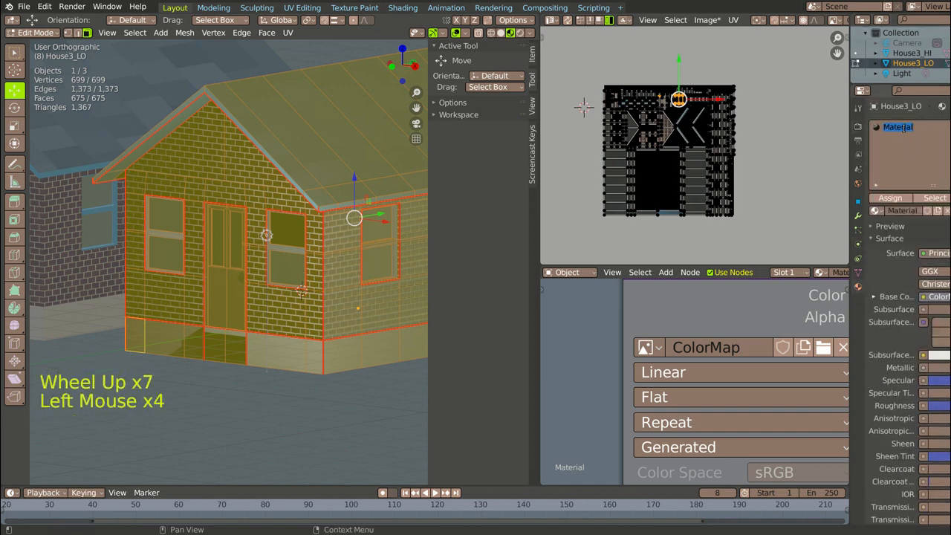
pyautogui.write('Color')
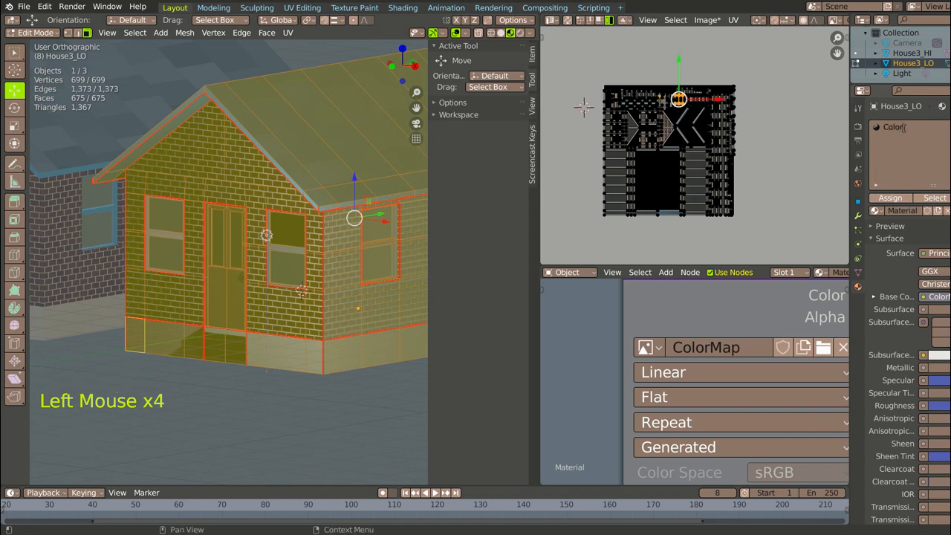
pyautogui.write('AndB')
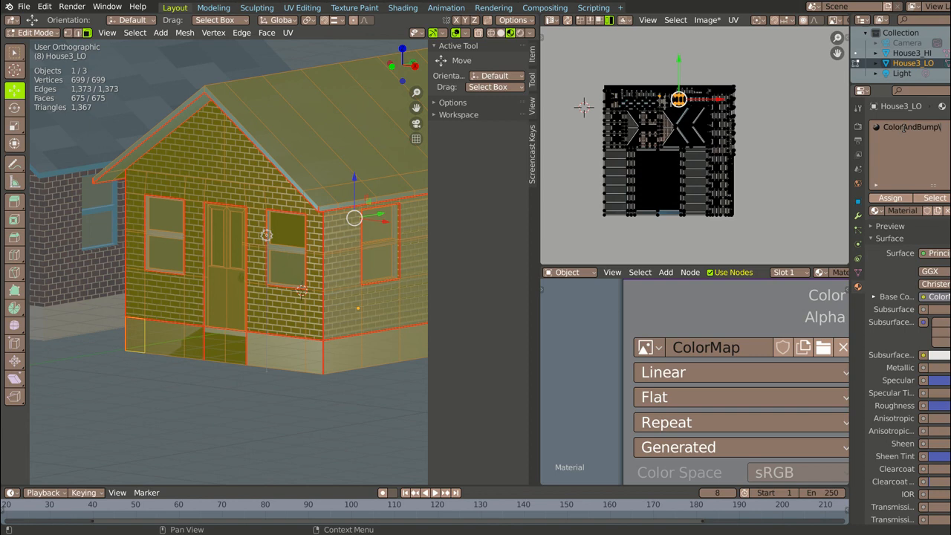
pyautogui.write('ump')
pyautogui.press('Return')
# Step: Add a second material slot to House3_LO with a new material named Glass
pyautogui.click(946, 127)
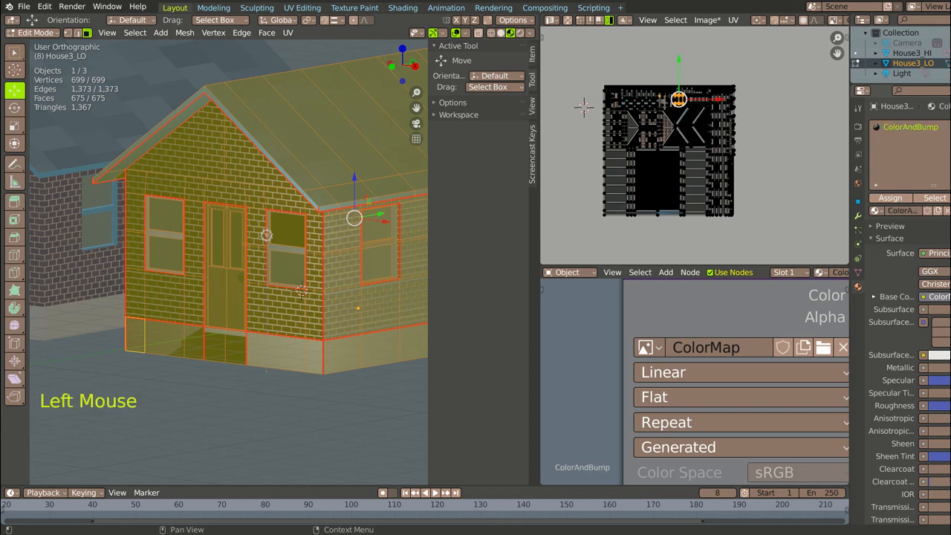
pyautogui.click(921, 211)
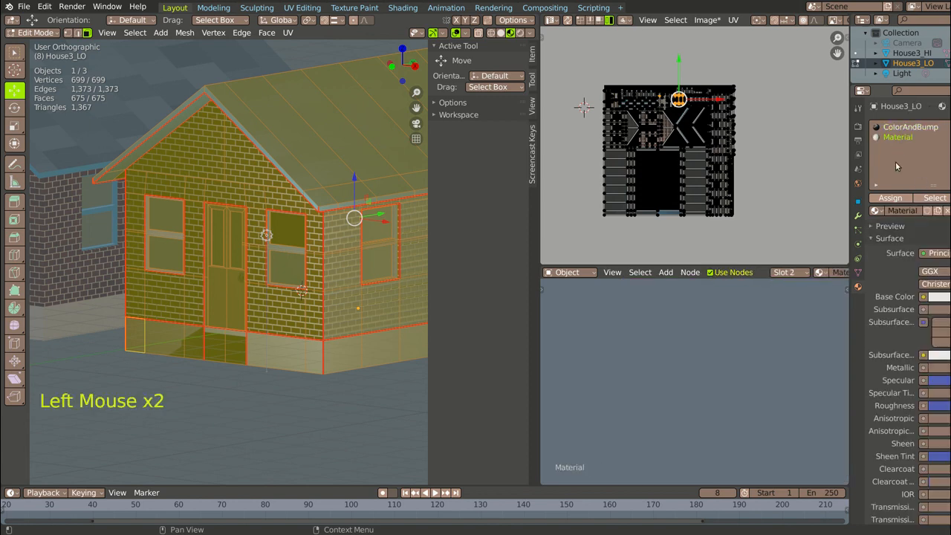
pyautogui.doubleClick(901, 139)
pyautogui.write('Glass')
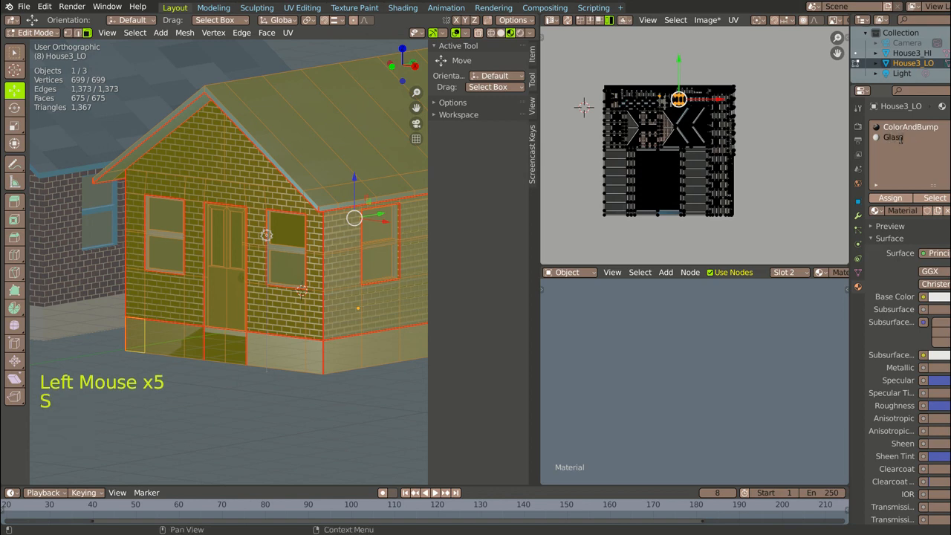
pyautogui.press('Return')
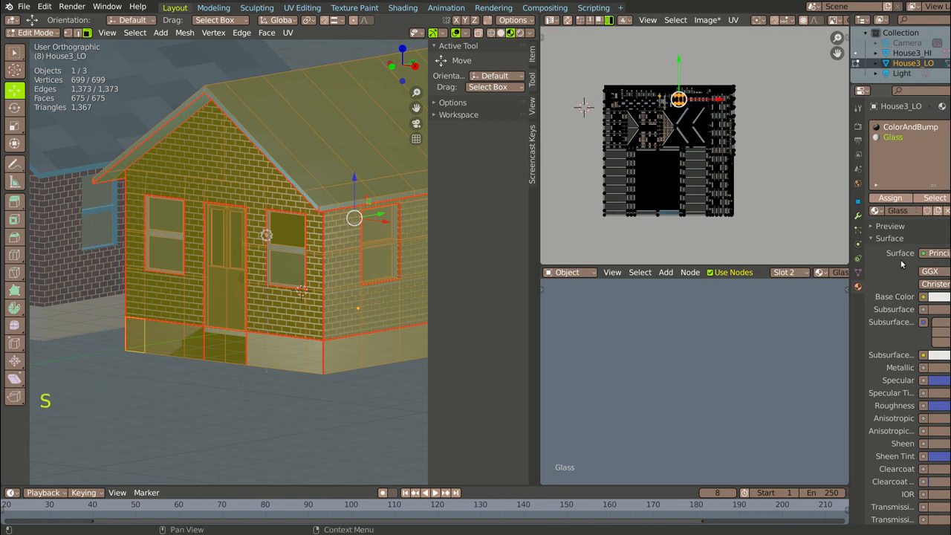
# Step: Give the Glass material a muted green base color and a Metallic value of about 0.15
pyautogui.click(935, 298)
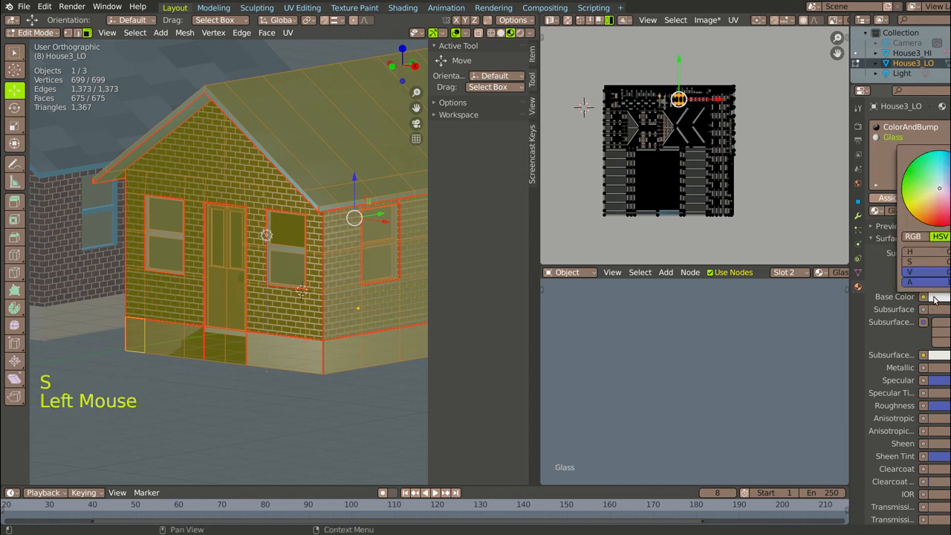
pyautogui.click(937, 192)
pyautogui.click(937, 297)
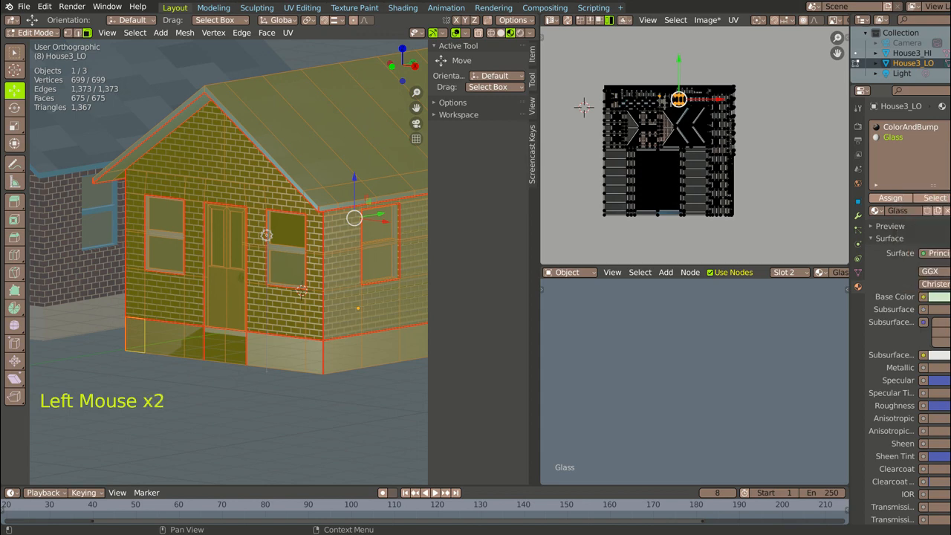
pyautogui.scroll(-6, 940, 249)
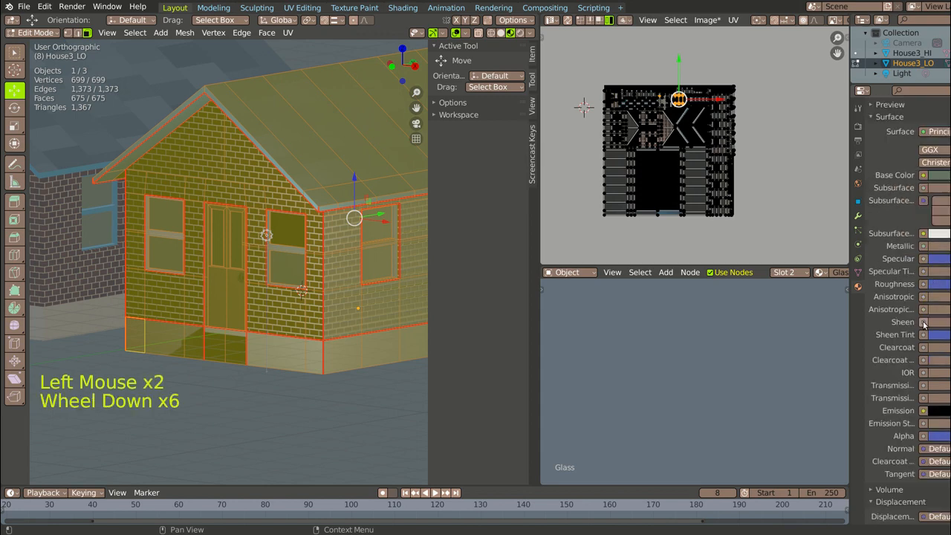
pyautogui.click(939, 248)
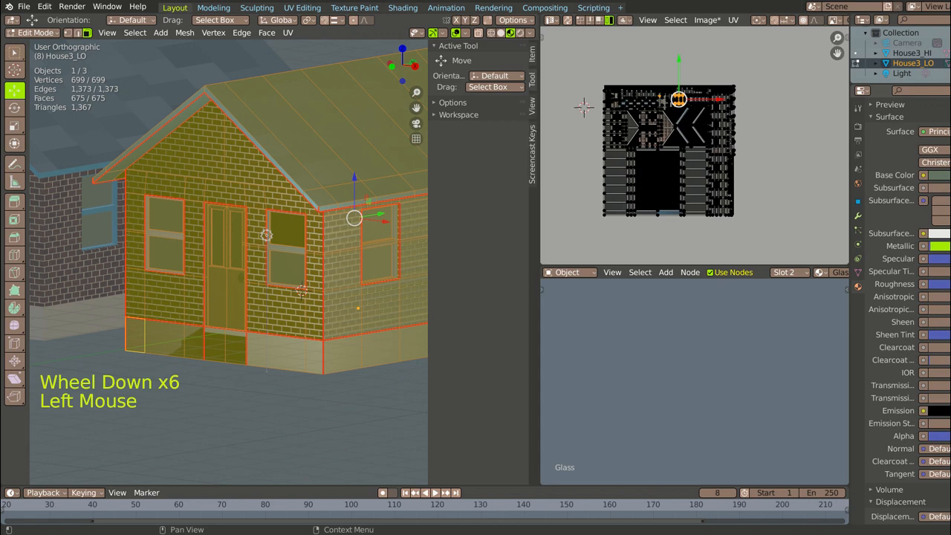
# Step: Widen the Properties editor and set the Glass material's Transmission to 1
pyautogui.scroll(-6, 940, 297)
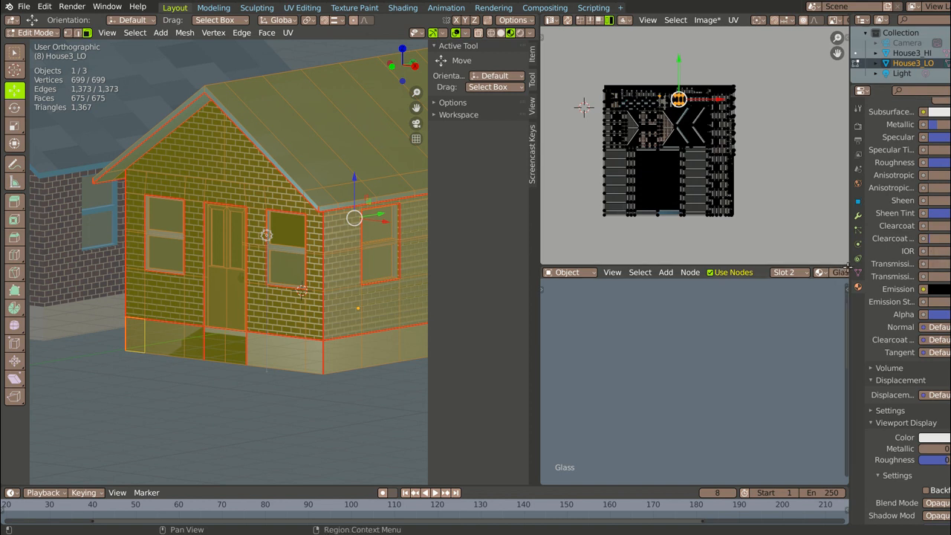
pyautogui.moveTo(849, 269); pyautogui.dragTo(783, 297)
pyautogui.moveTo(851, 318); pyautogui.dragTo(802, 319)
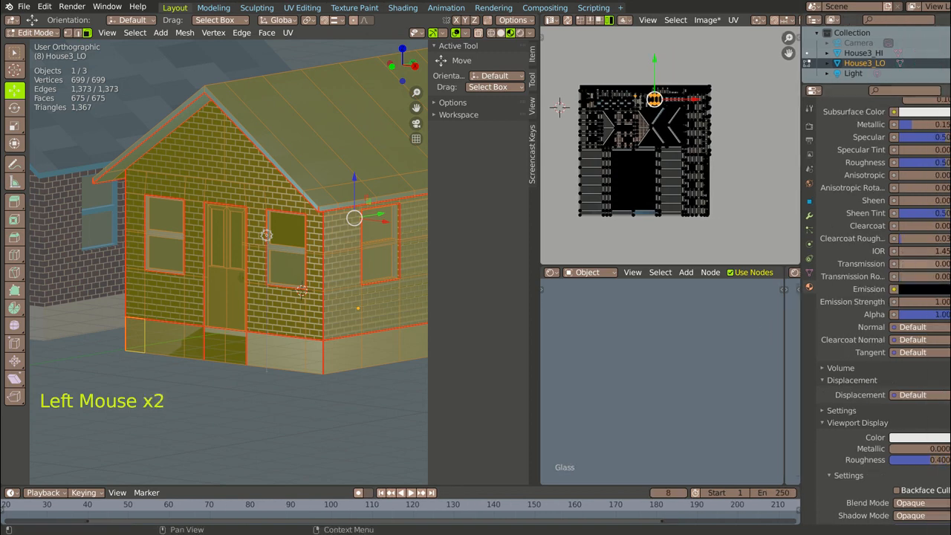
pyautogui.moveTo(904, 264); pyautogui.dragTo(938, 263)
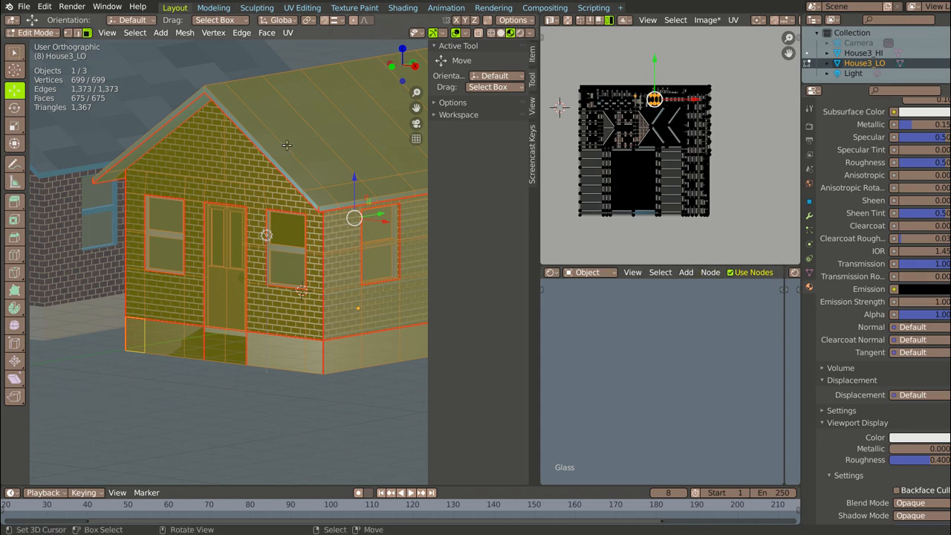
# Step: Deselect all of House3_LO's geometry and set the Glass material's Alpha to 0.1
pyautogui.press('a')
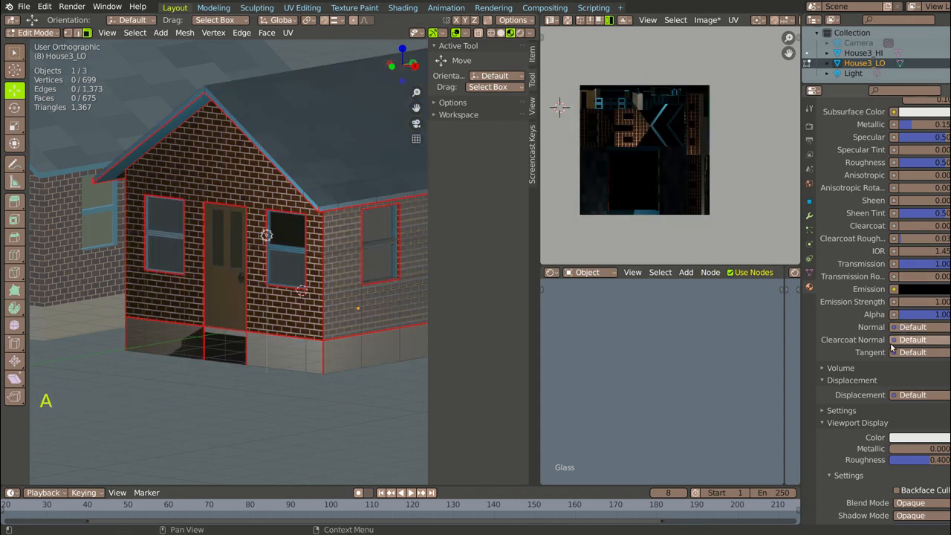
pyautogui.click(907, 314)
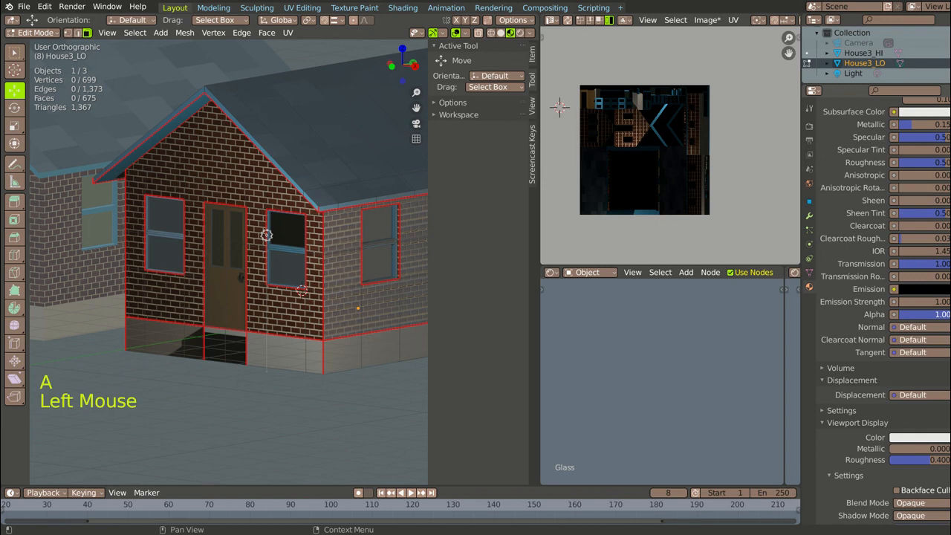
pyautogui.click(913, 315)
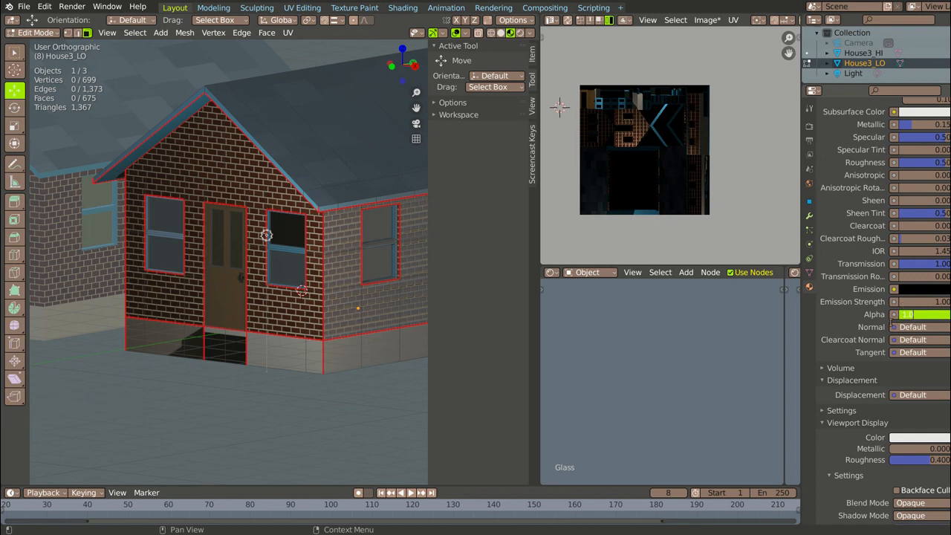
pyautogui.press('F12')
pyautogui.press('Return')
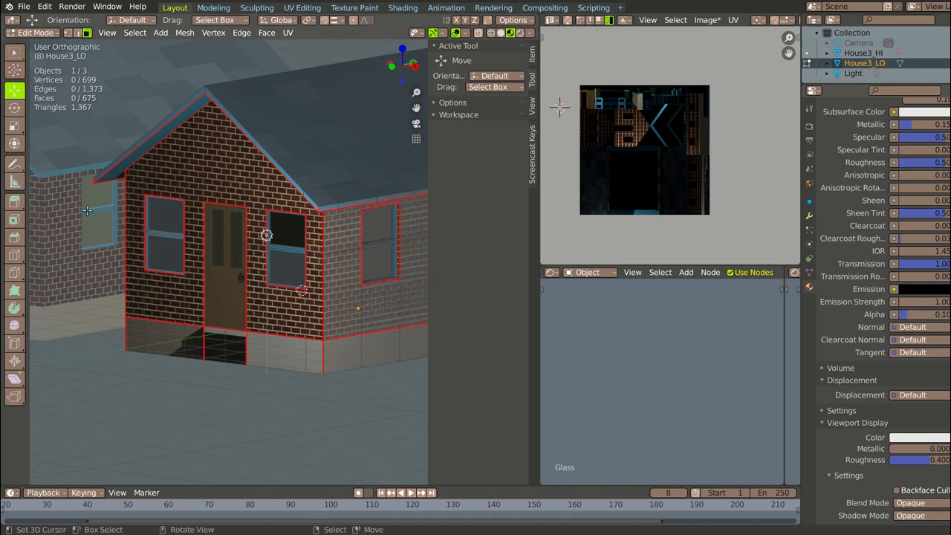
pyautogui.rightClick(296, 227)
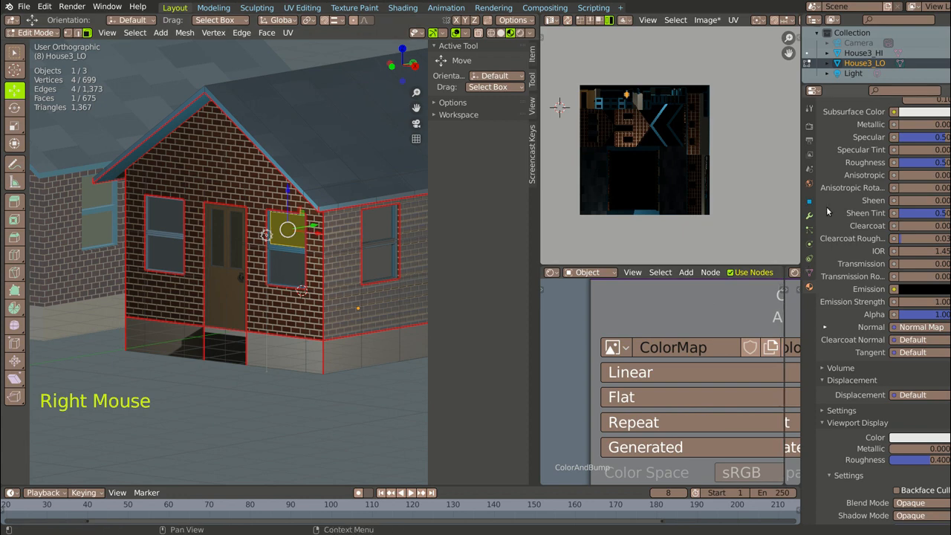
pyautogui.scroll(14, 863, 160)
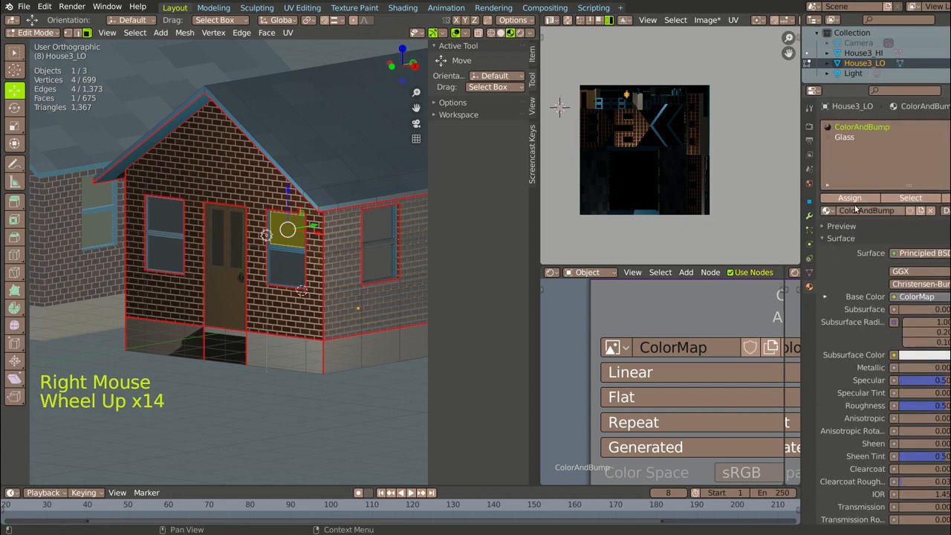
pyautogui.click(853, 199)
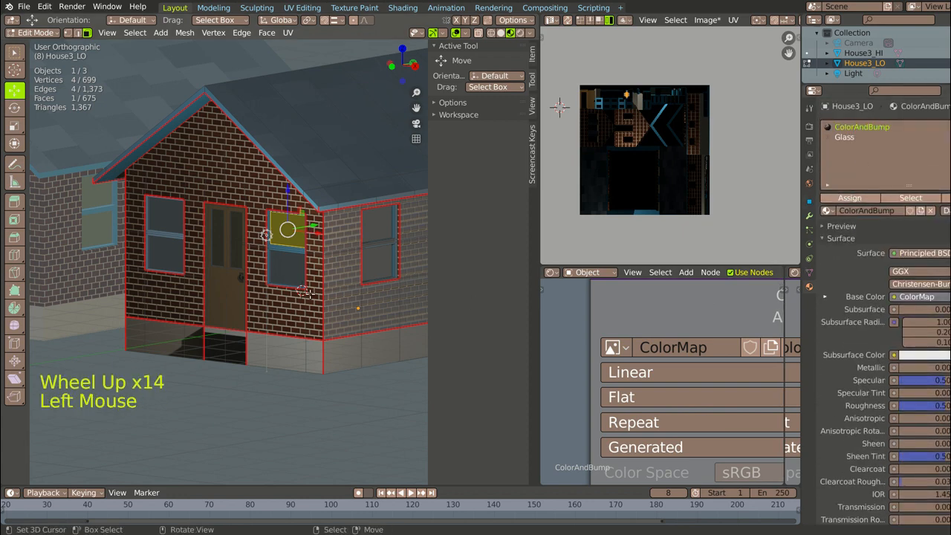
# Step: Assign the Glass material to the lower and upper panes of the front window right of the door
pyautogui.rightClick(288, 269)
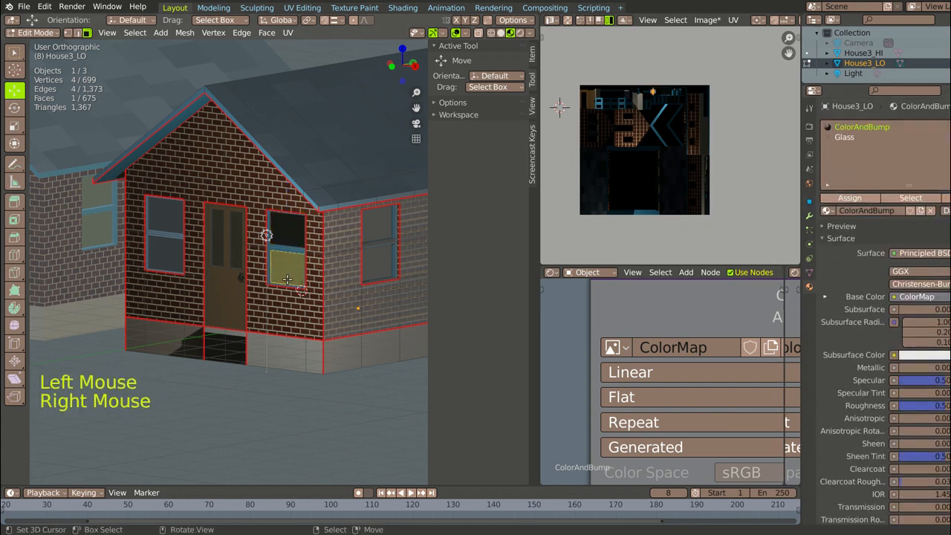
pyautogui.click(854, 198)
pyautogui.click(852, 138)
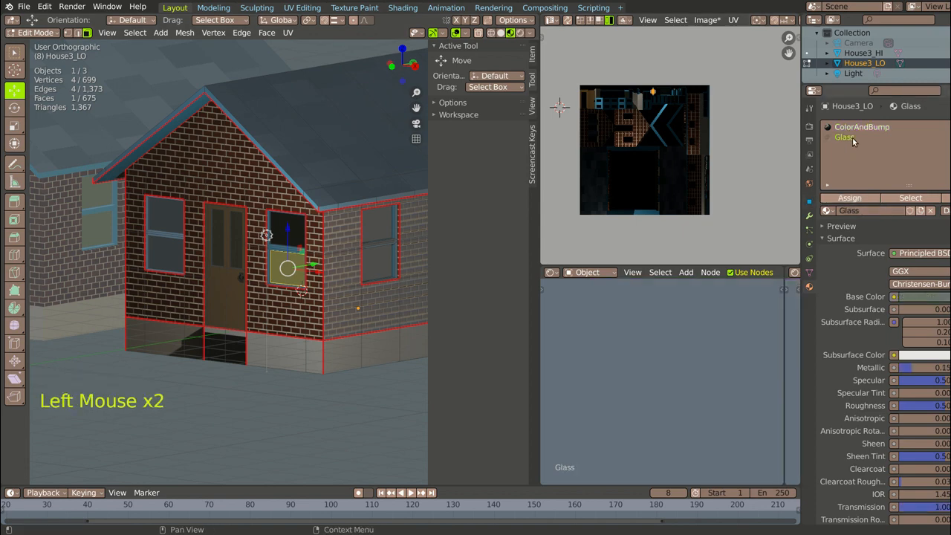
pyautogui.click(849, 199)
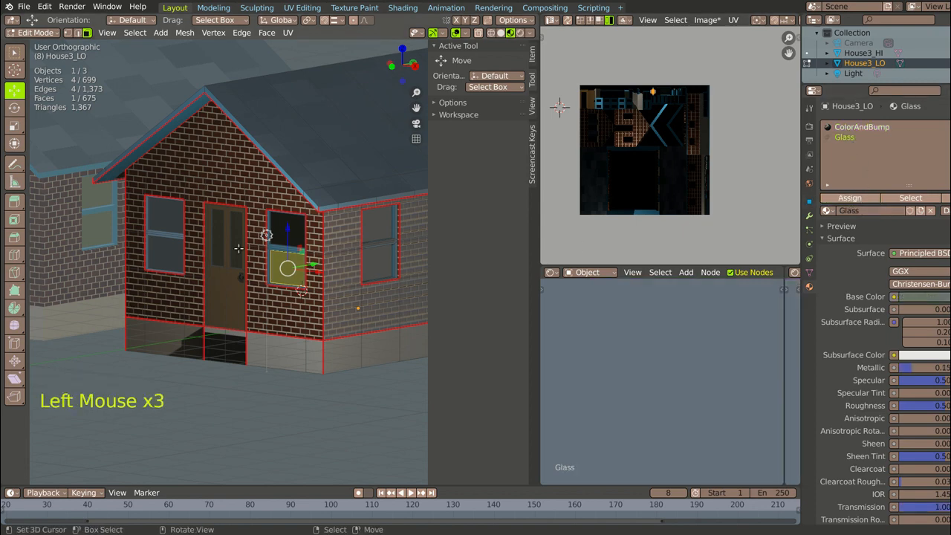
pyautogui.rightClick(286, 227)
pyautogui.click(842, 138)
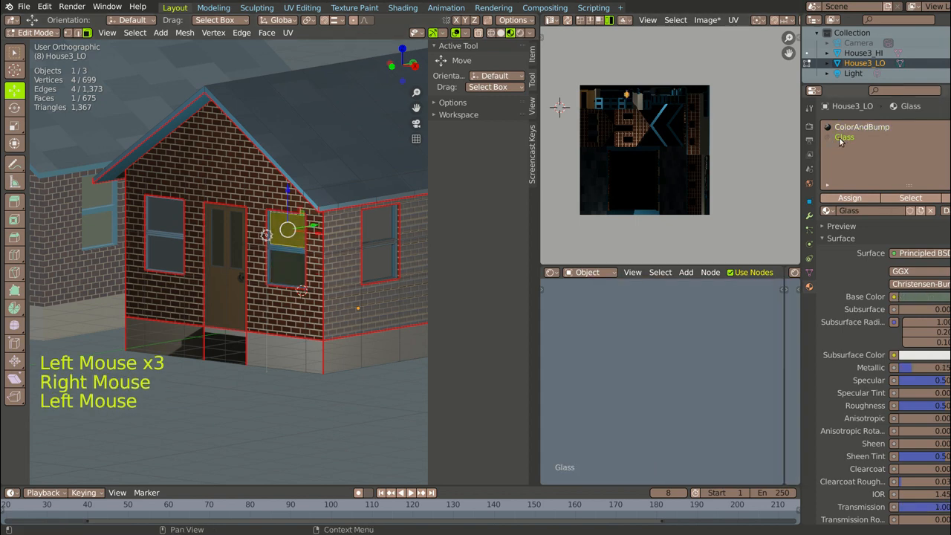
pyautogui.click(849, 199)
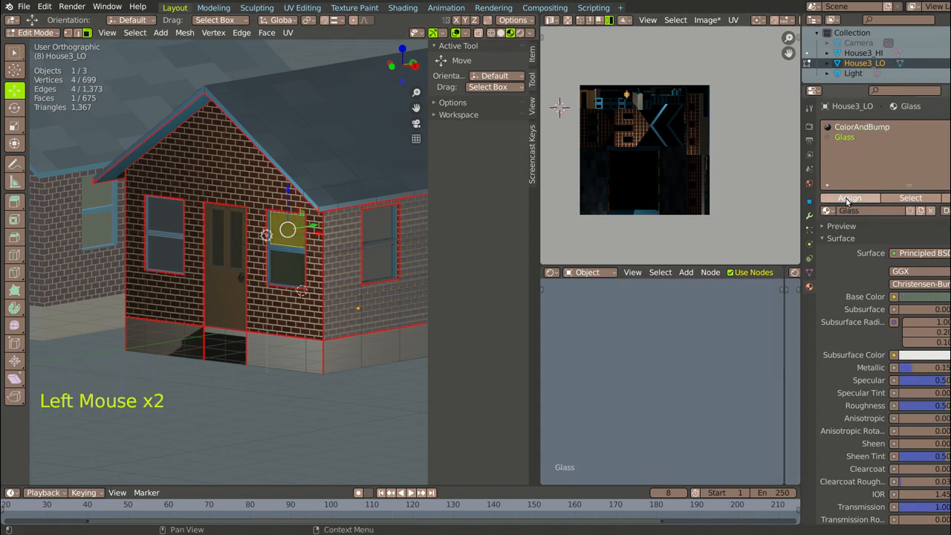
# Step: Assign the Glass material to both glass panels of House3_LO's front door
pyautogui.scroll(4, 202, 236)
pyautogui.scroll(1, 201, 237)
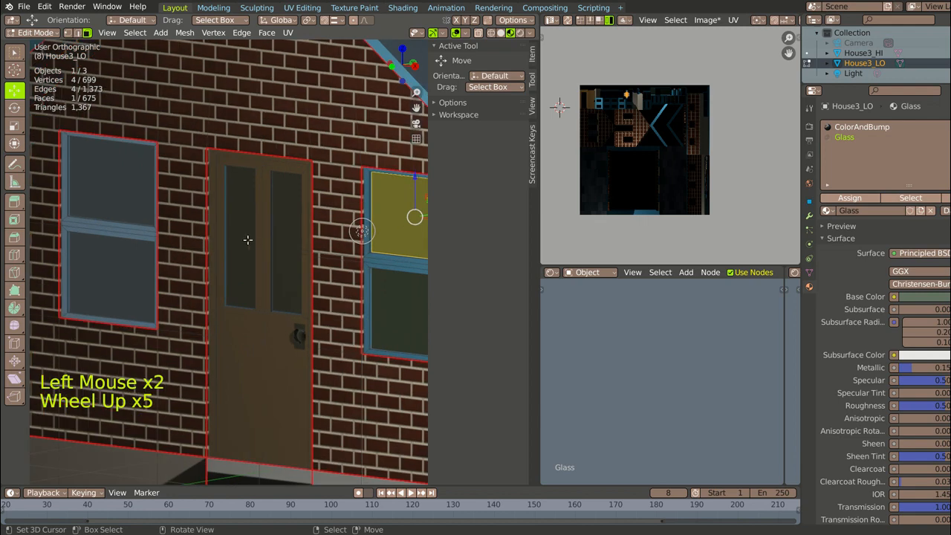
pyautogui.rightClick(278, 251)
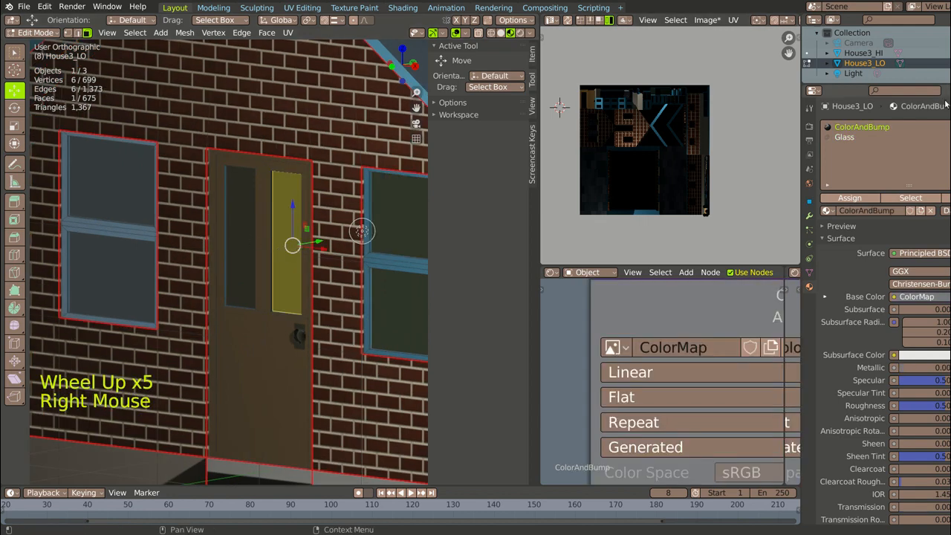
pyautogui.click(844, 138)
pyautogui.click(849, 198)
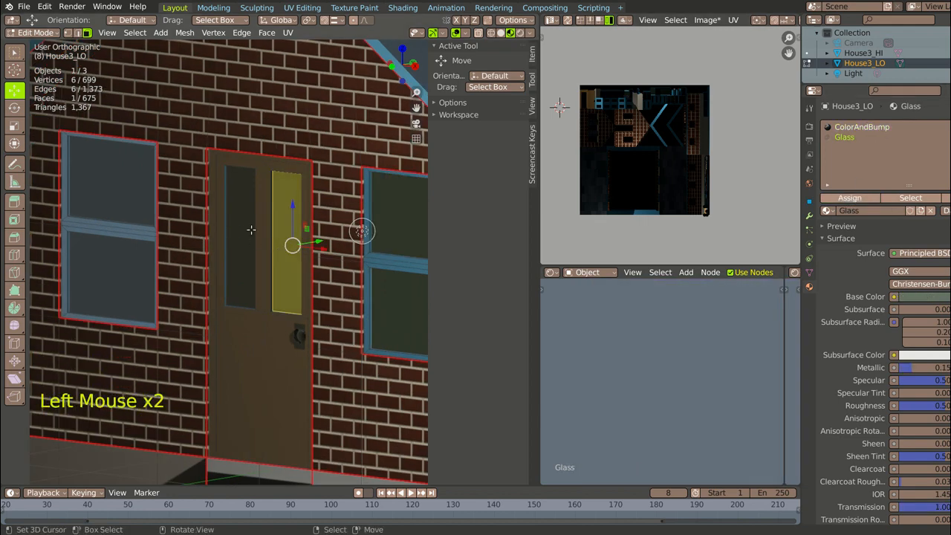
pyautogui.rightClick(243, 230)
pyautogui.click(847, 138)
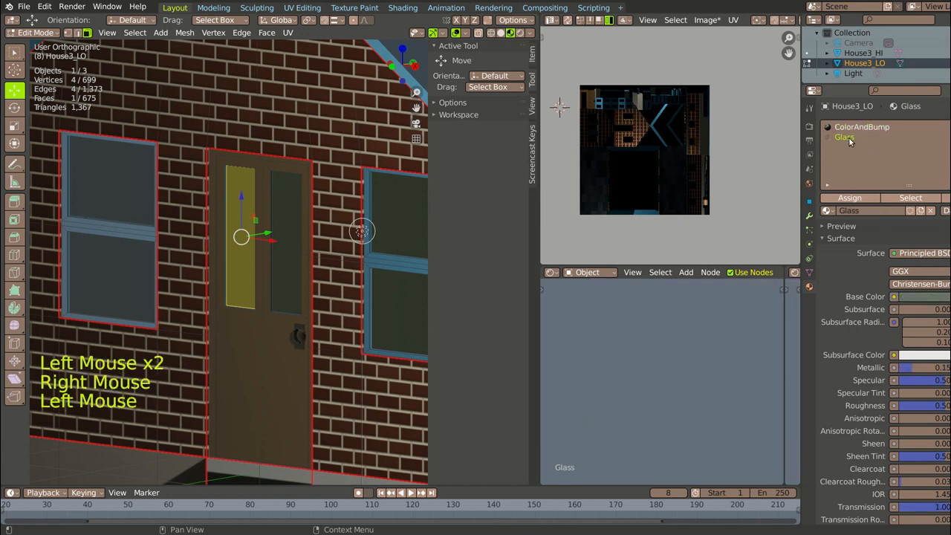
pyautogui.click(849, 198)
# Step: Examine the new glass panes on House3_LO from close up, from a distance and from a level side view
pyautogui.scroll(-6, 164, 220)
pyautogui.moveTo(164, 221); pyautogui.dragTo(217, 162, button='middle')
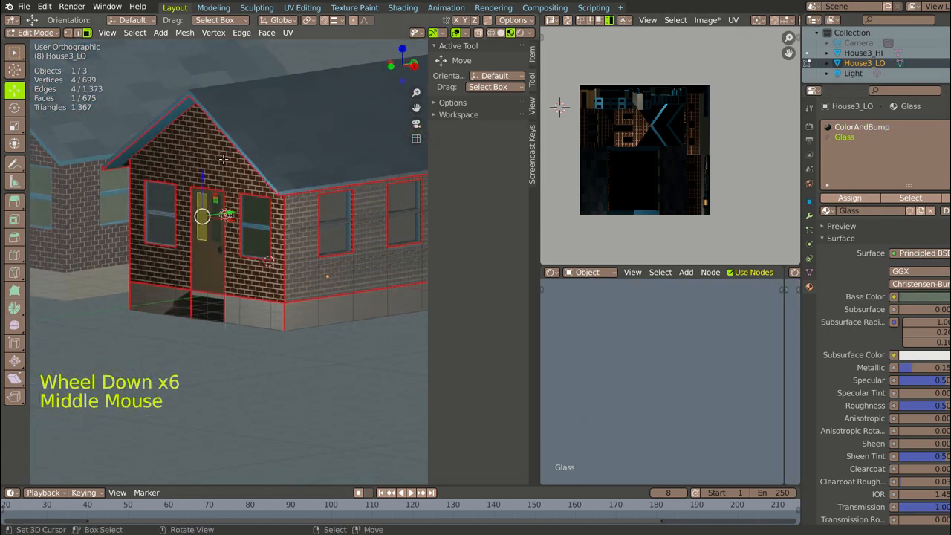
pyautogui.scroll(1, 225, 157)
pyautogui.scroll(9, 226, 157)
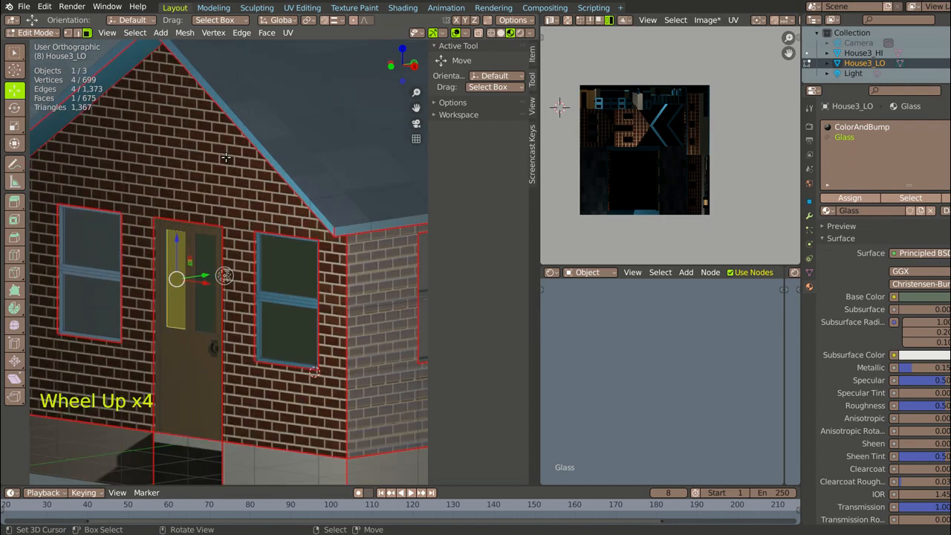
pyautogui.scroll(-9, 235, 150)
pyautogui.scroll(-4, 236, 150)
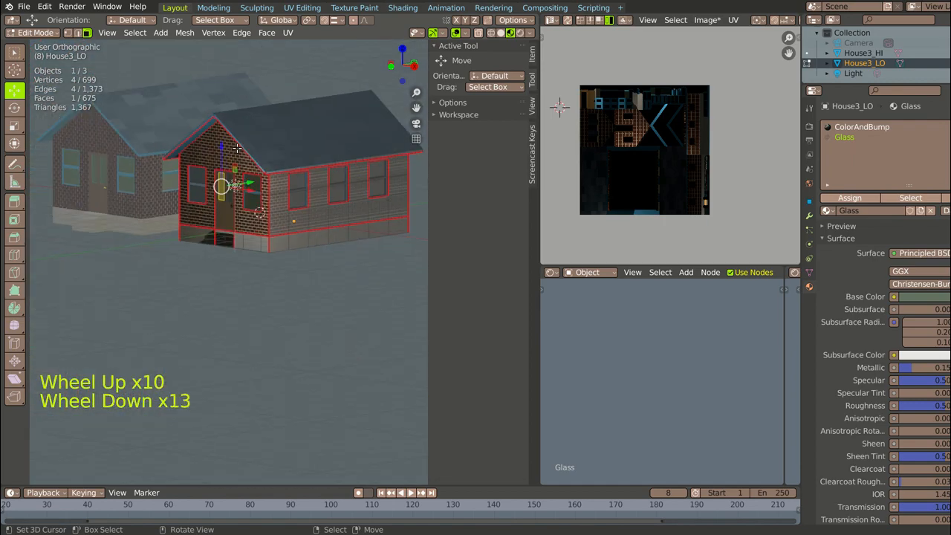
pyautogui.moveTo(236, 149); pyautogui.dragTo(259, 140, button='middle')
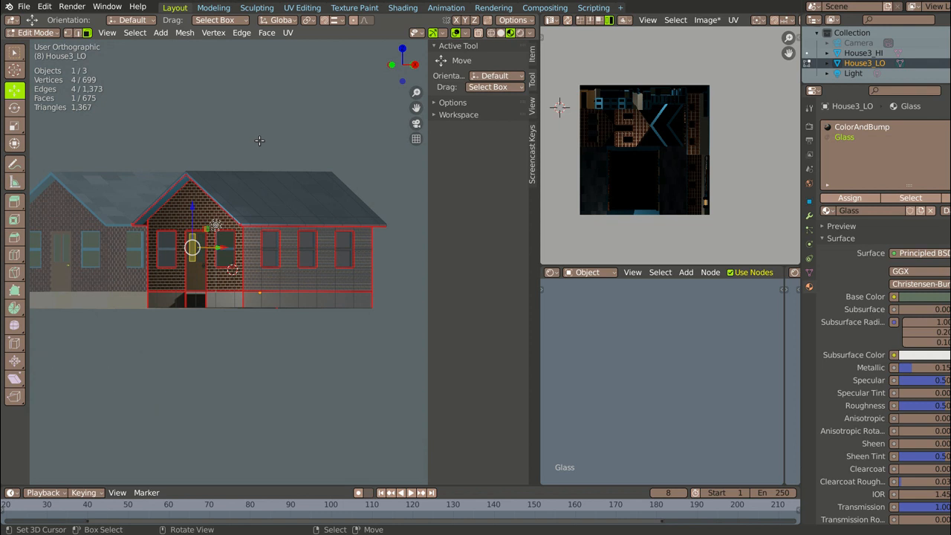
# Step: Advance the timeline to frame 9 and save the file House3.blend
pyautogui.press('Right')
pyautogui.click(24, 6)
pyautogui.click(38, 72)
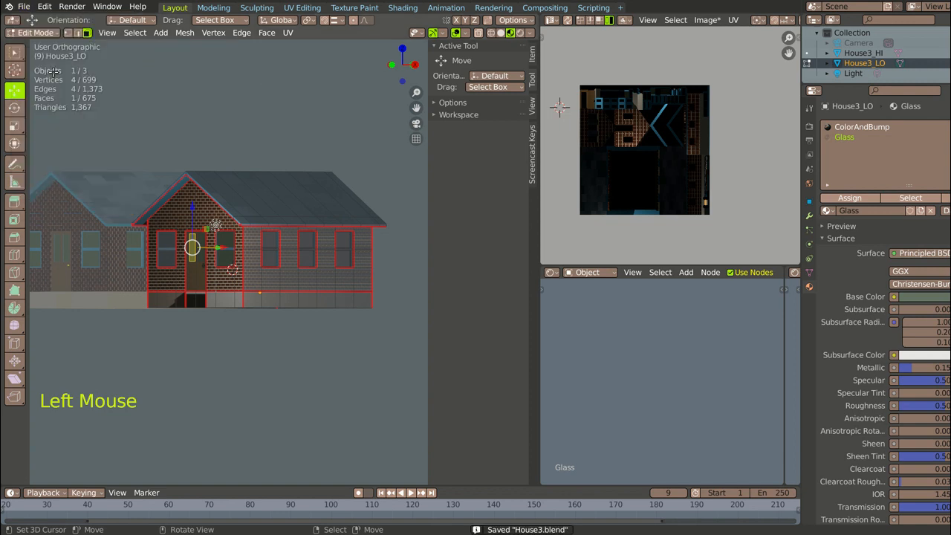